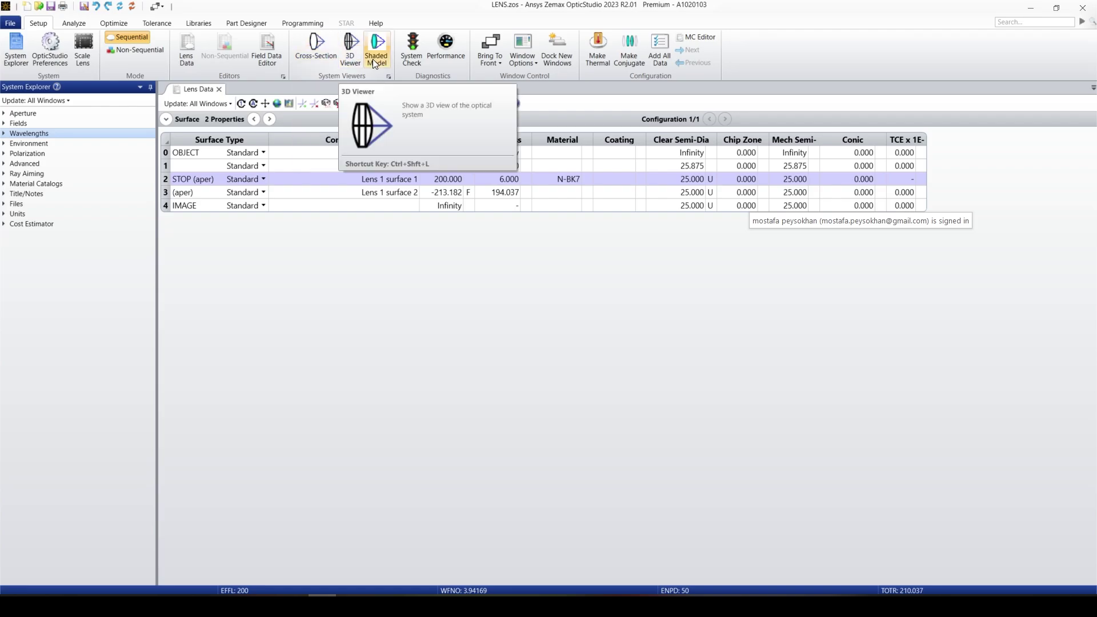
Open the Cross-Section layout of the lens and dock its window below the Lens Data editor
click(77, 24)
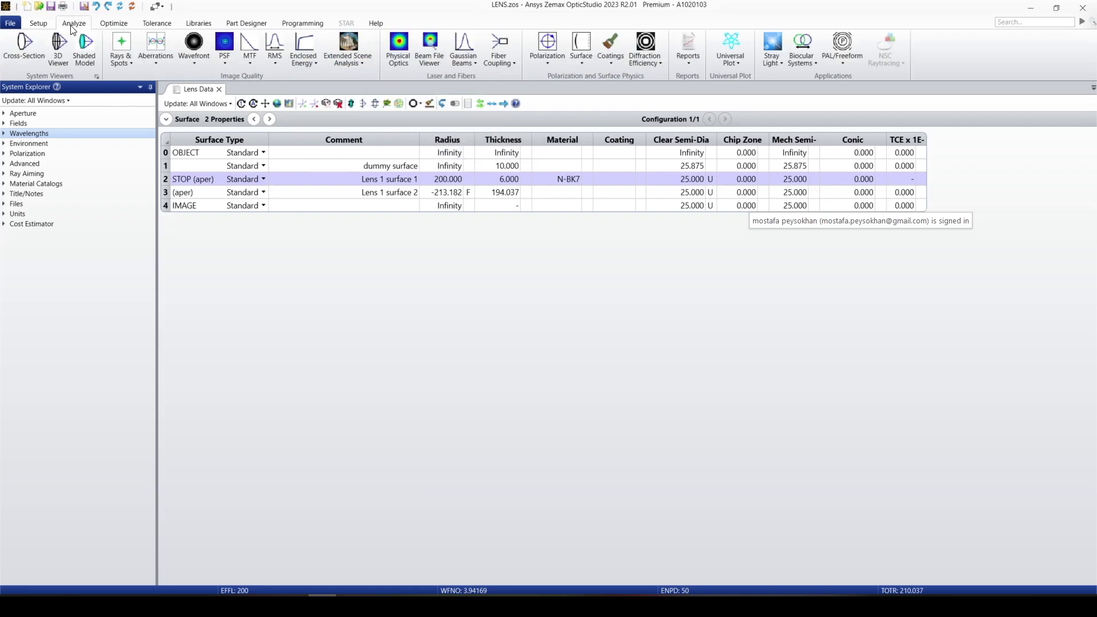
click(35, 50)
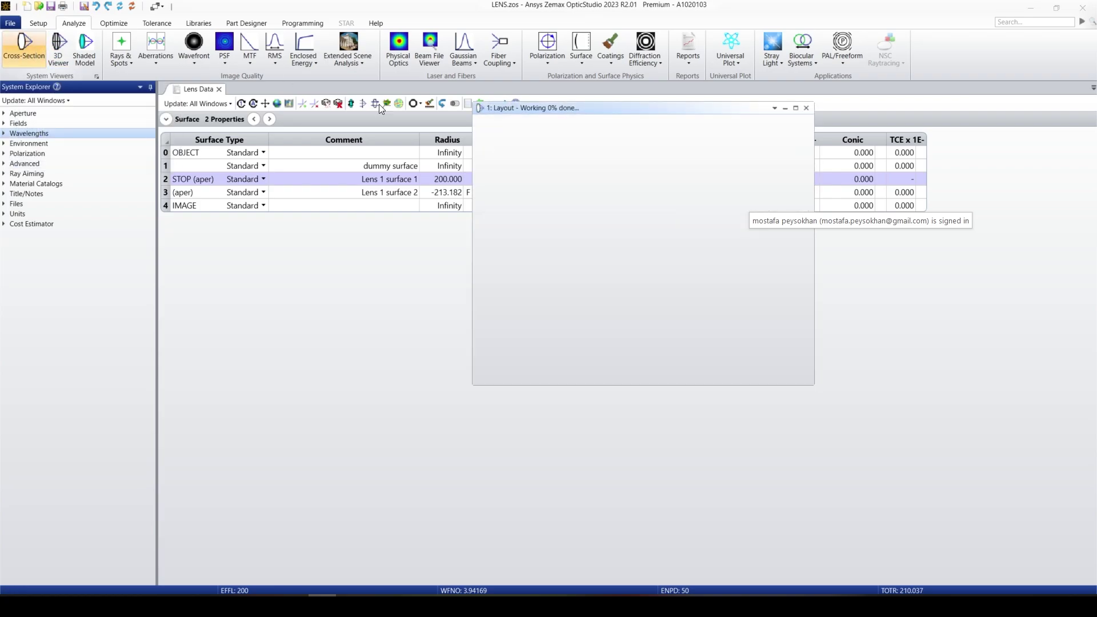
mouse_move(550, 108)
mouse_down()
mouse_move(391, 206)
mouse_move(275, 339)
mouse_move(449, 333)
mouse_move(621, 352)
mouse_up()
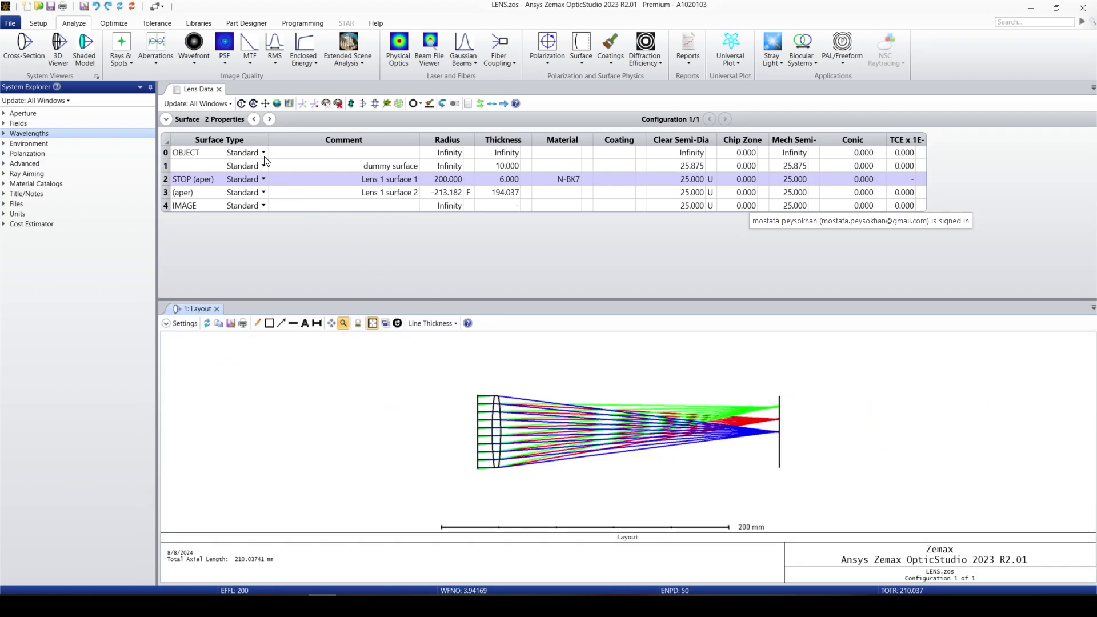
Open the 3D Viewer and the Shaded Model and dock both alongside the cross-section layout
click(65, 47)
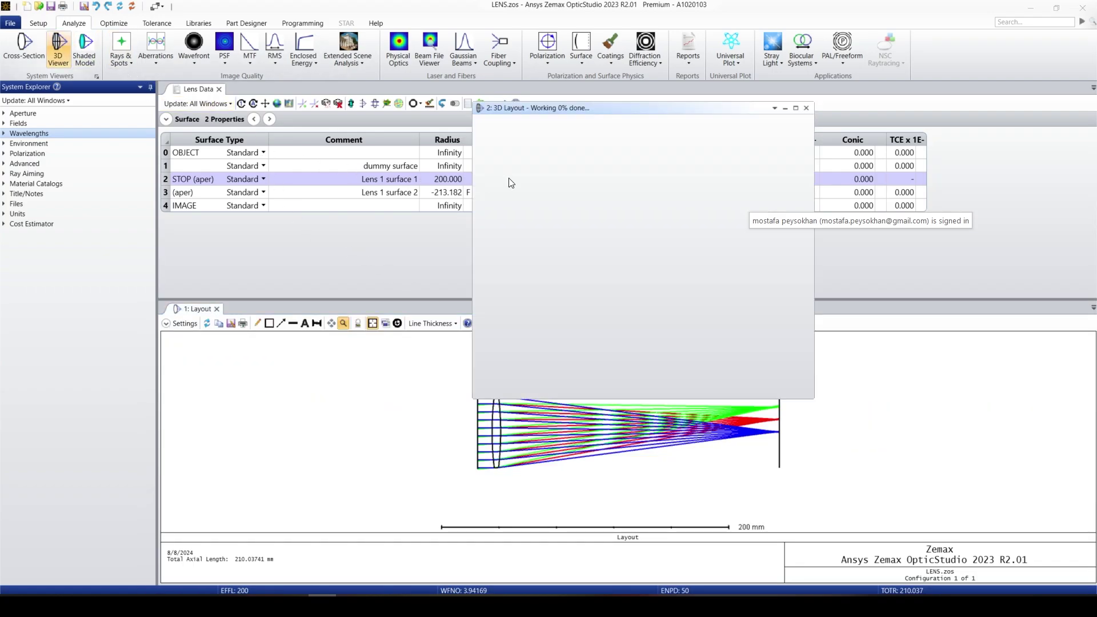
drag(595, 112, 234, 313)
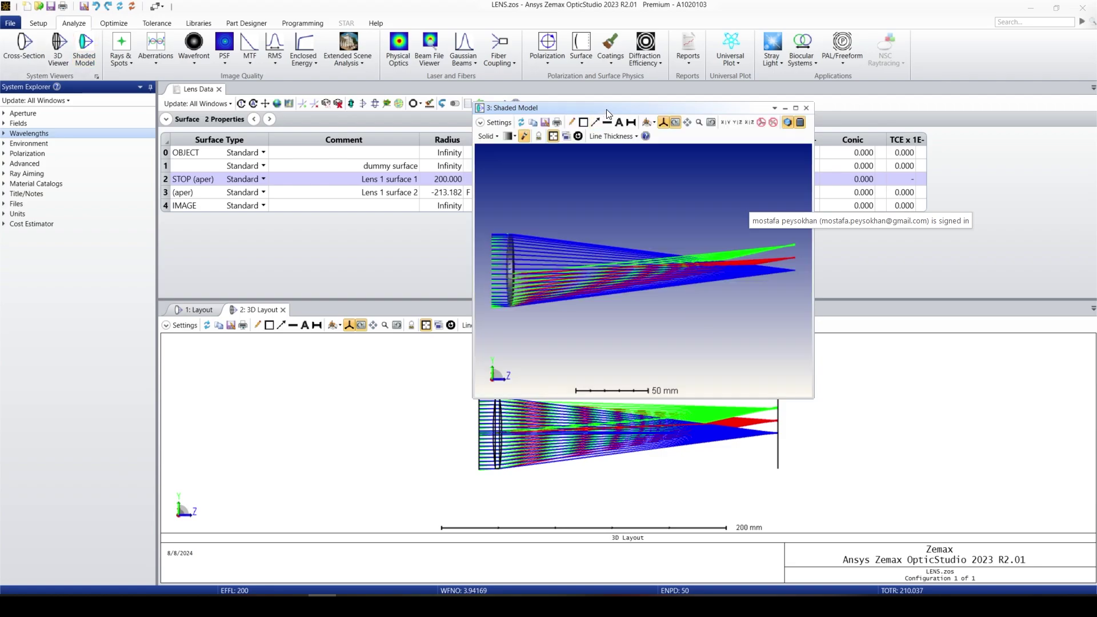
mouse_move(605, 108)
mouse_down()
mouse_move(447, 272)
mouse_move(356, 313)
mouse_move(323, 313)
mouse_up()
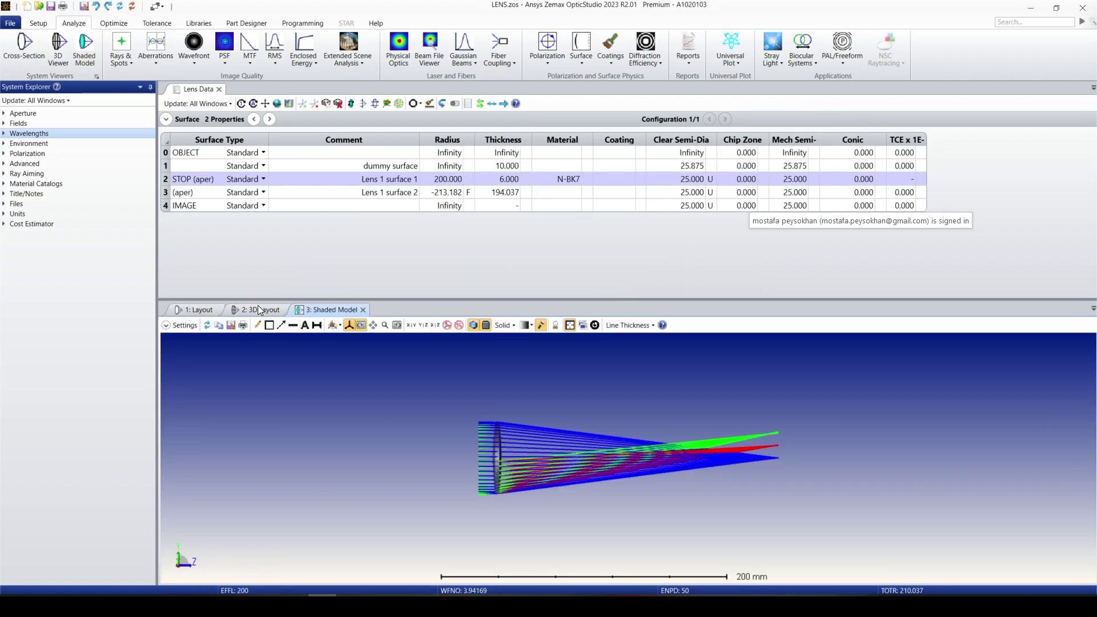
Examine the lens and its ray paths up close and at full extent in the cross-section layout
click(180, 309)
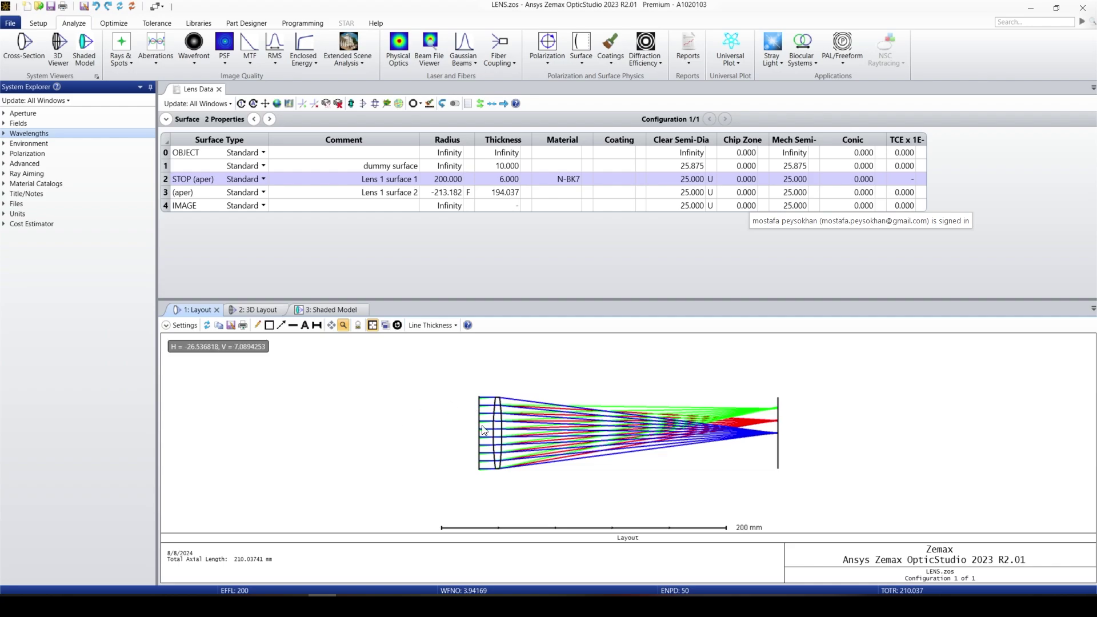
scroll(586, 454, up, 3)
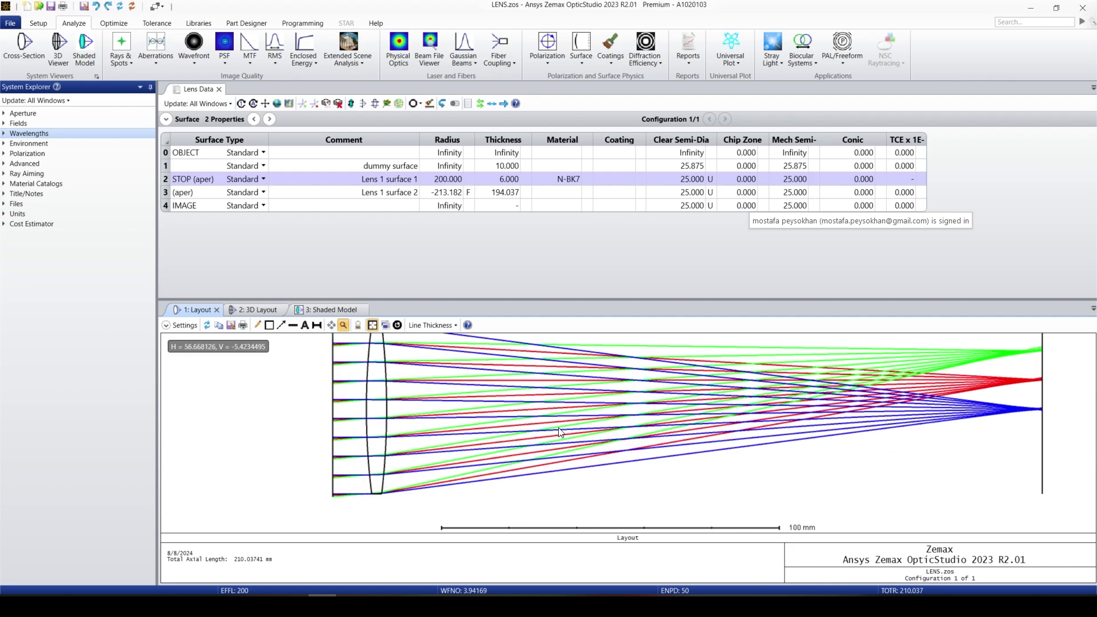
scroll(559, 430, down, 2)
scroll(559, 427, up, 4)
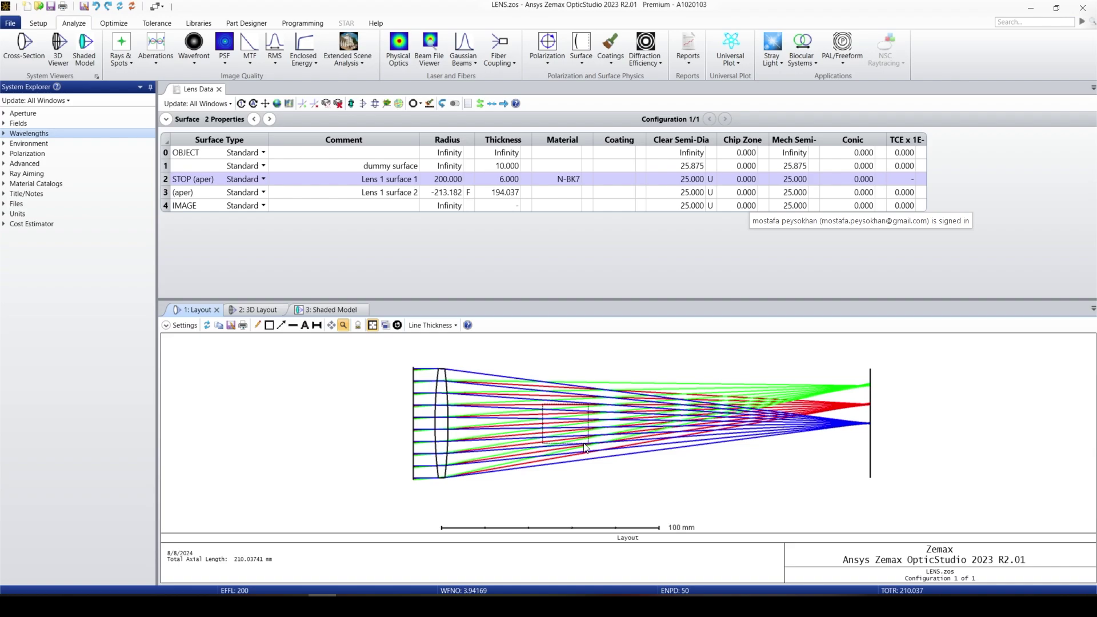
scroll(571, 420, down, 4)
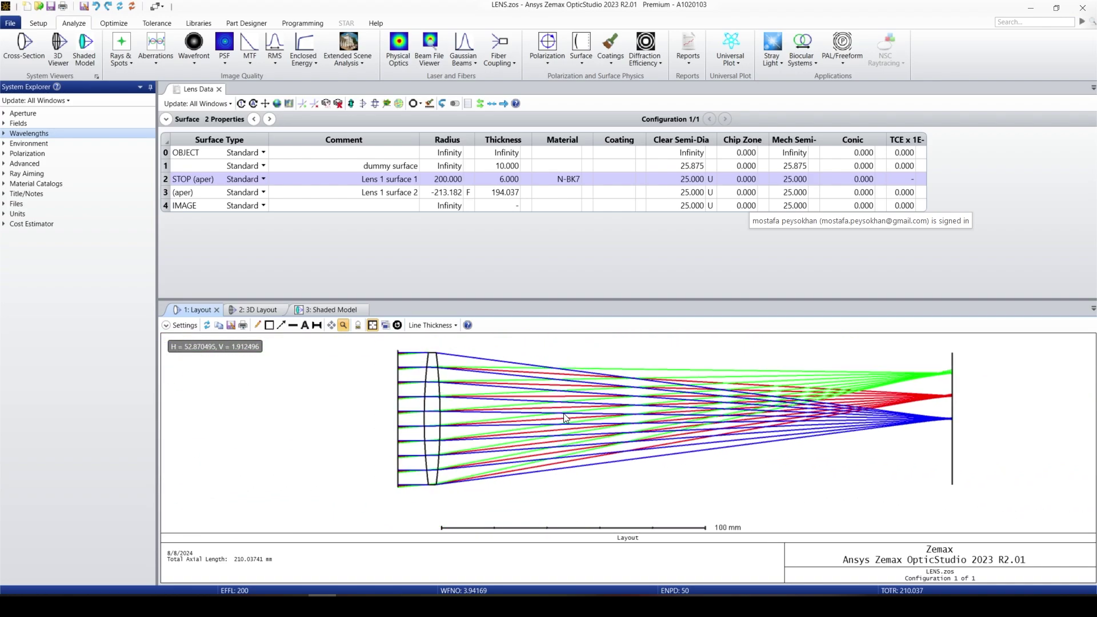
scroll(536, 418, up, 2)
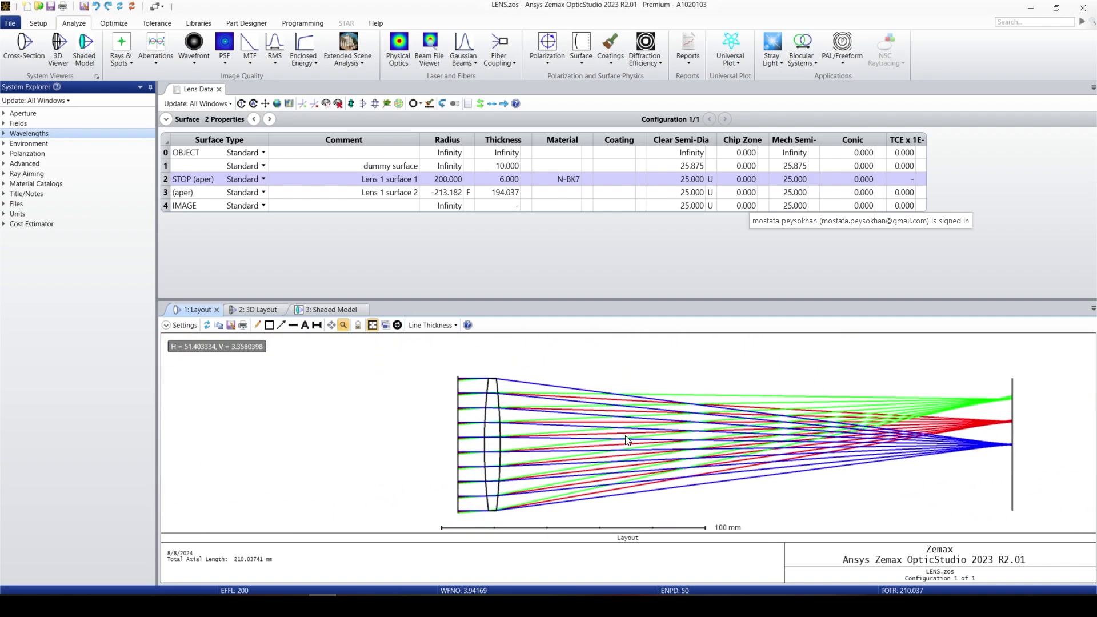
scroll(447, 420, down, 2)
drag(448, 420, 578, 424)
scroll(577, 423, down, 2)
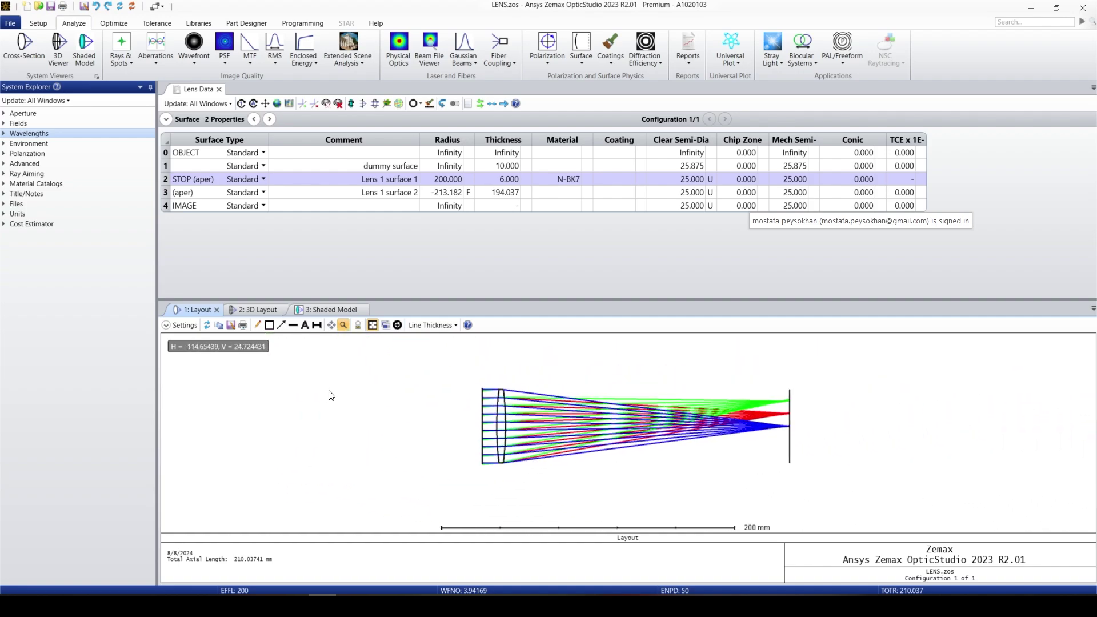
click(398, 325)
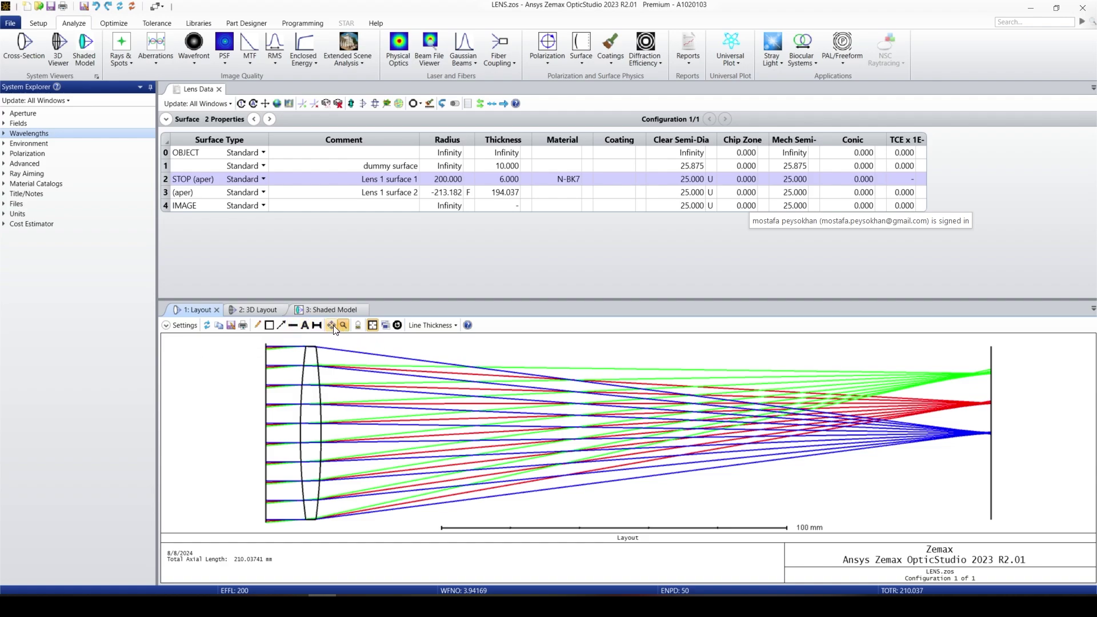
Try the dummy surface, Lens 1 surface 1 and Lens 1 surface 2 as the layout's last surface, and restore it to 4
click(174, 329)
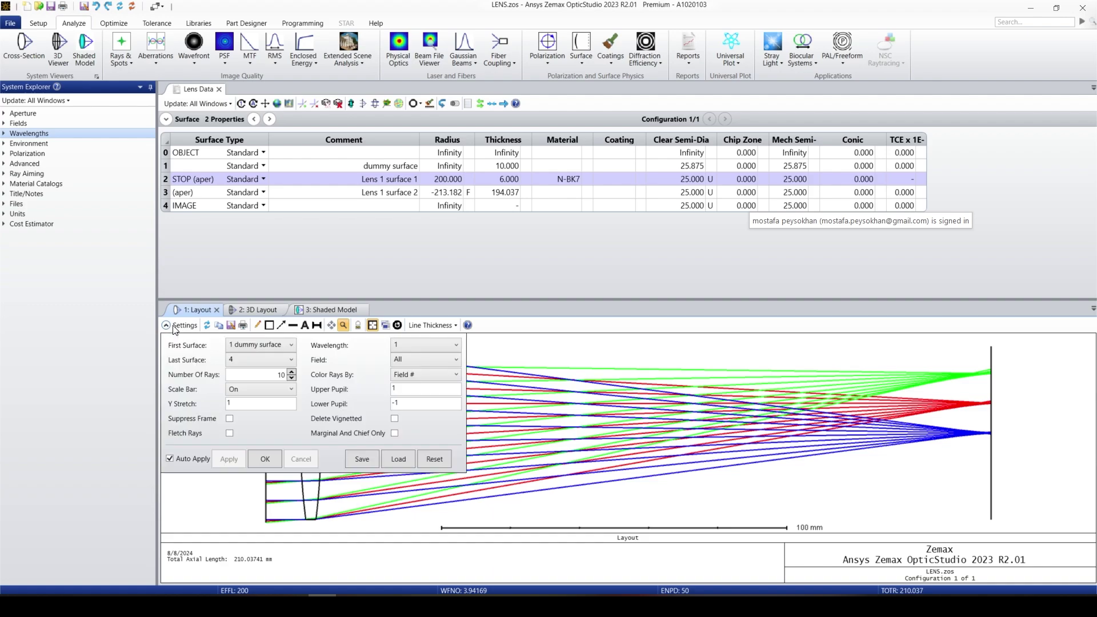
click(254, 345)
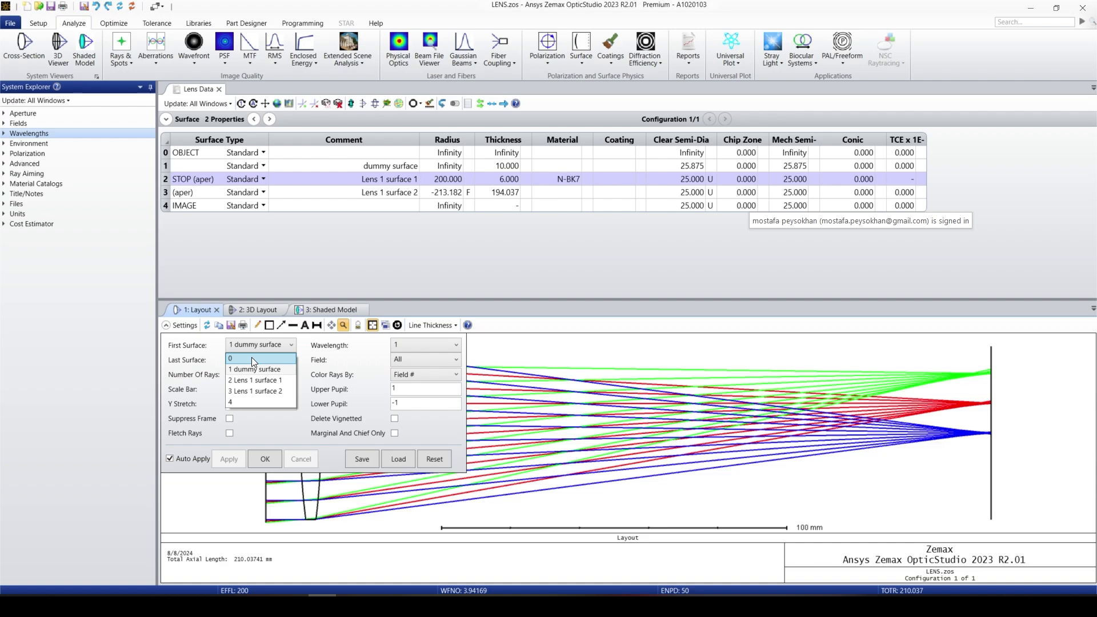
click(252, 358)
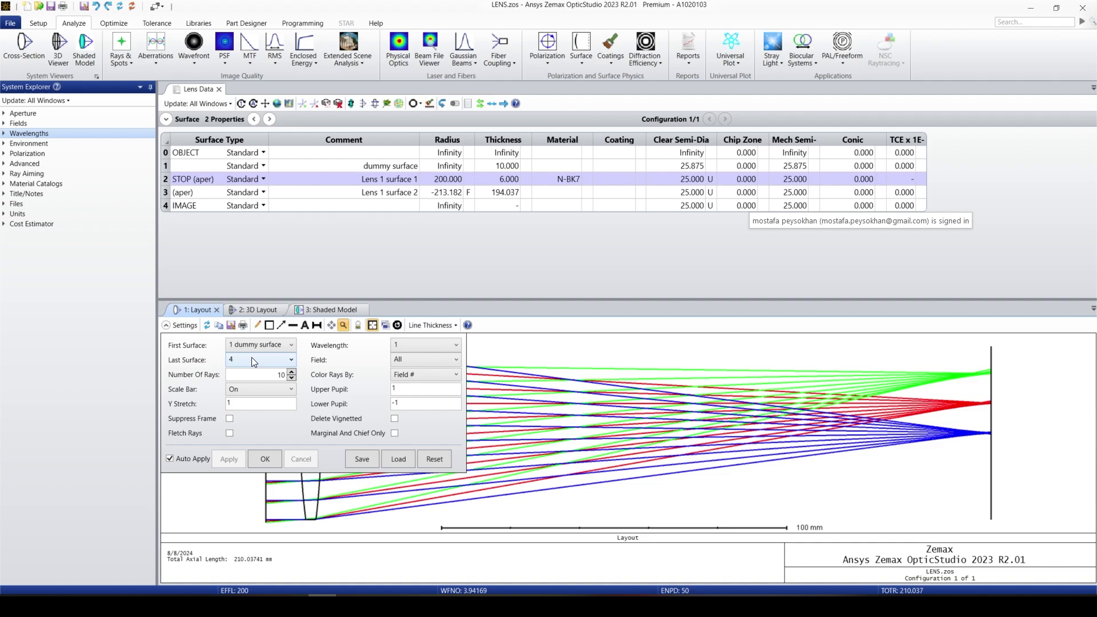
click(251, 358)
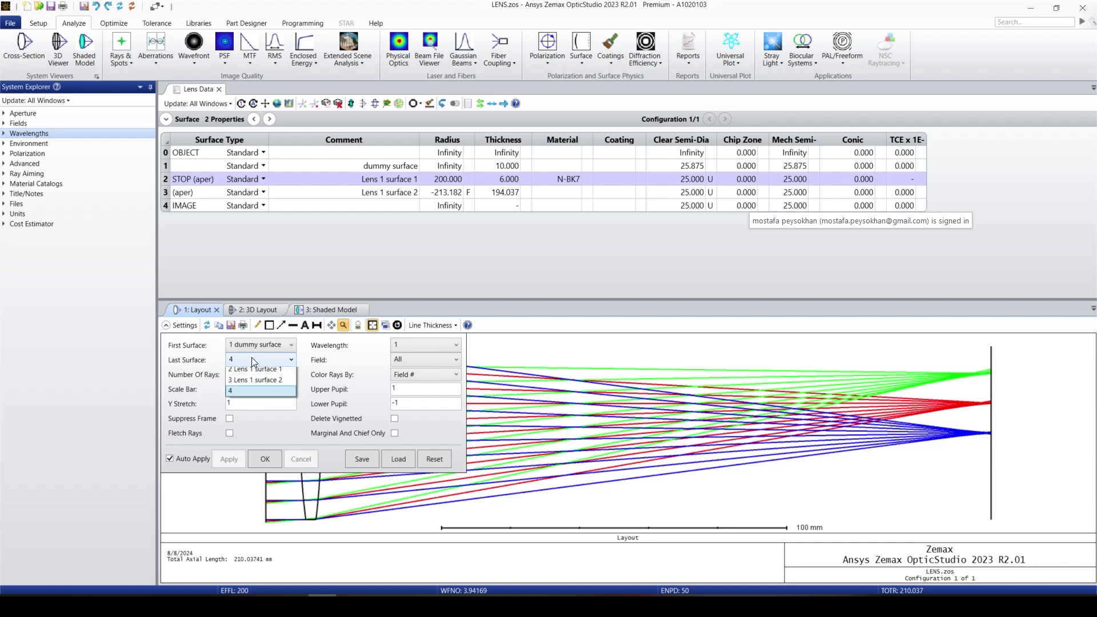
click(263, 382)
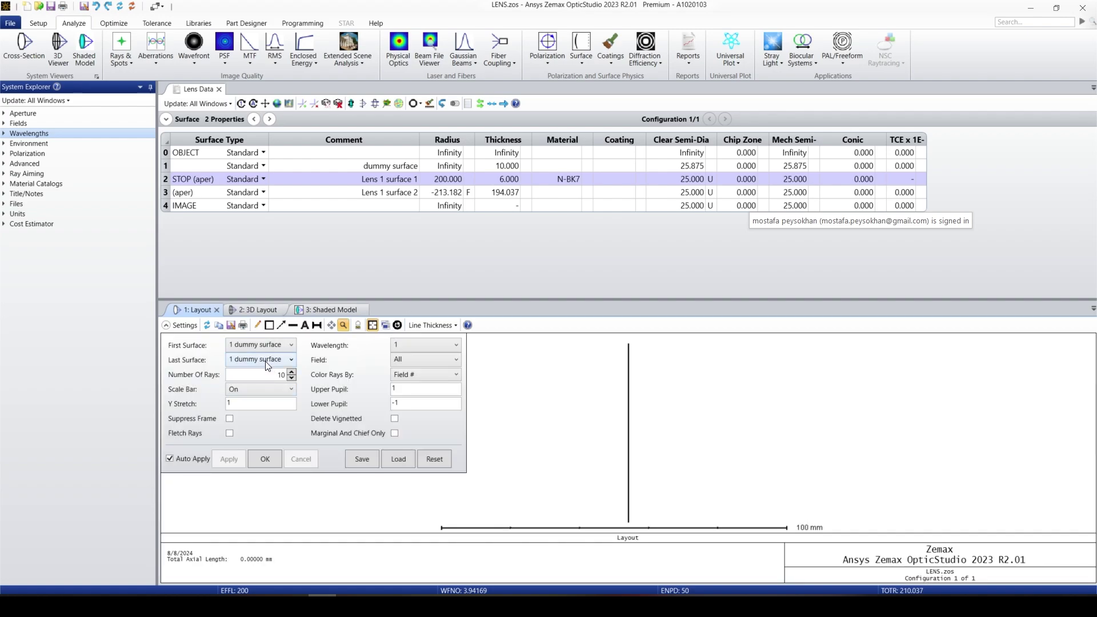
click(265, 389)
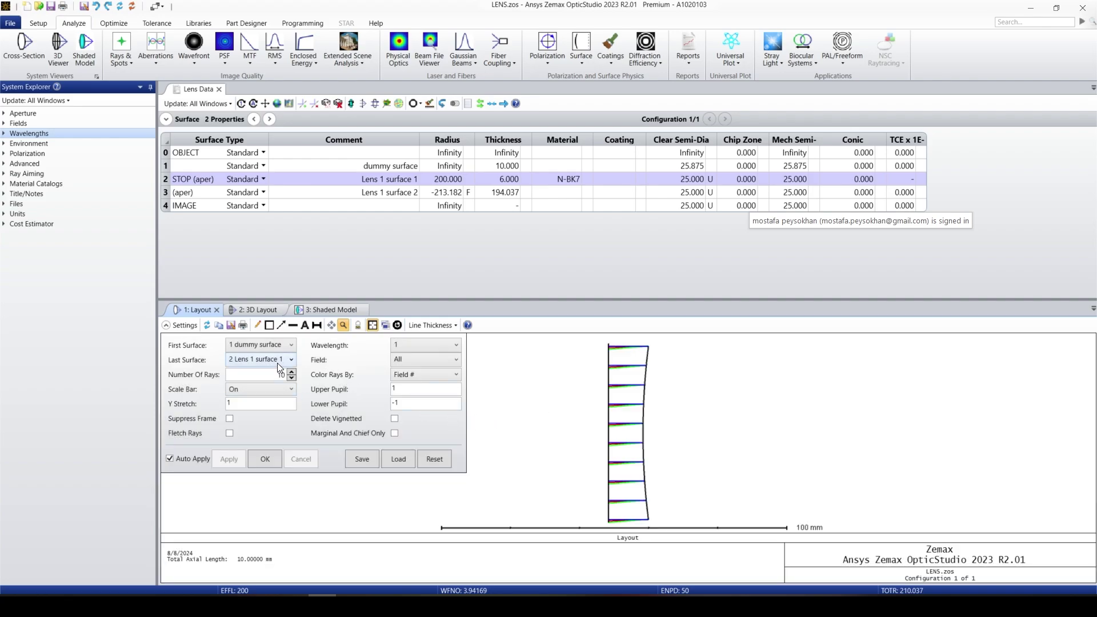
click(276, 360)
click(263, 405)
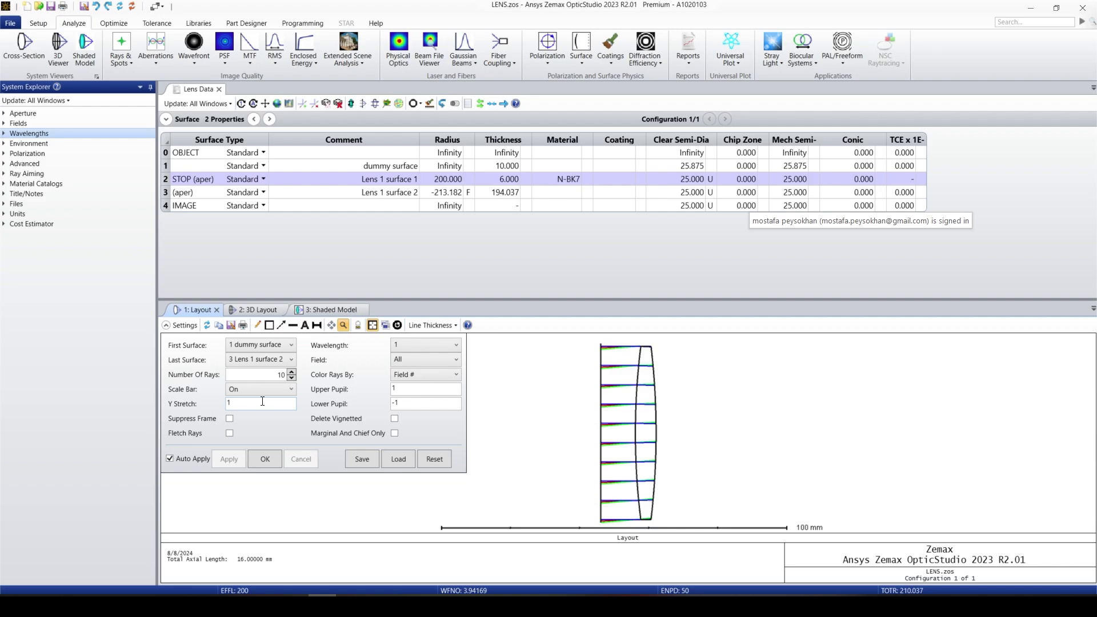
click(260, 360)
click(253, 418)
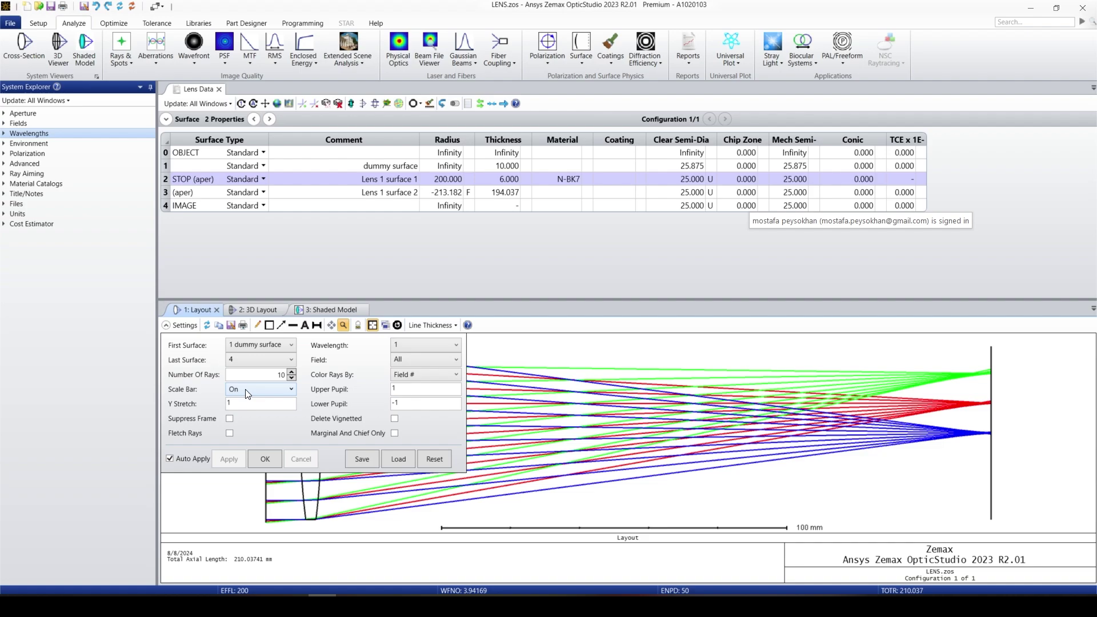
Switch the layout's scale bar off and back on
click(248, 394)
click(245, 410)
click(251, 392)
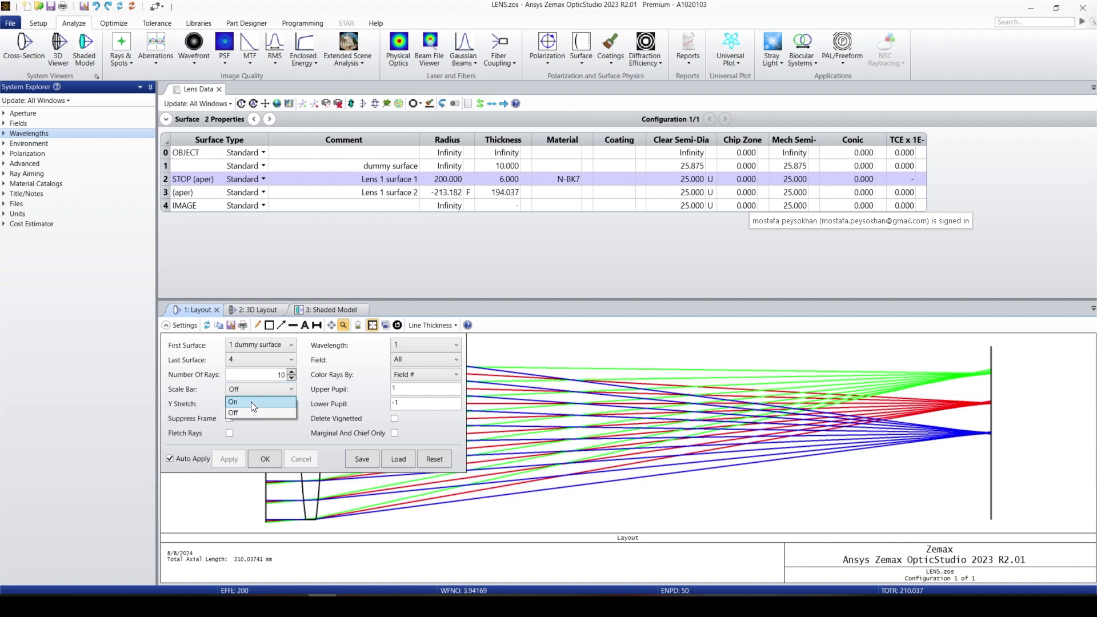
click(251, 402)
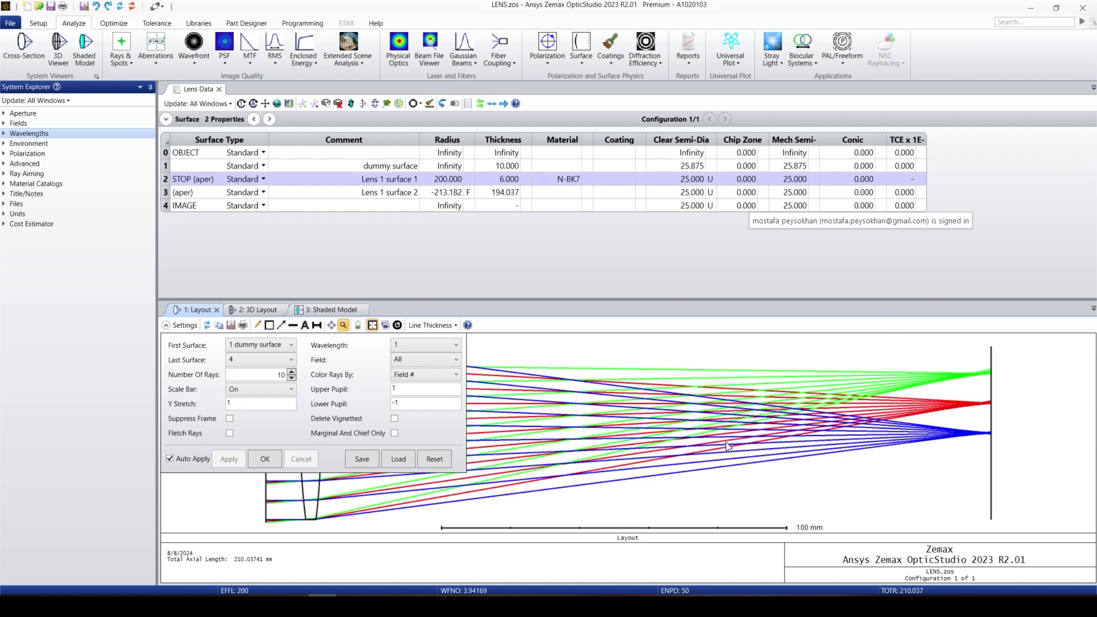
Try a Y Stretch of 10 in the cross-section layout and return it to 1
double_click(274, 400)
text(10)
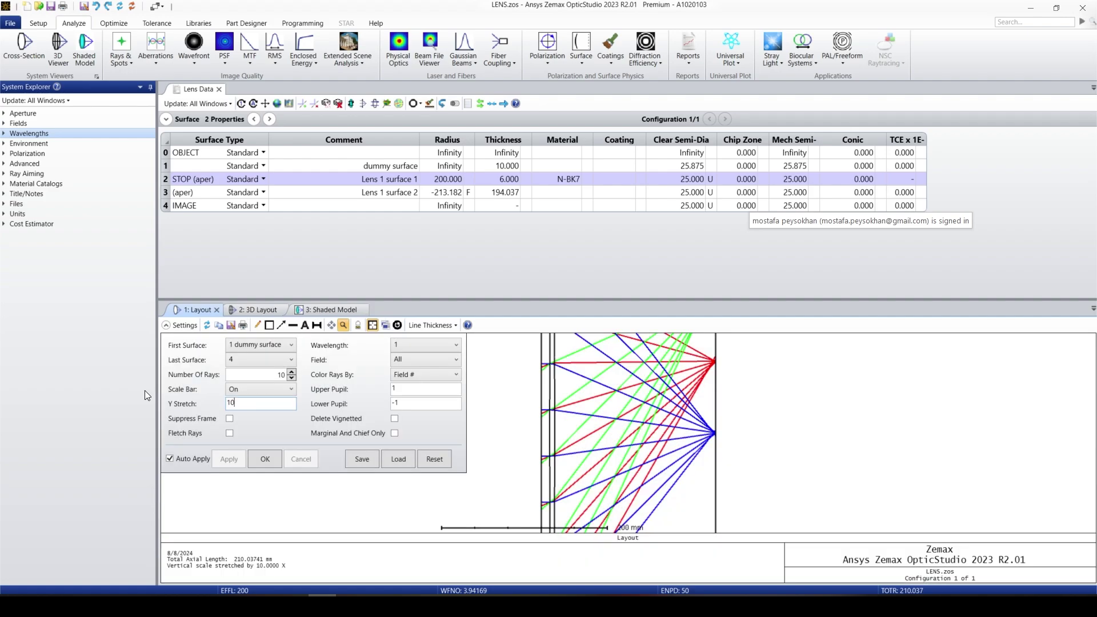
scroll(734, 479, down, 2)
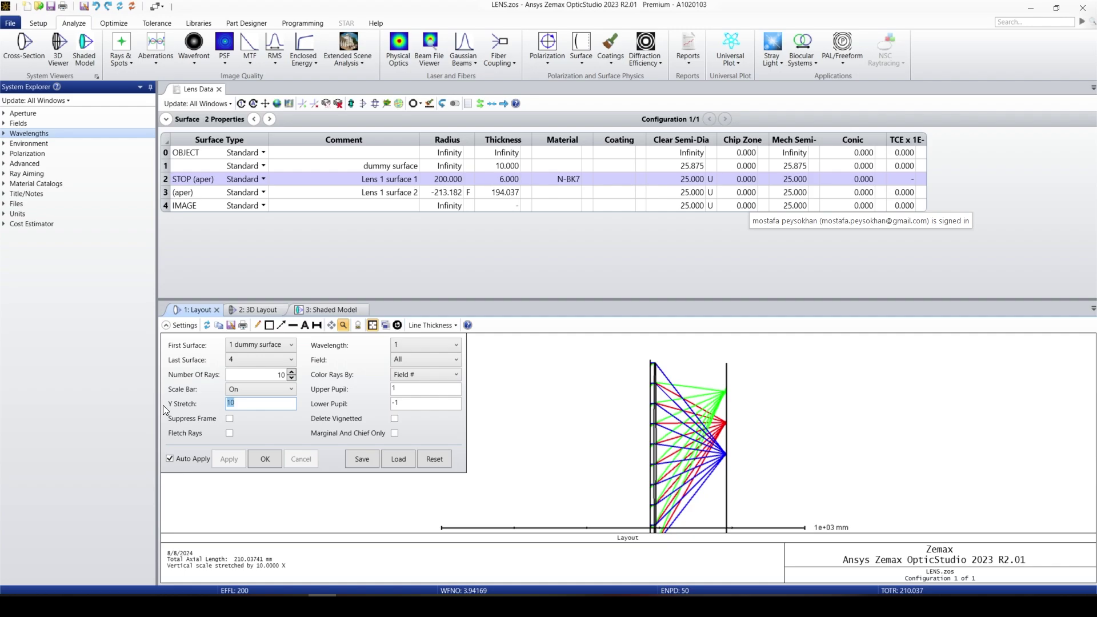
key(BackSpace)
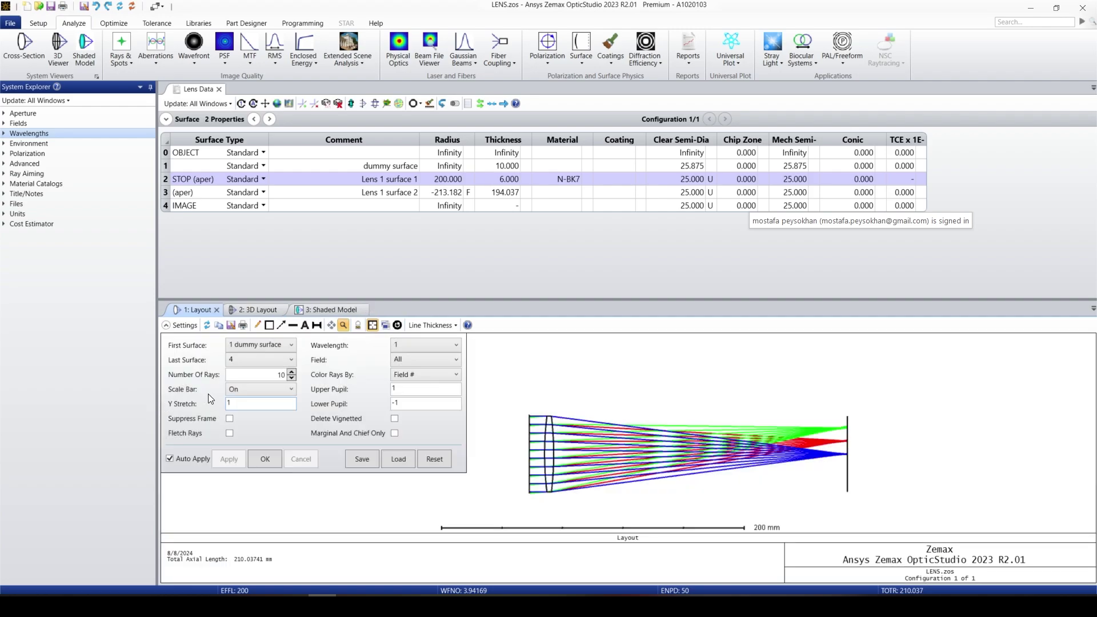
Toggle the layout's Suppress Frame option and its Fletch Rays option on and off again
click(231, 420)
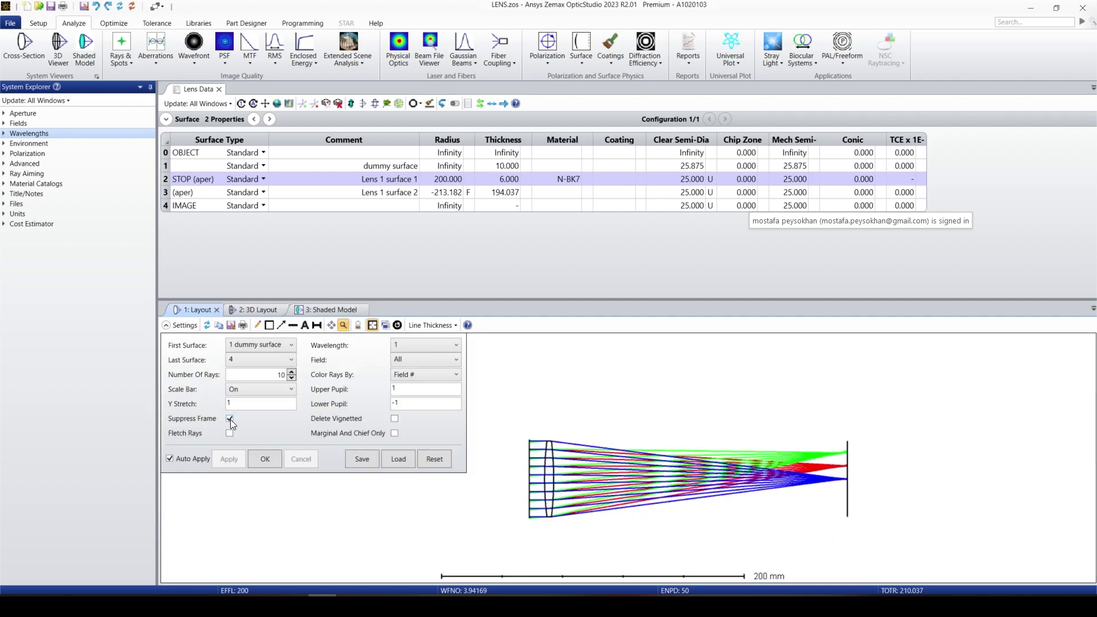
click(231, 419)
click(228, 434)
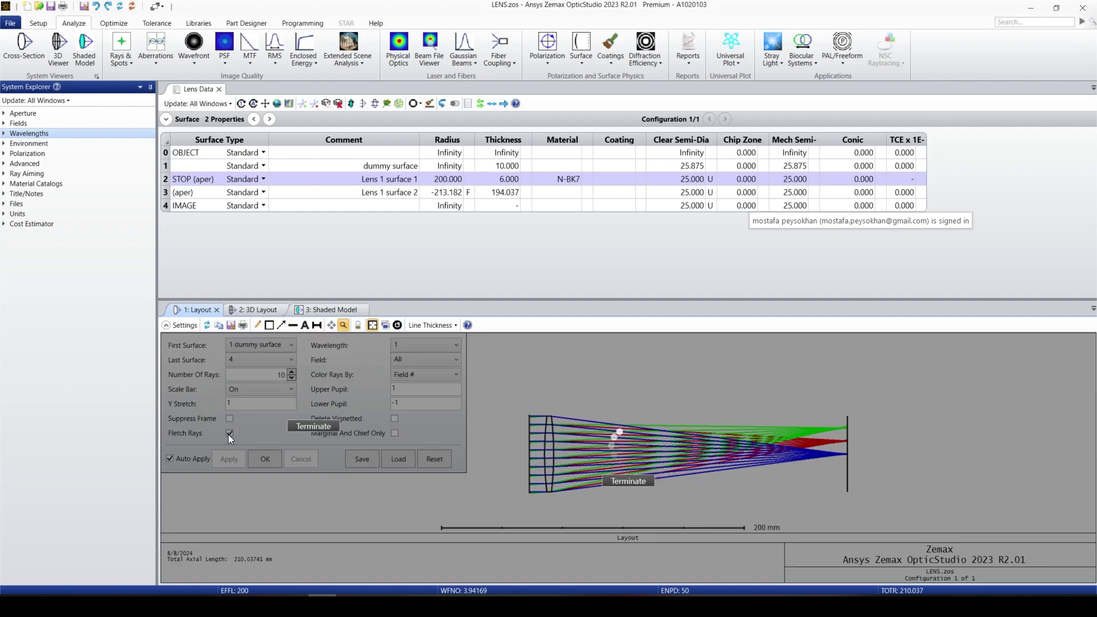
click(229, 434)
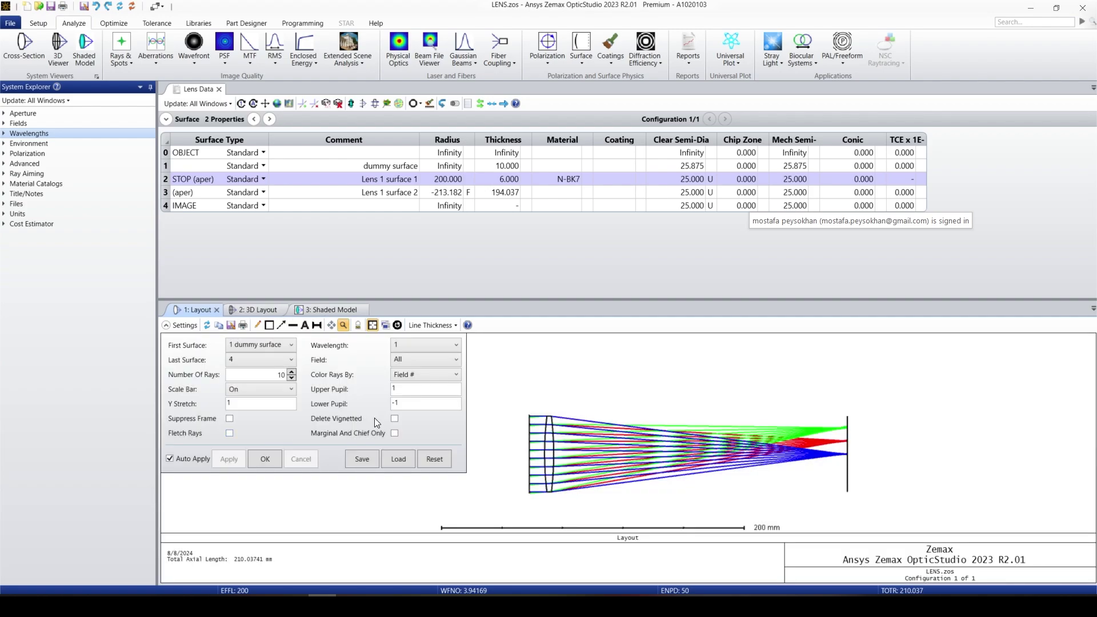
Enable Delete Vignetted for the layout and inspect the rays at the edge of the lens
click(394, 419)
scroll(539, 452, down, 2)
scroll(540, 452, up, 3)
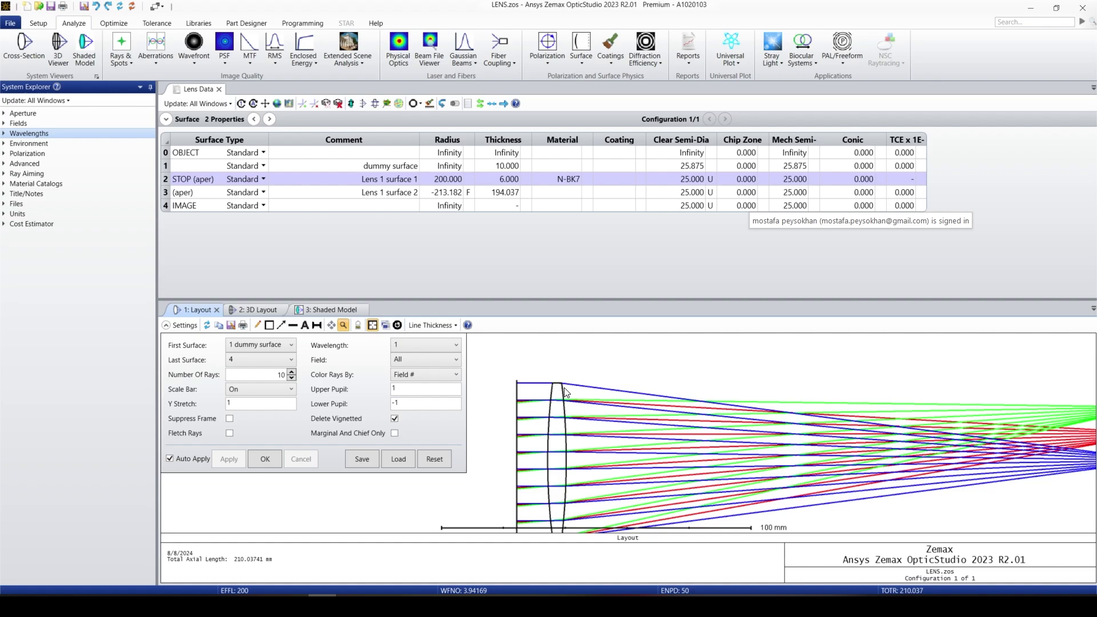
Close the cross-section layout, 3D Layout and Shaded Model windows
click(217, 310)
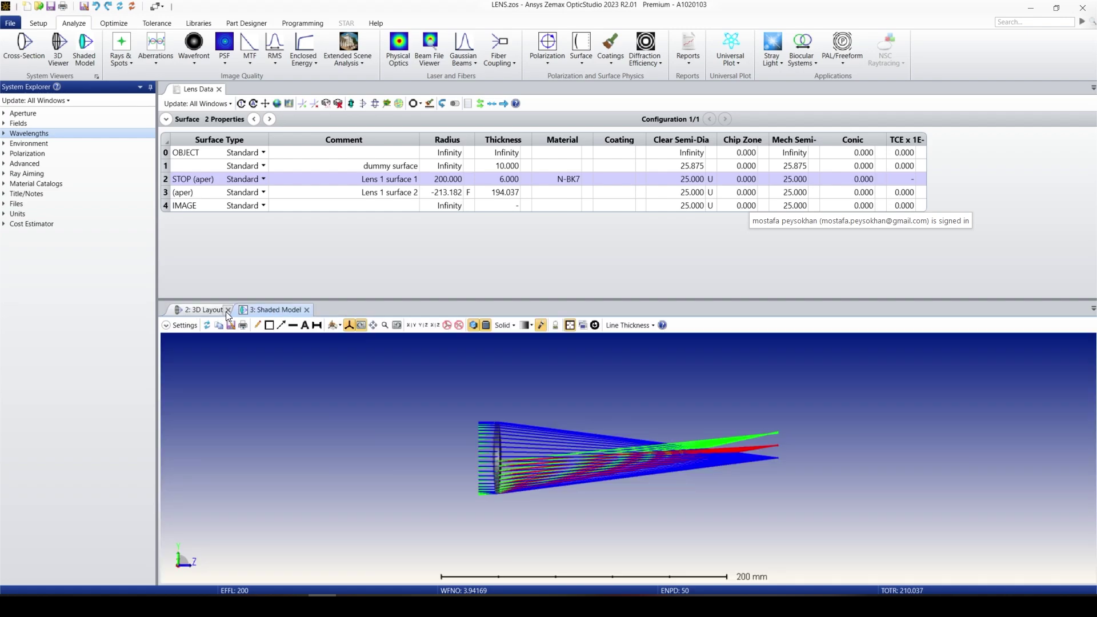
click(227, 310)
click(239, 309)
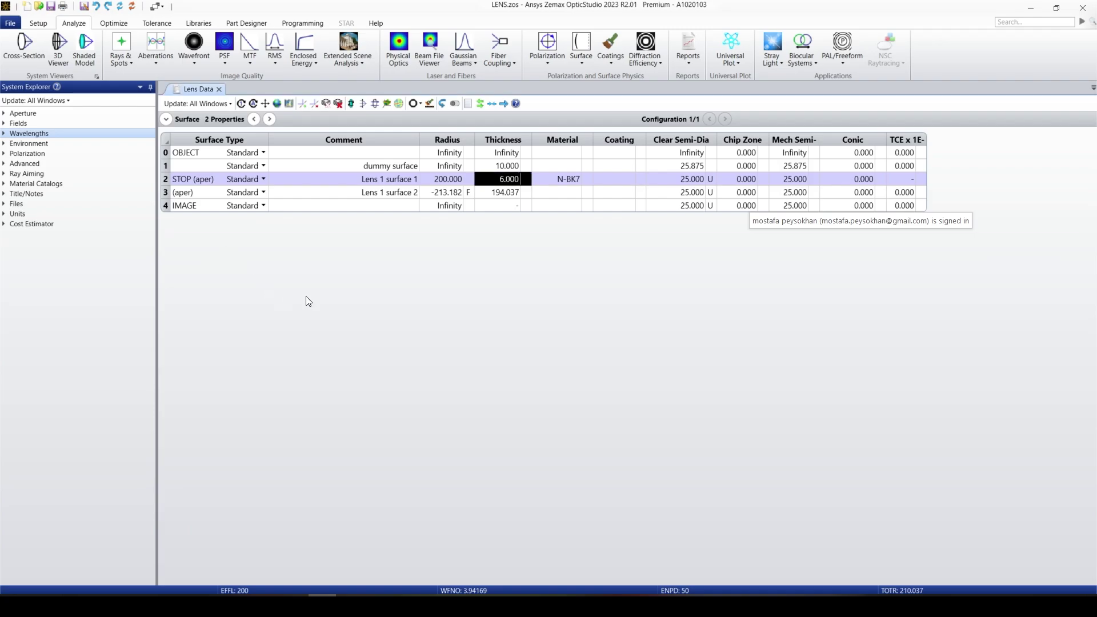
Open the cross-section layout of the lens and dock its window below the Lens Data editor
click(43, 24)
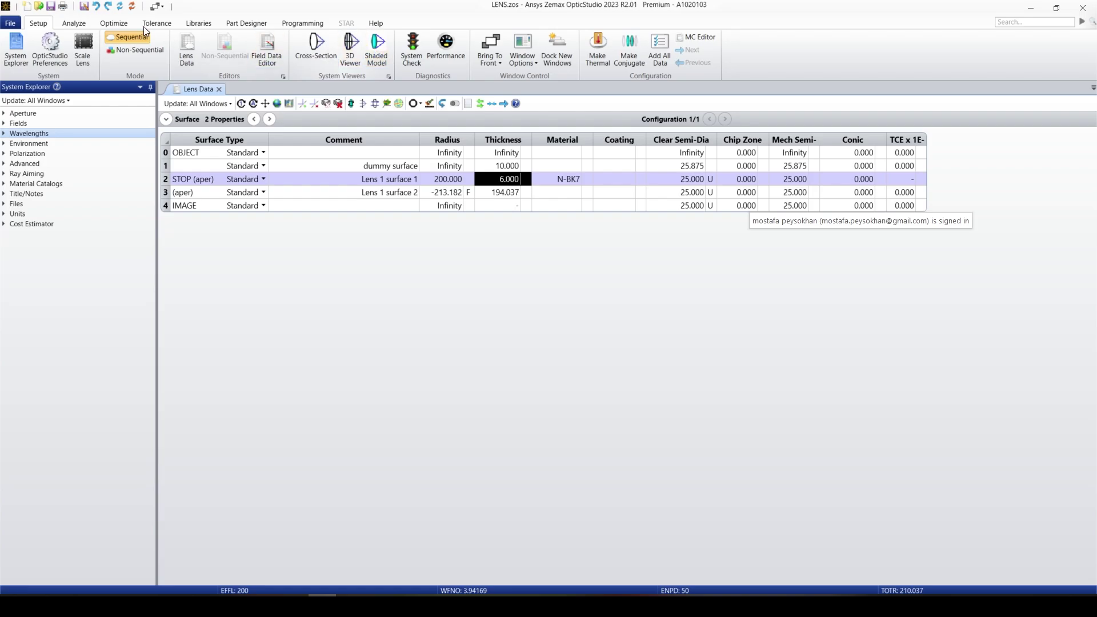
click(73, 24)
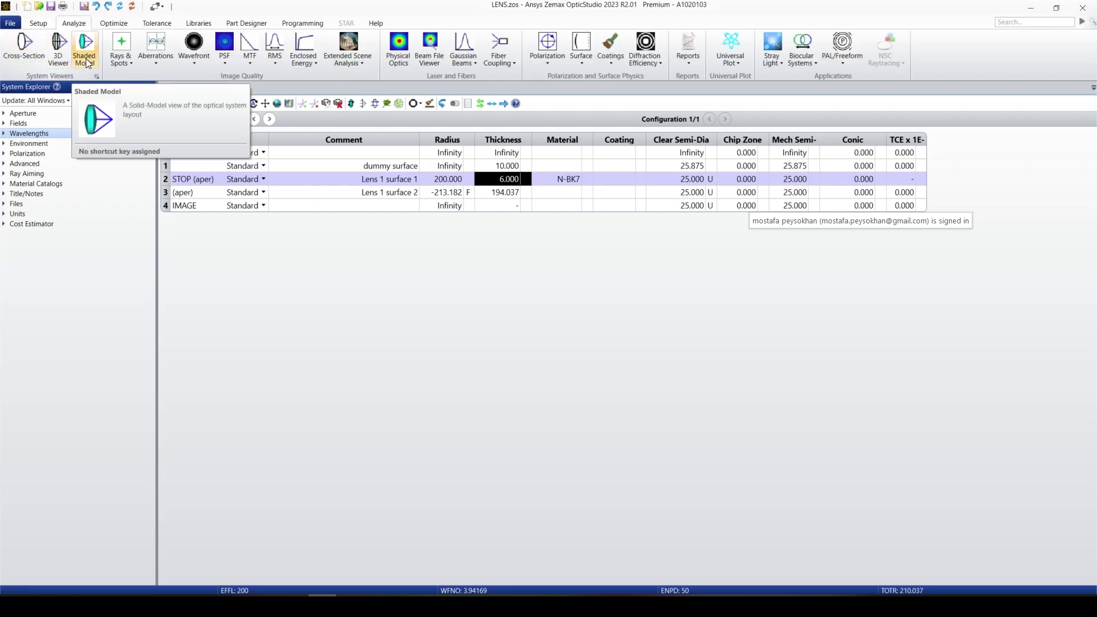
click(25, 57)
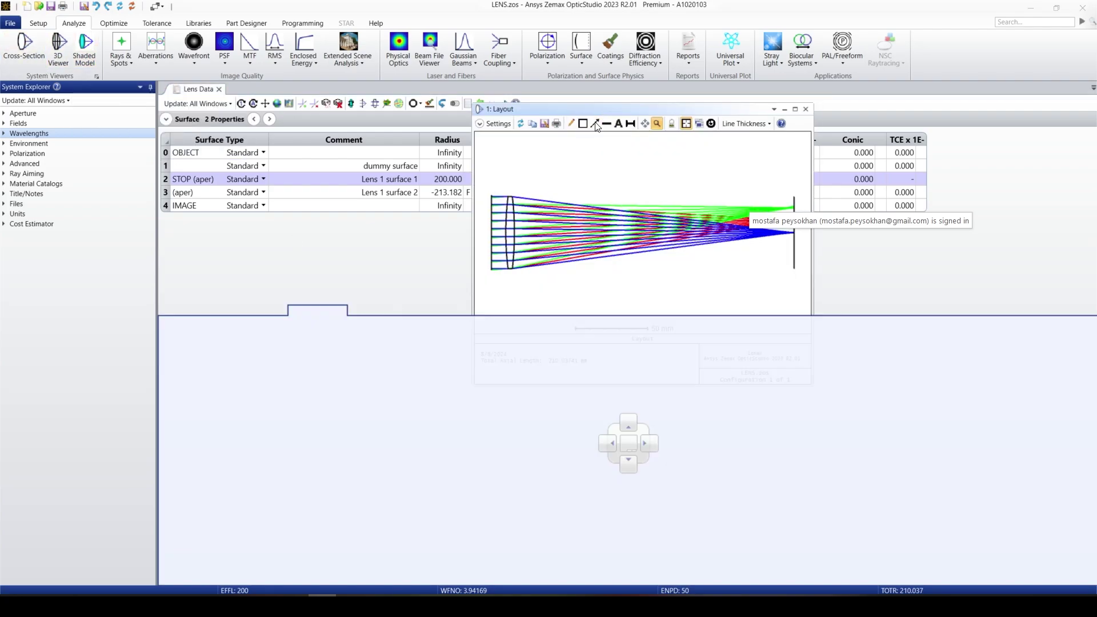
drag(596, 126, 629, 356)
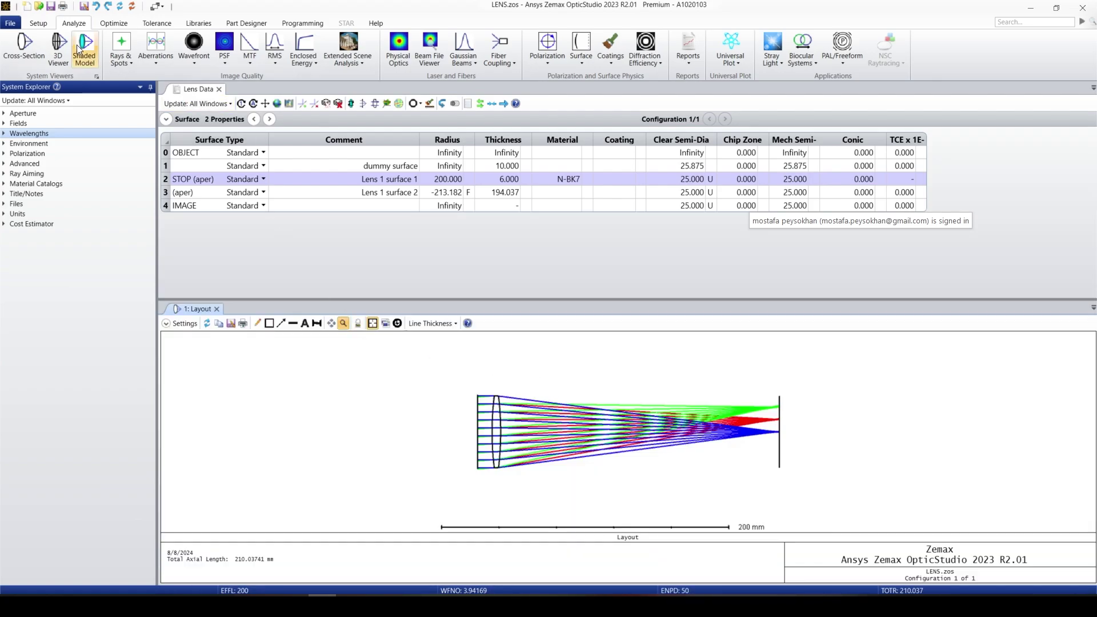
Open the 3D Layout and the Shaded Model and dock both alongside the cross-section layout
click(58, 50)
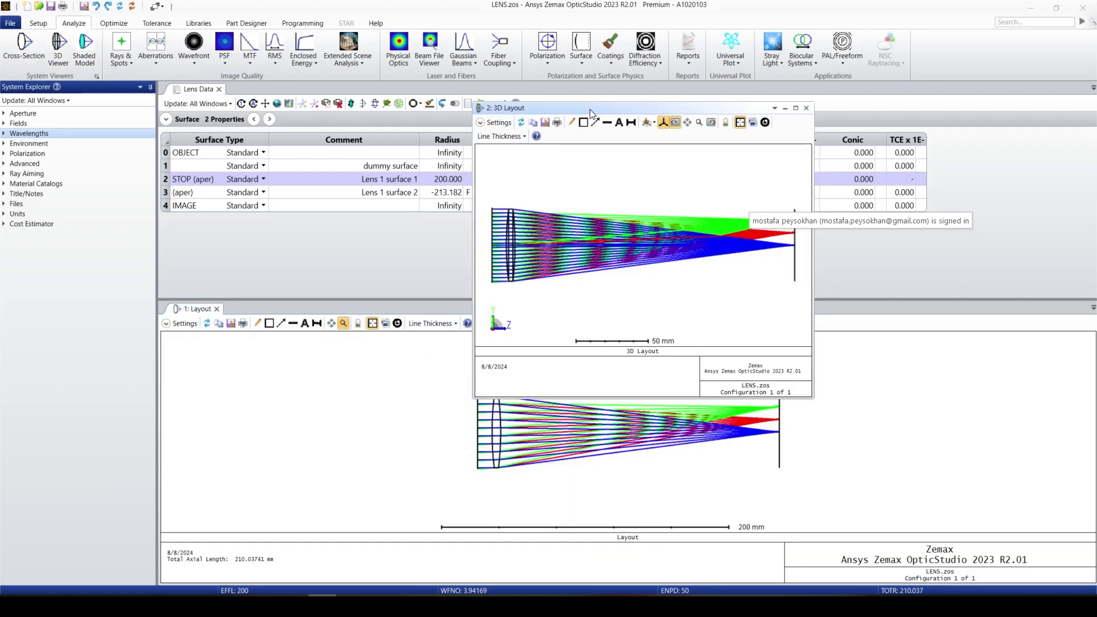
mouse_move(590, 108)
mouse_down()
mouse_move(348, 296)
mouse_move(256, 313)
mouse_up()
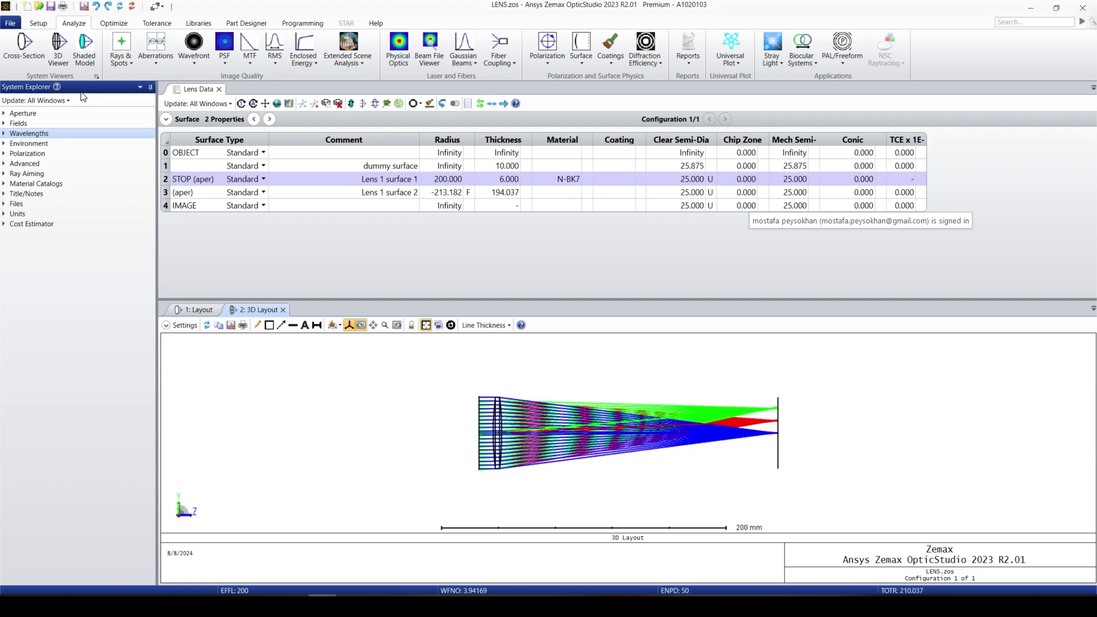
click(93, 54)
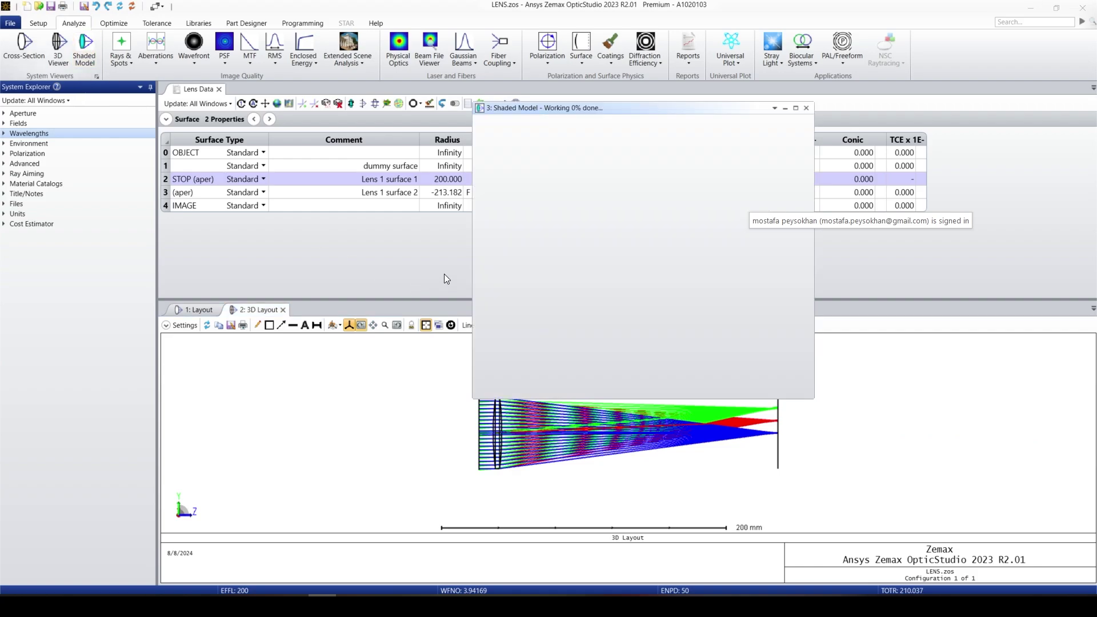
mouse_move(579, 107)
mouse_down()
mouse_move(311, 303)
mouse_move(313, 317)
mouse_up()
Examine the ray paths in the cross-section layout by zooming and panning, and restore the full view
click(195, 310)
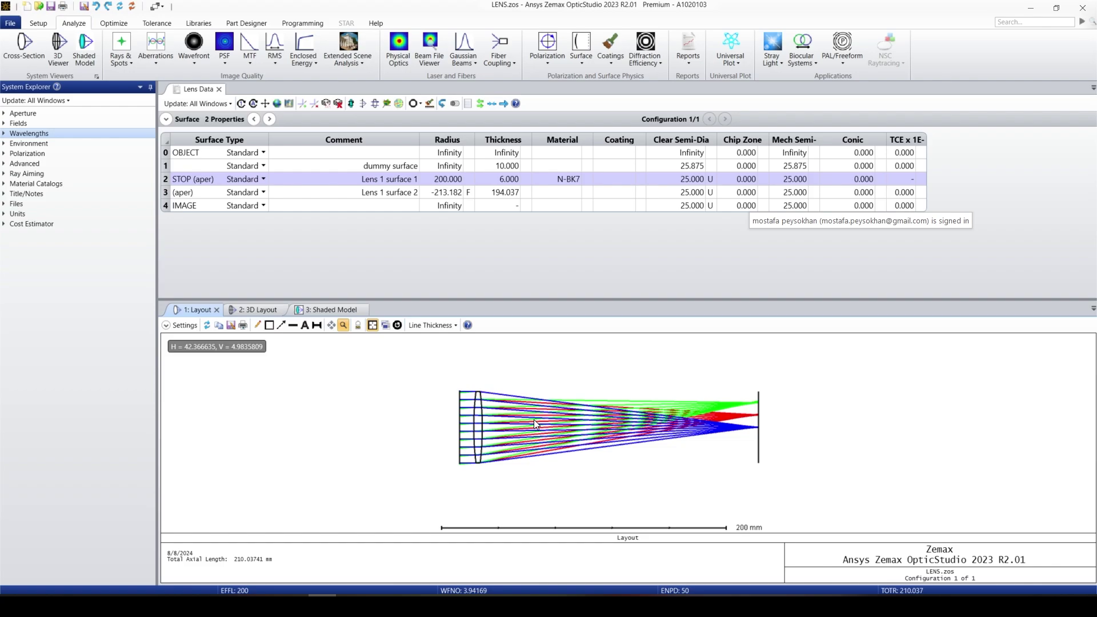
scroll(570, 425, up, 3)
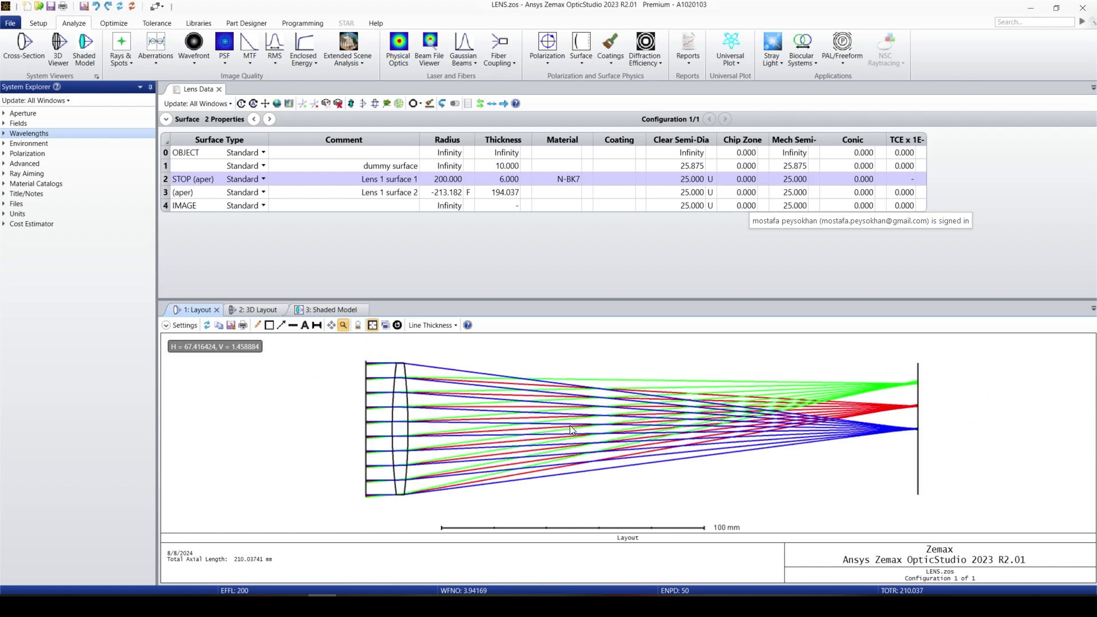
scroll(581, 421, up, 2)
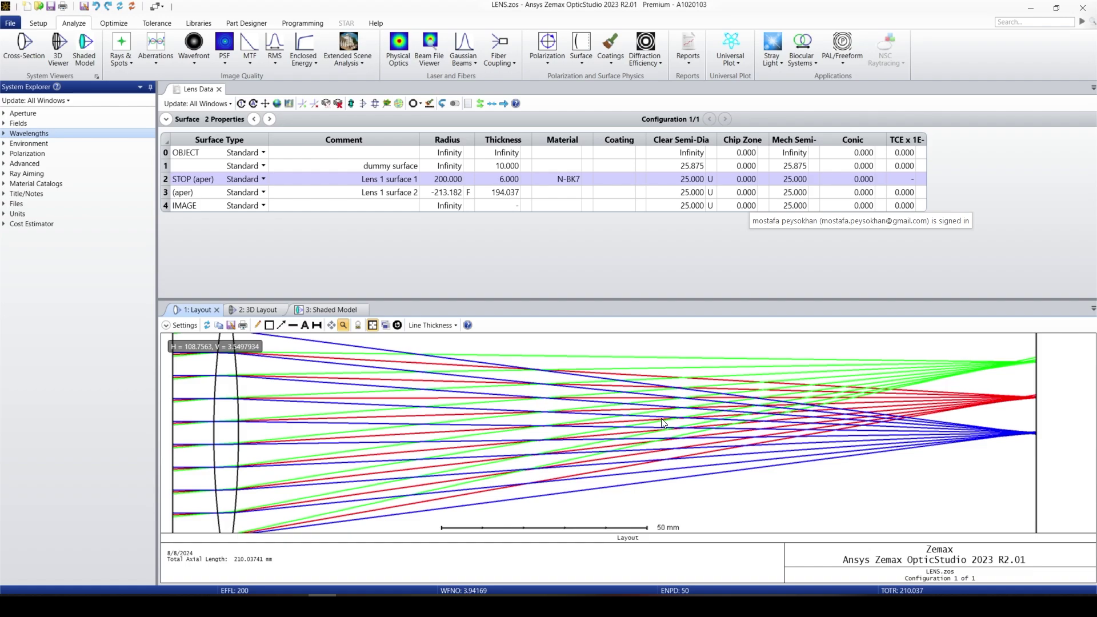
scroll(660, 422, down, 2)
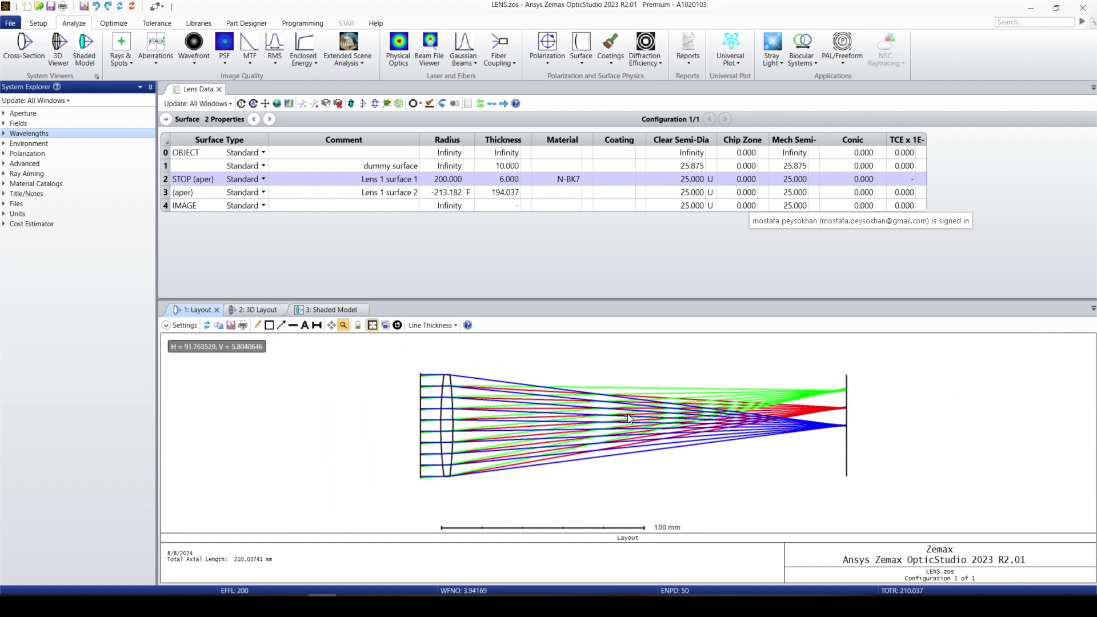
drag(627, 413, 1076, 510)
scroll(992, 489, up, 4)
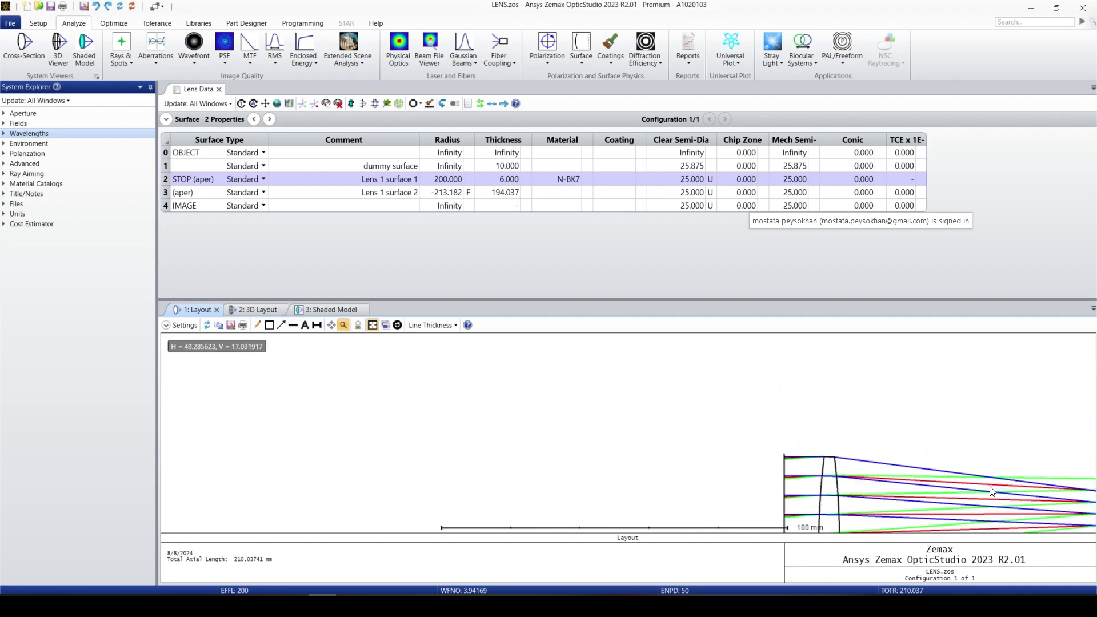
click(398, 326)
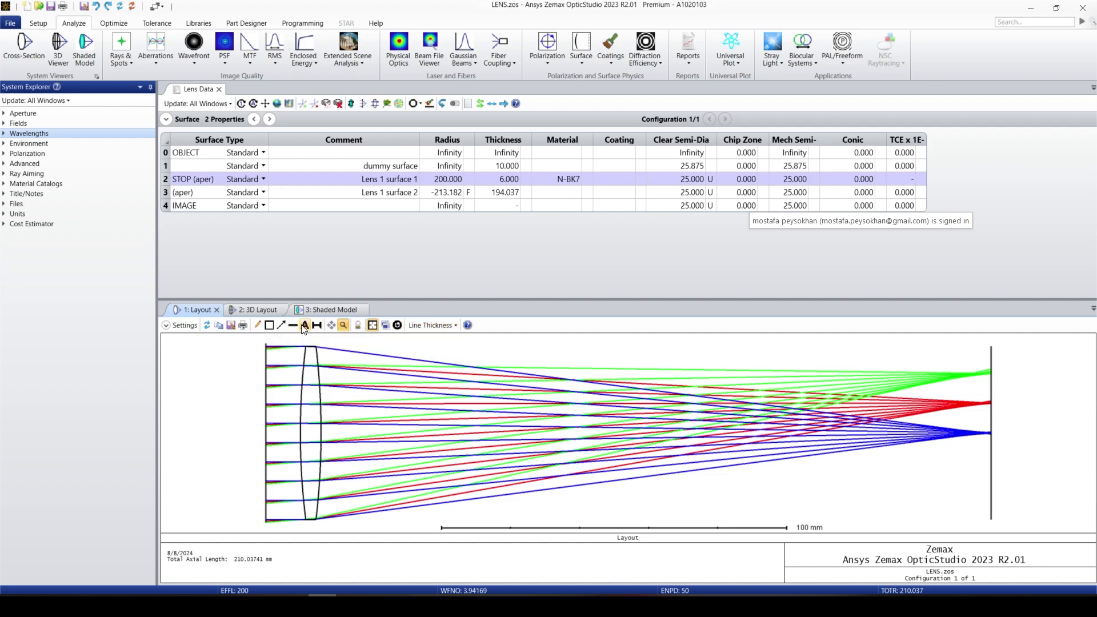
click(208, 324)
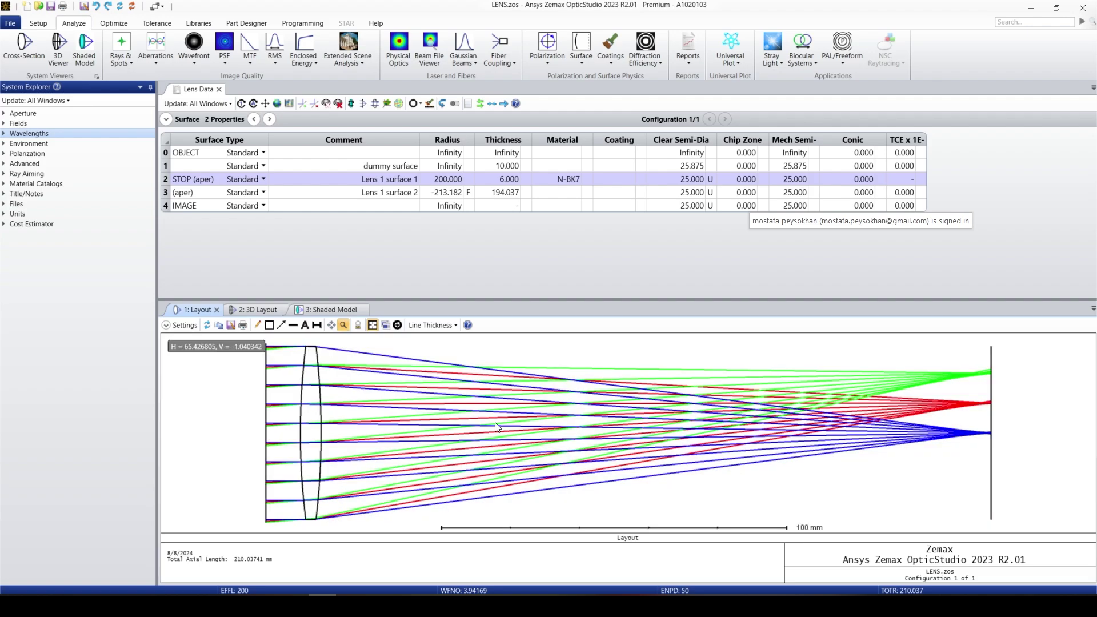
Open the cross-section layout's settings and review the available First Surface and Last Surface choices
click(184, 325)
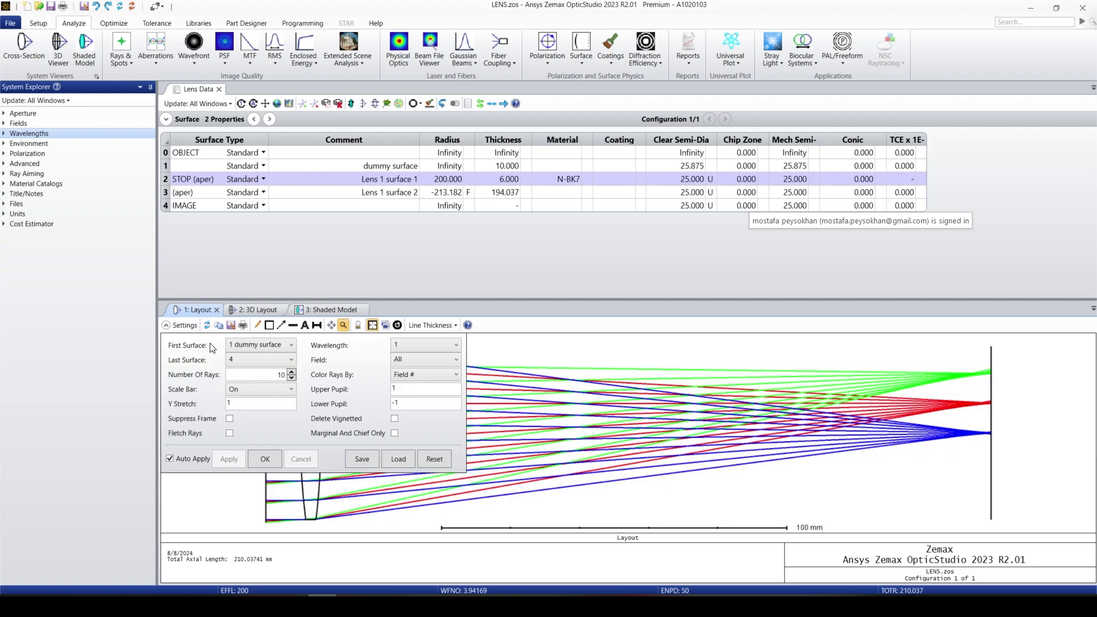
click(248, 345)
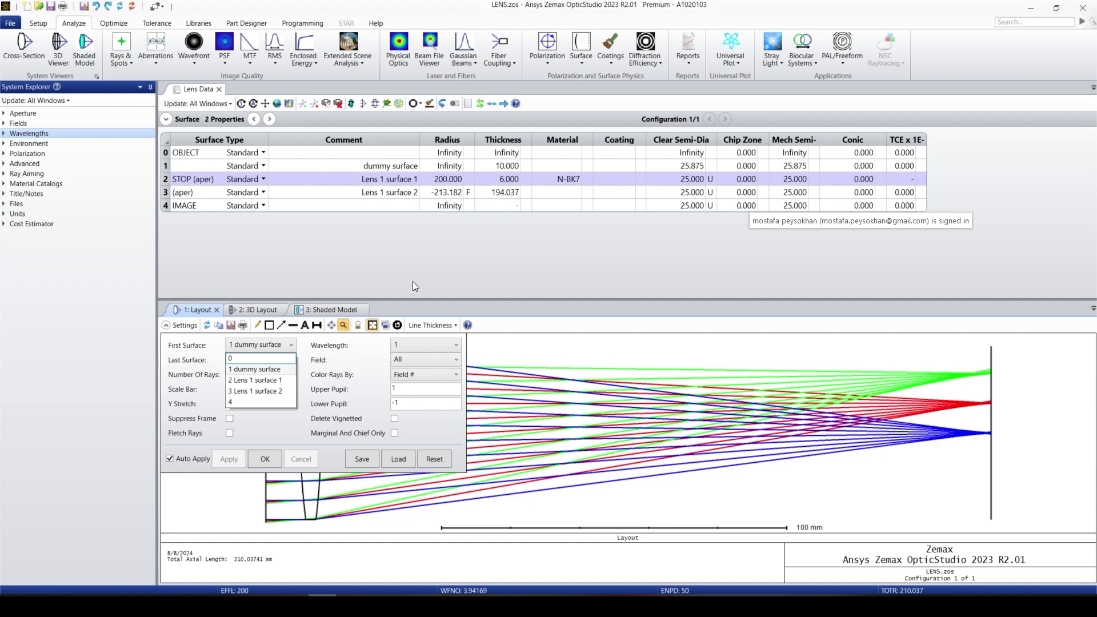
click(258, 357)
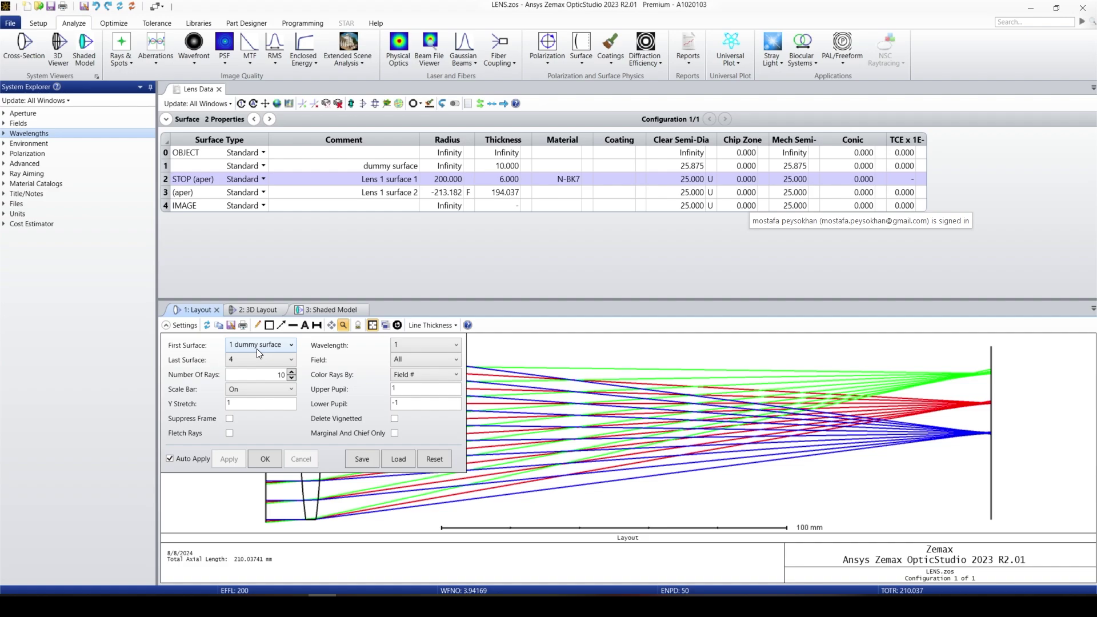
click(258, 360)
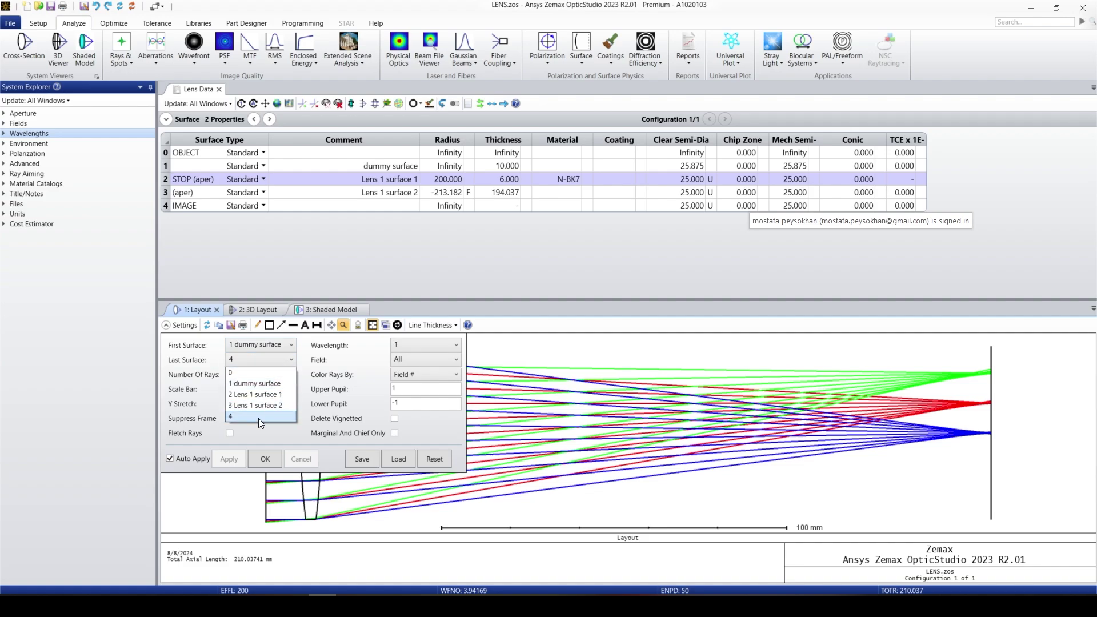
key(Escape)
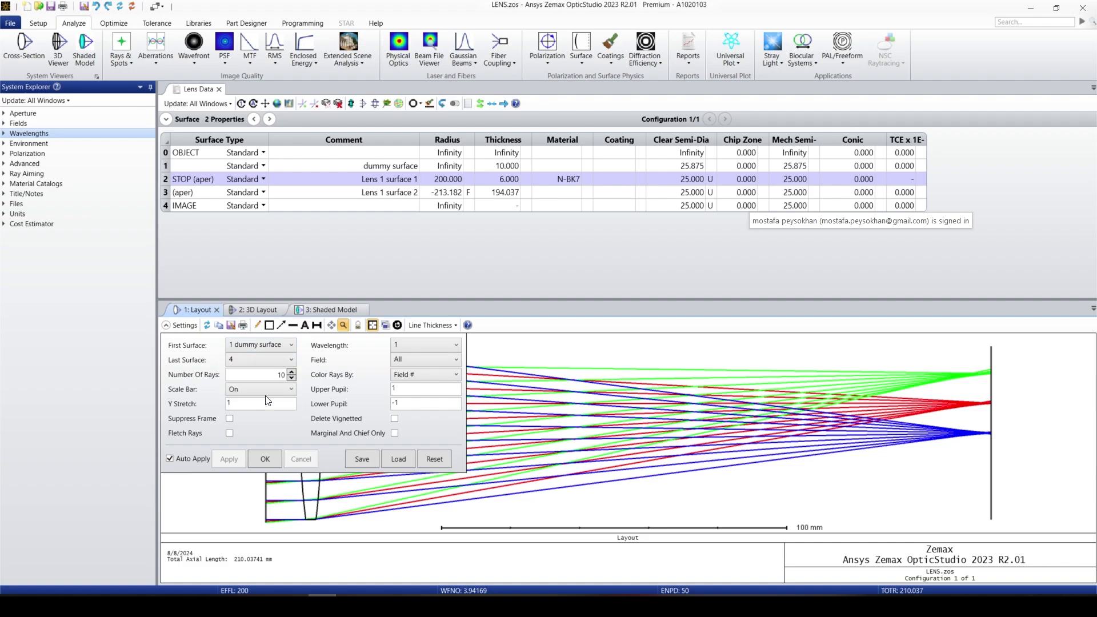
Try ending the layout at 2 Lens 1 surface 1 and 3 Lens 1 surface 2, and return Last Surface to 4
key(Up)
key(Up)
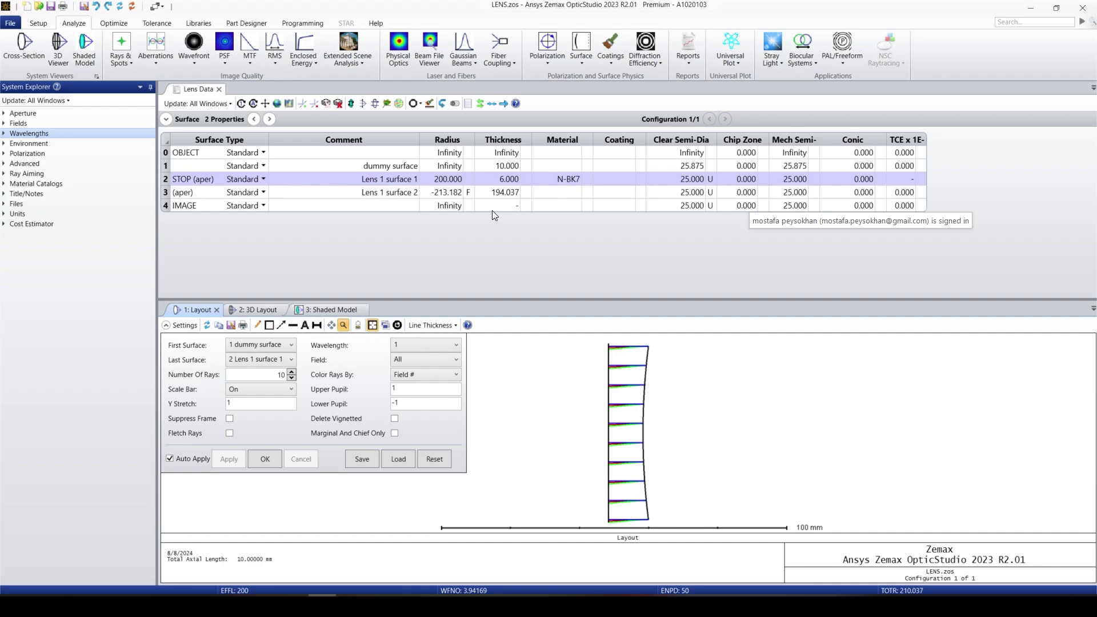
click(274, 359)
click(268, 401)
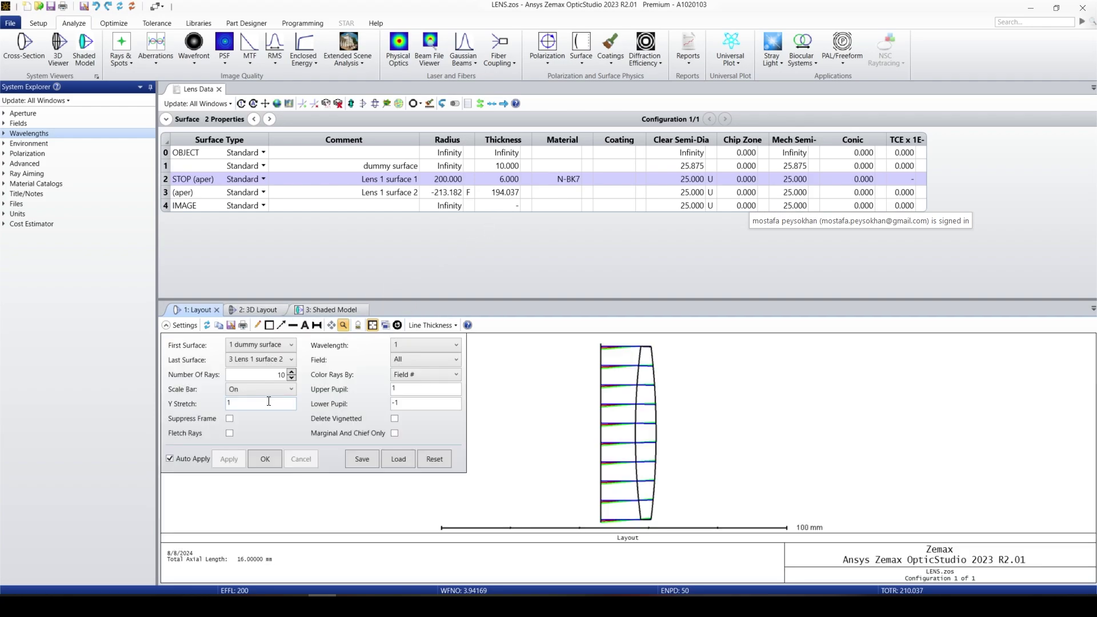
click(261, 359)
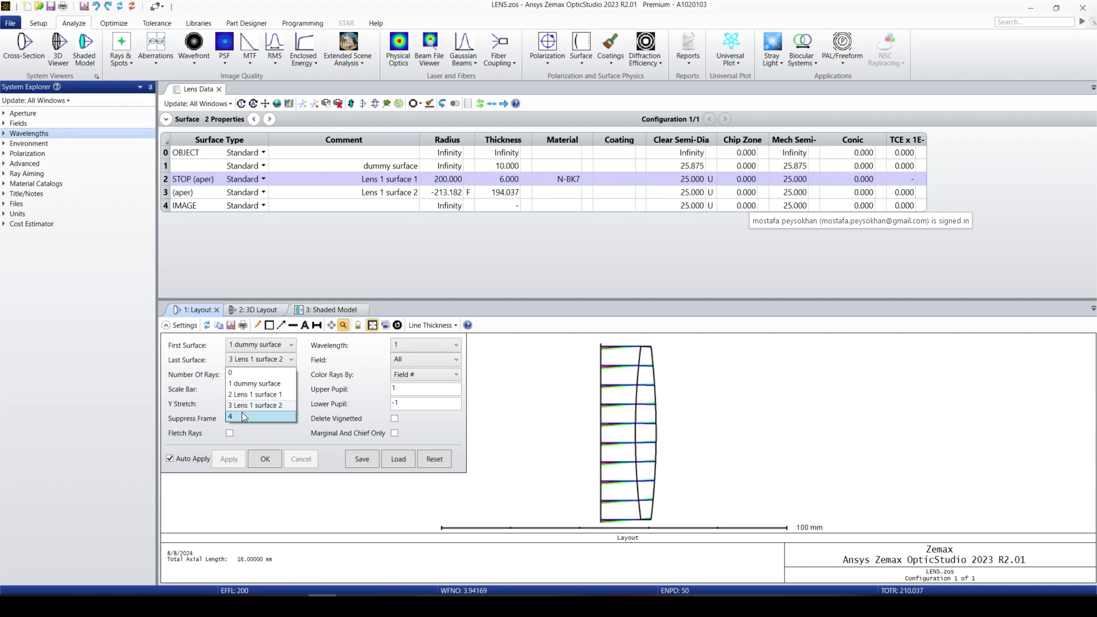
click(241, 412)
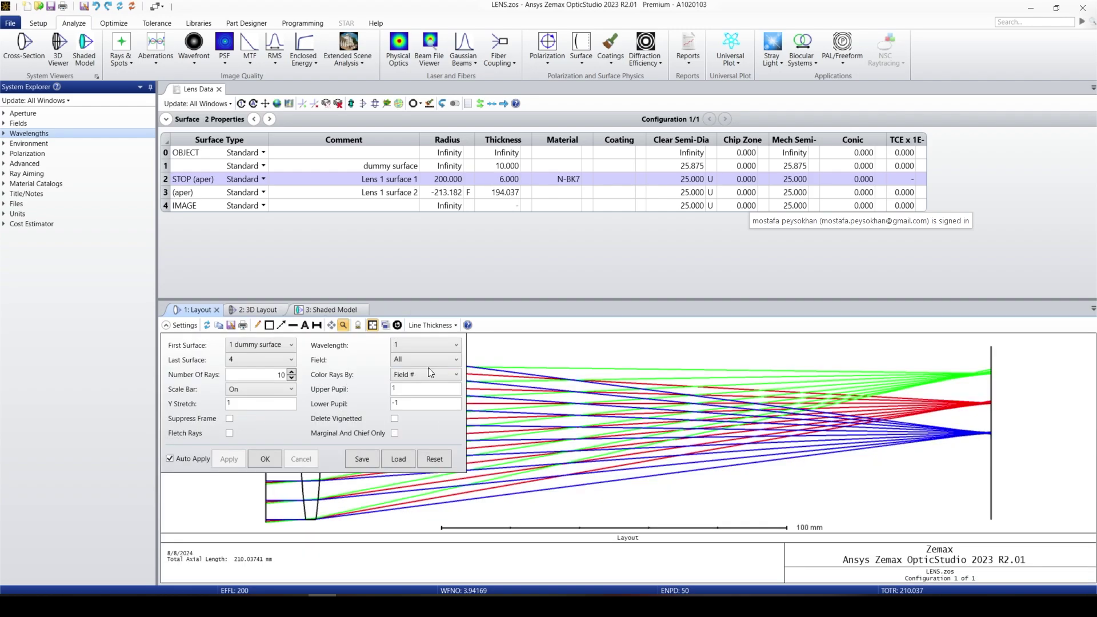
Try the cross-section layout with 50 rays and view the whole ray fan
double_click(271, 377)
text(50)
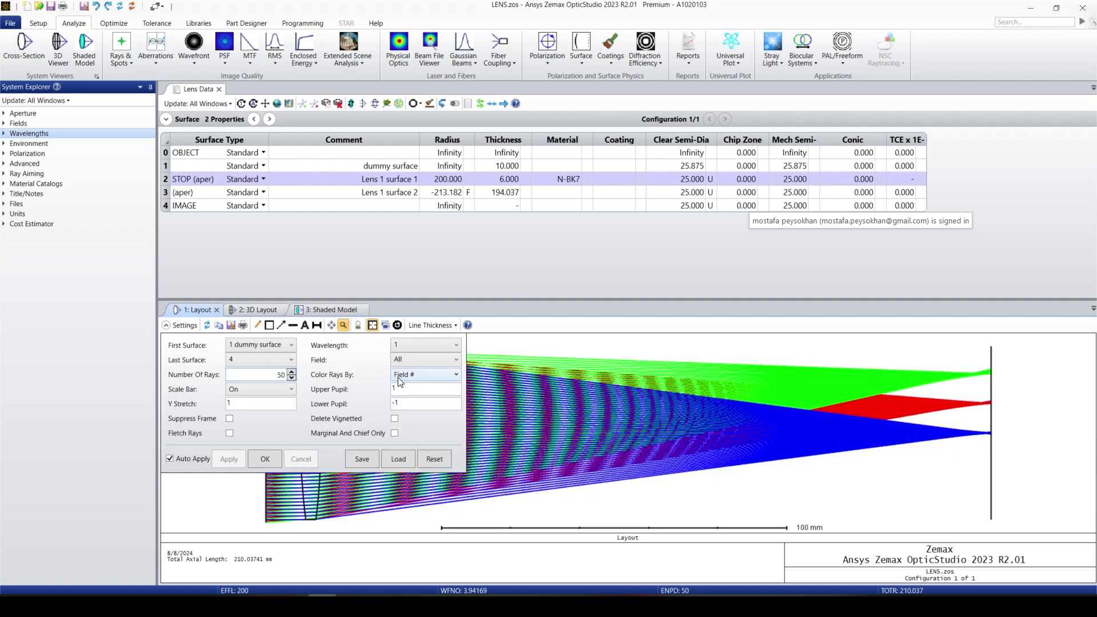
scroll(683, 384, down, 3)
scroll(611, 400, down, 1)
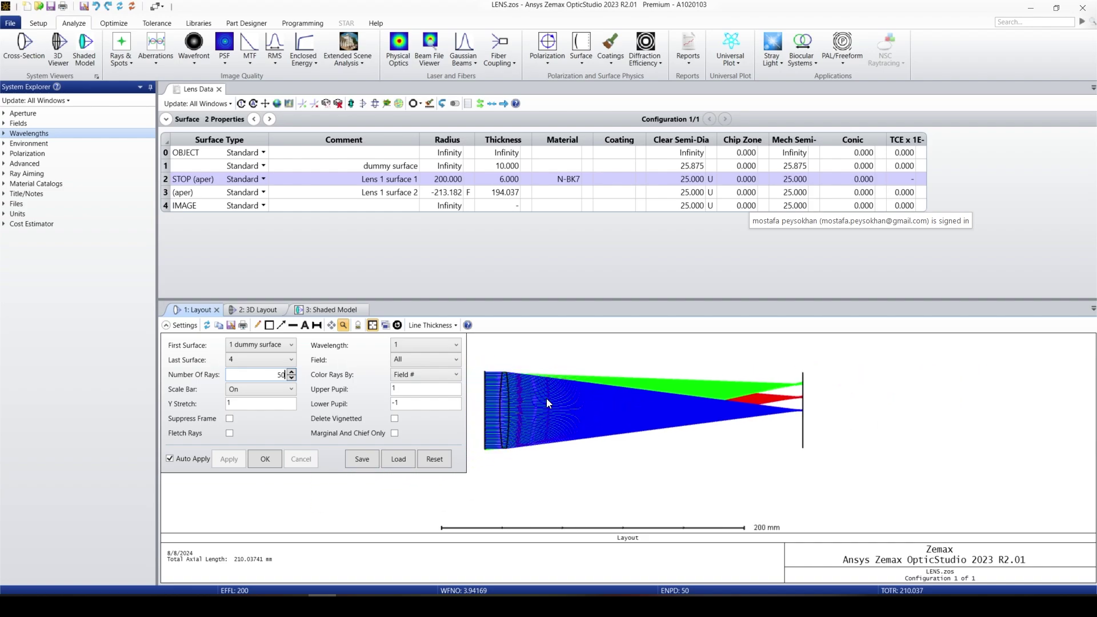
Try a single ray in the layout and settle on 5 for the number of rays
double_click(282, 374)
text(1)
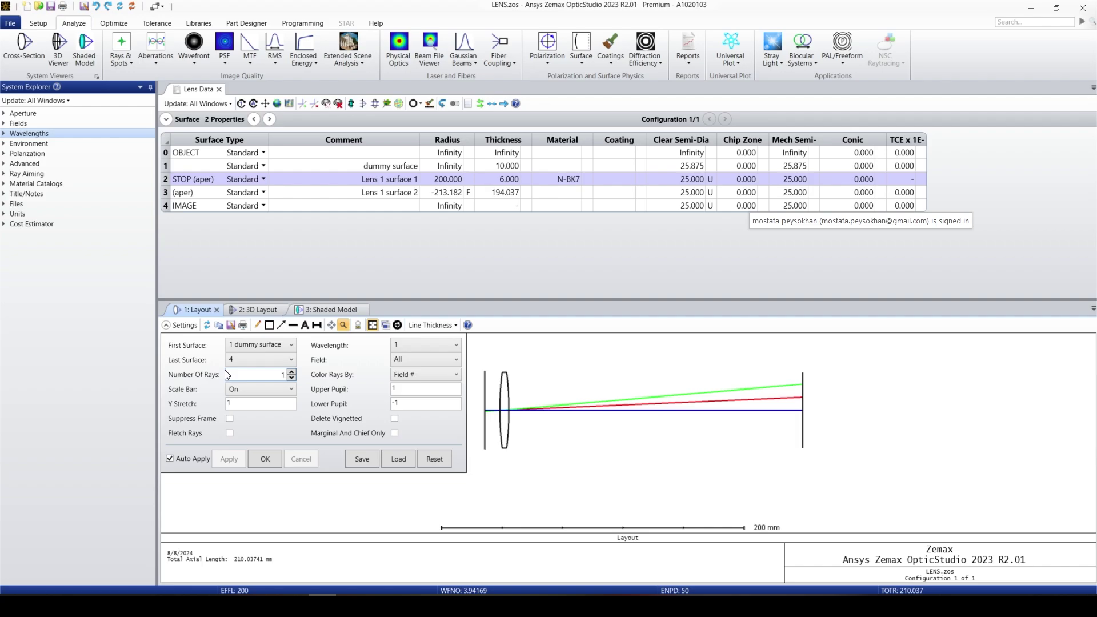
click(291, 378)
text(5)
Turn the layout's Scale Bar off and back on
click(271, 391)
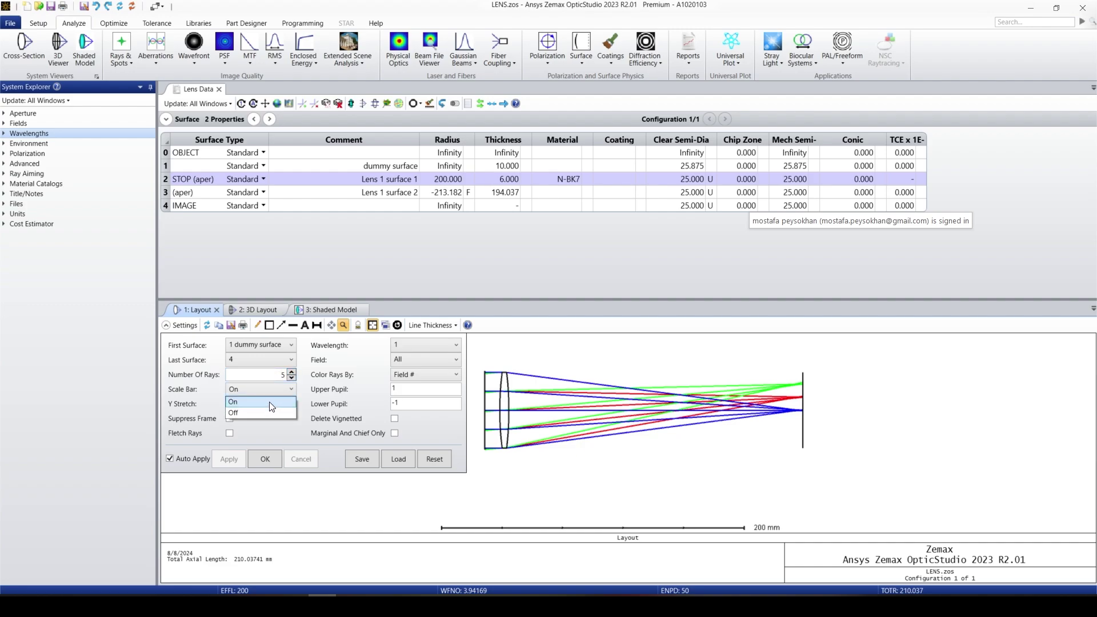
click(269, 402)
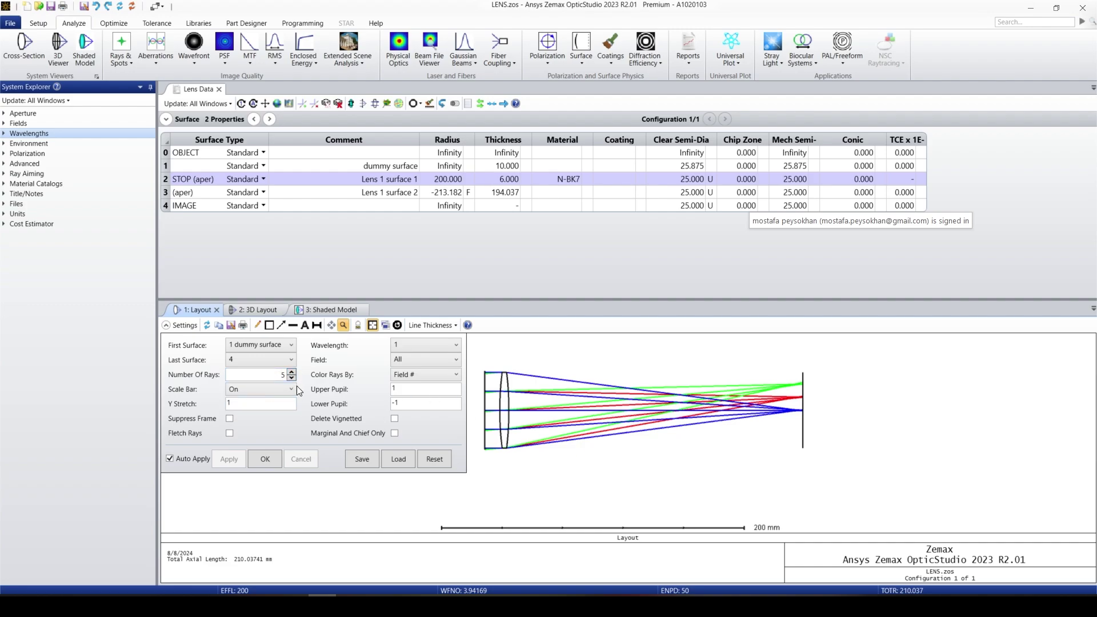
click(278, 386)
click(270, 413)
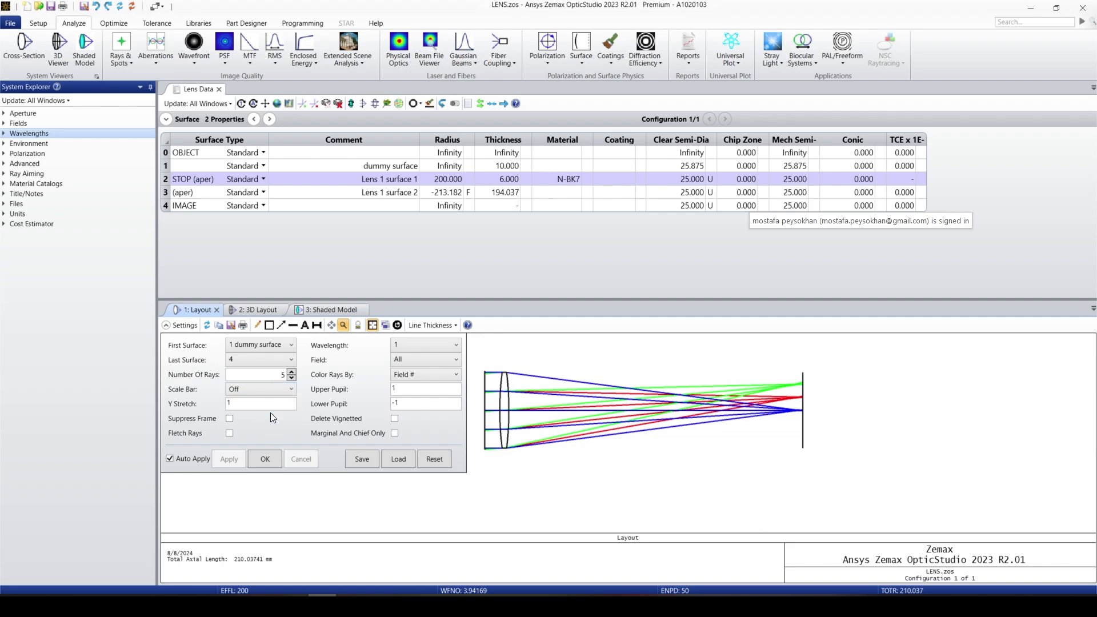
click(274, 390)
click(273, 402)
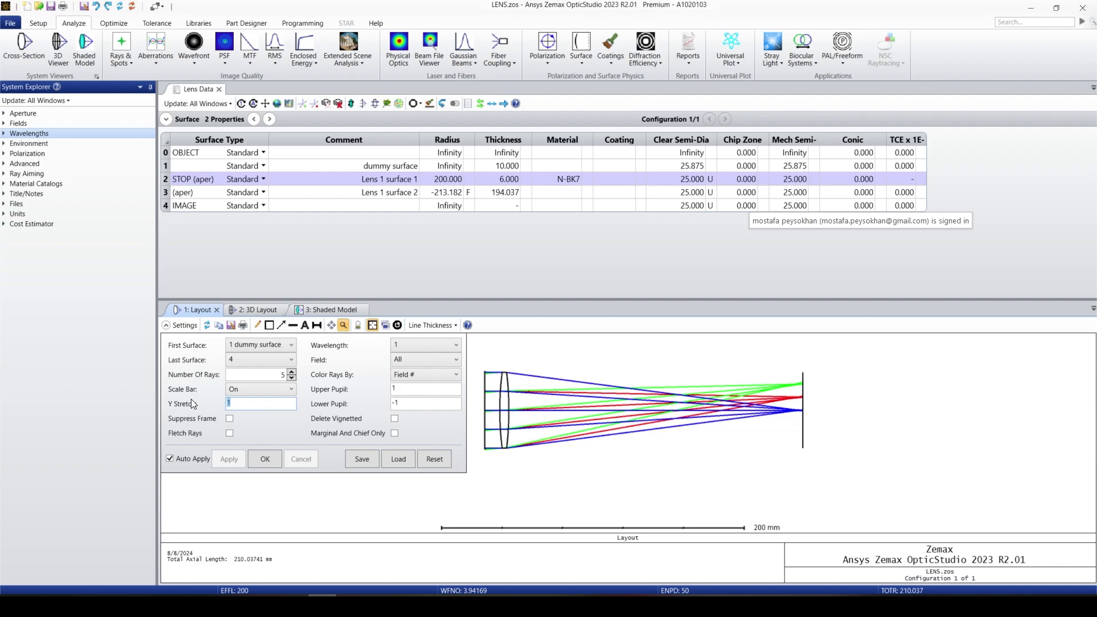
Try a Y Stretch of 20 in the cross-section layout, return it to 1 and reset the view
text(20)
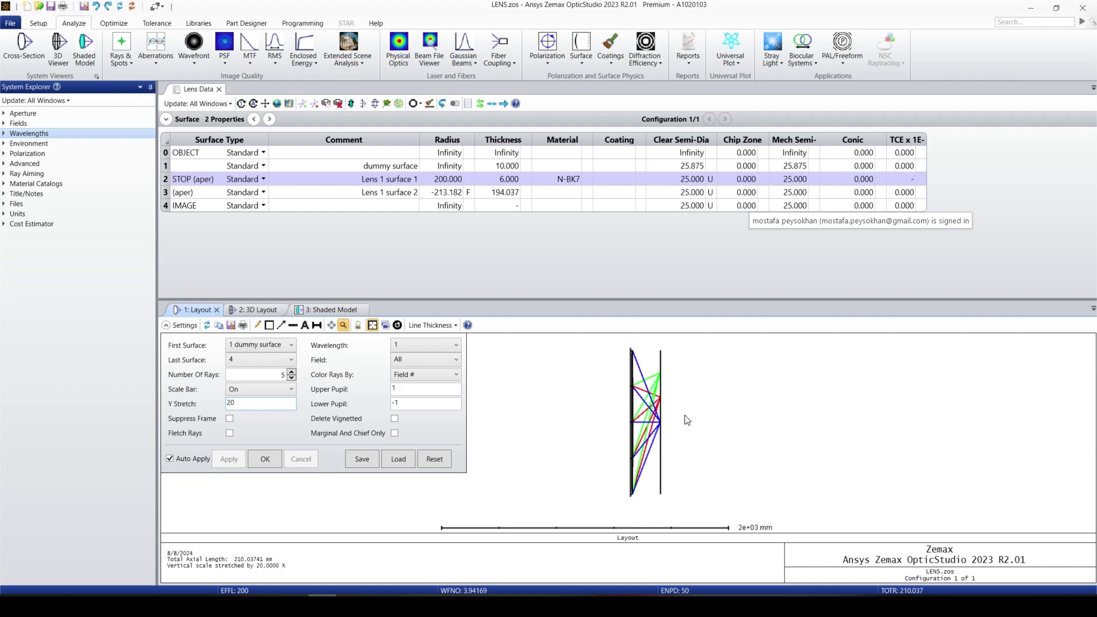
click(671, 400)
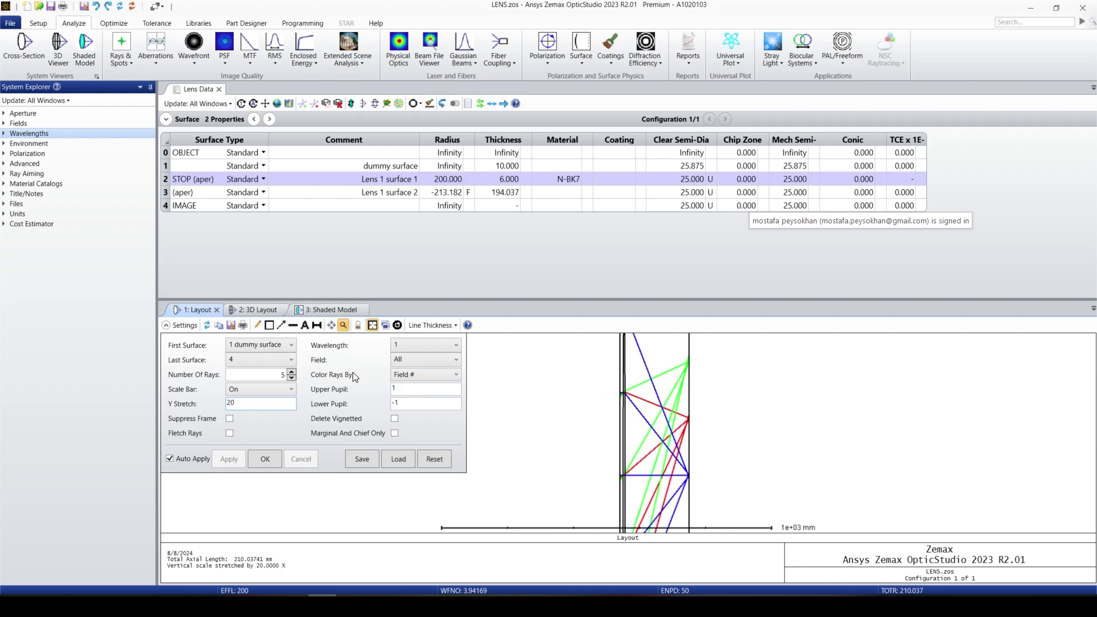
double_click(230, 404)
text(1)
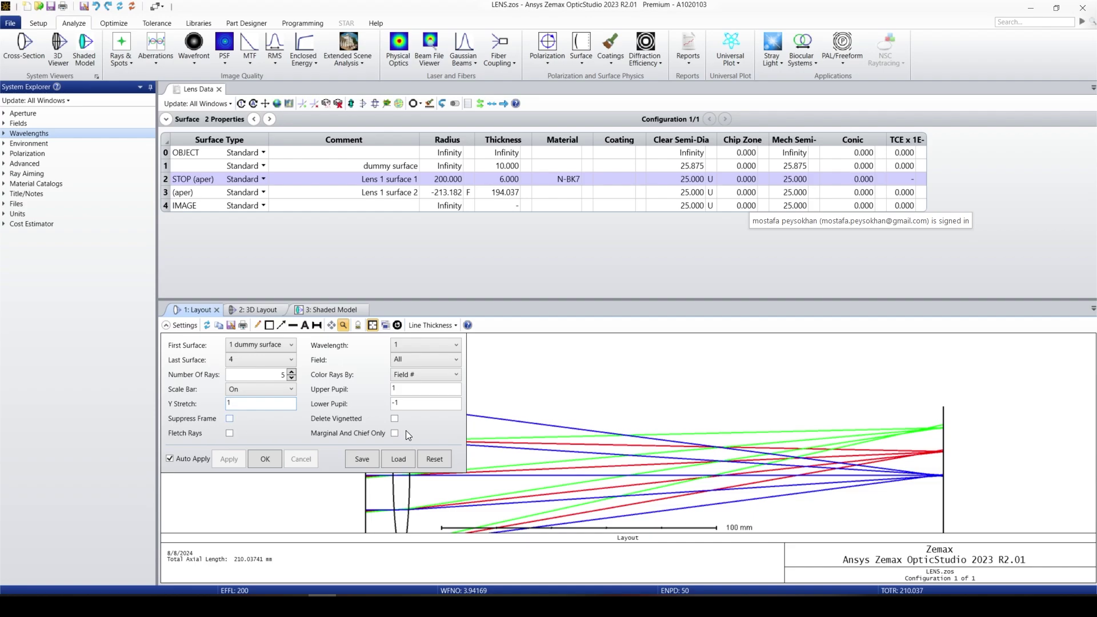
click(399, 325)
Toggle Suppress Frame on and off again for the cross-section layout
click(231, 419)
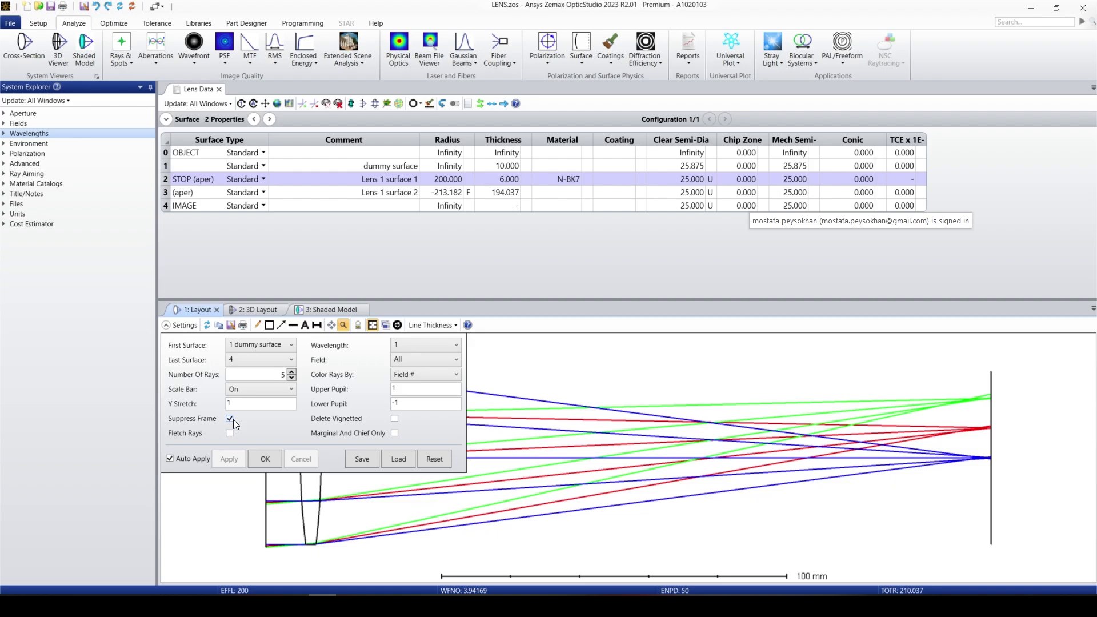
click(230, 418)
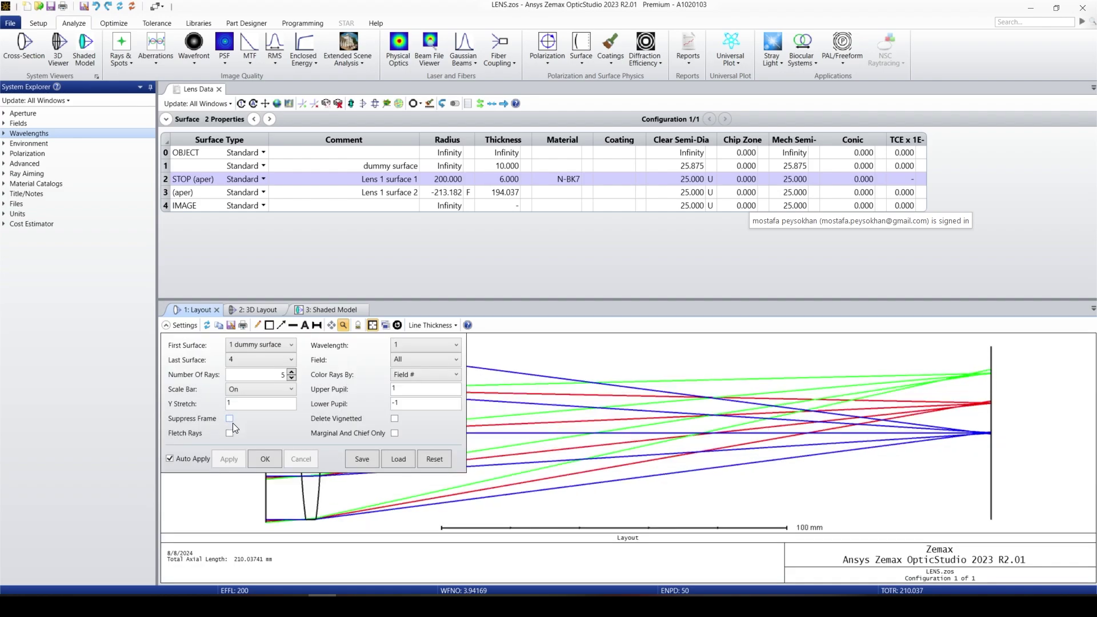
Turn Fletch Rays on and off again for the cross-section layout and close its settings
click(229, 433)
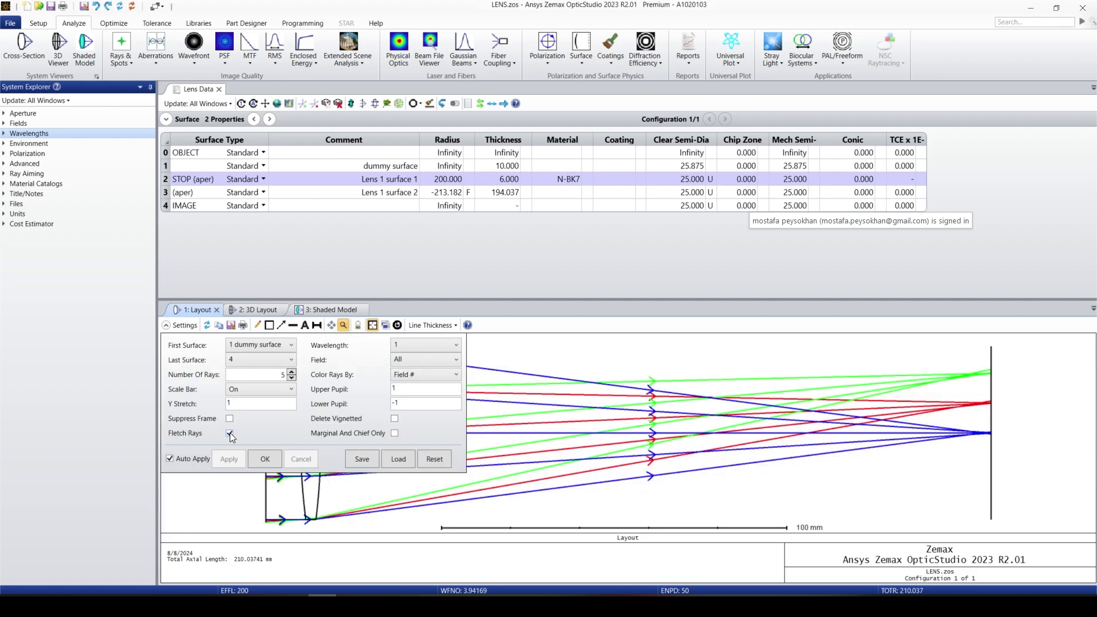
click(230, 433)
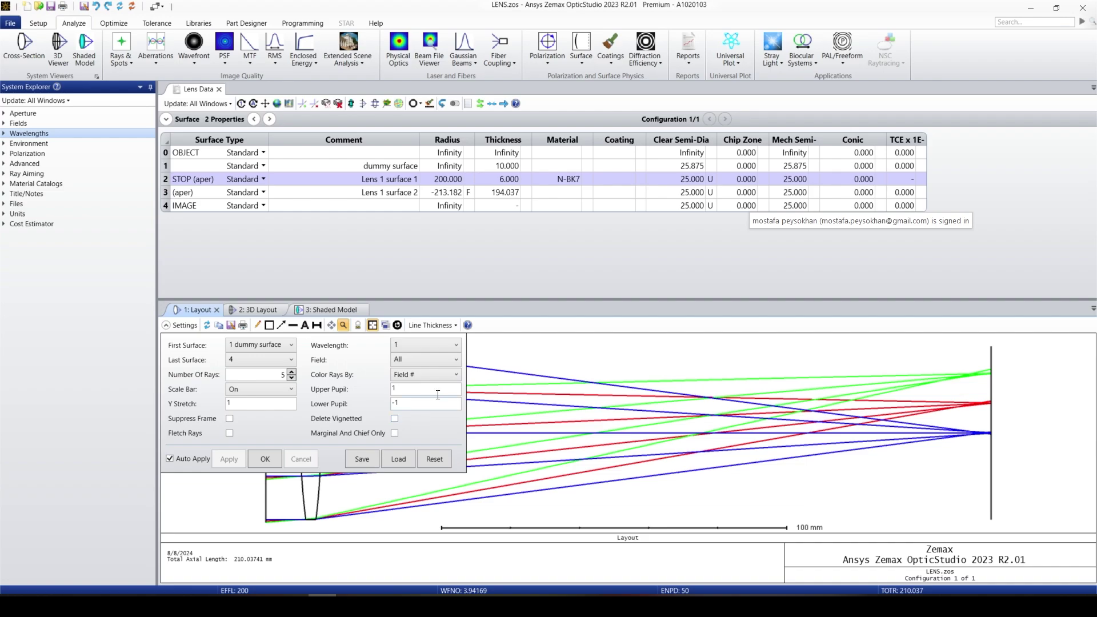
click(190, 326)
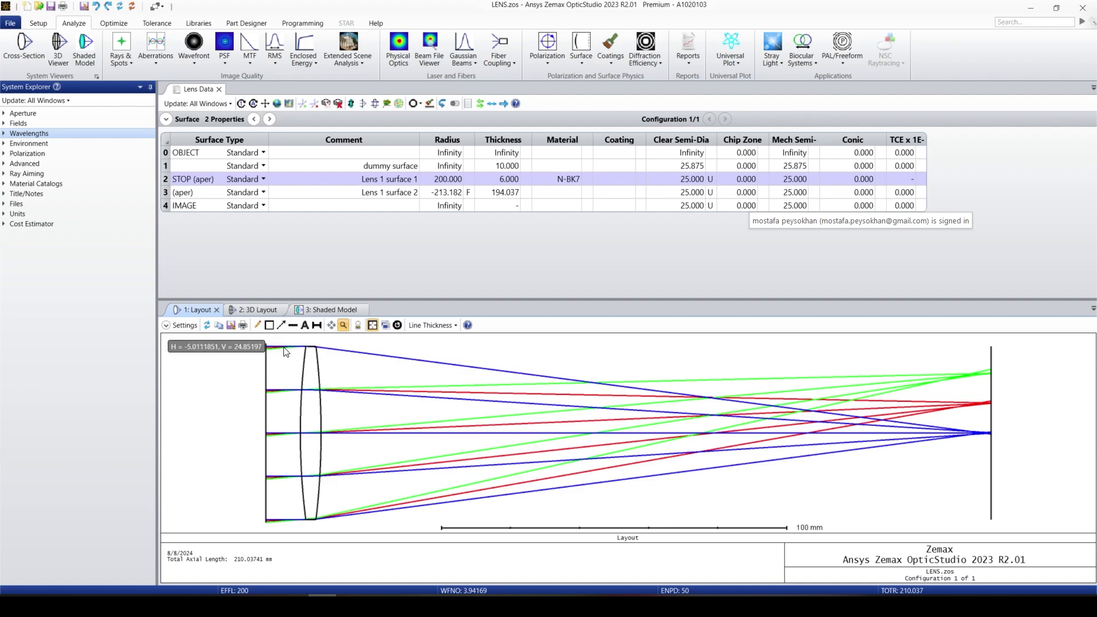
Turn Delete Vignetted on in the layout, inspect the rays at the lens's upper edge, and turn the option off again
scroll(308, 353, up, 5)
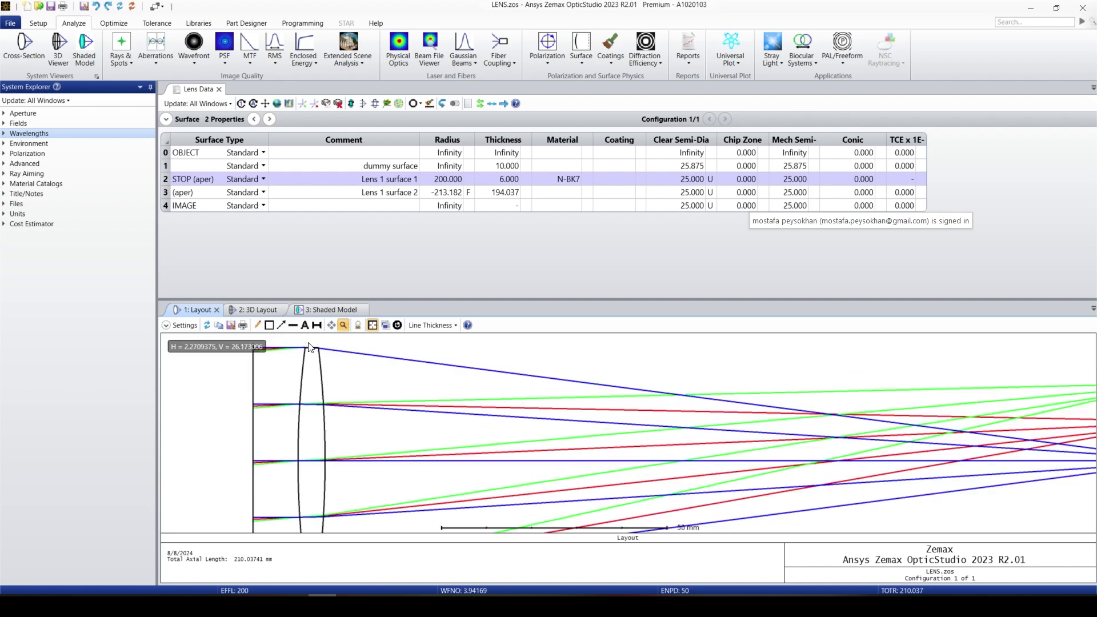
scroll(304, 358, up, 1)
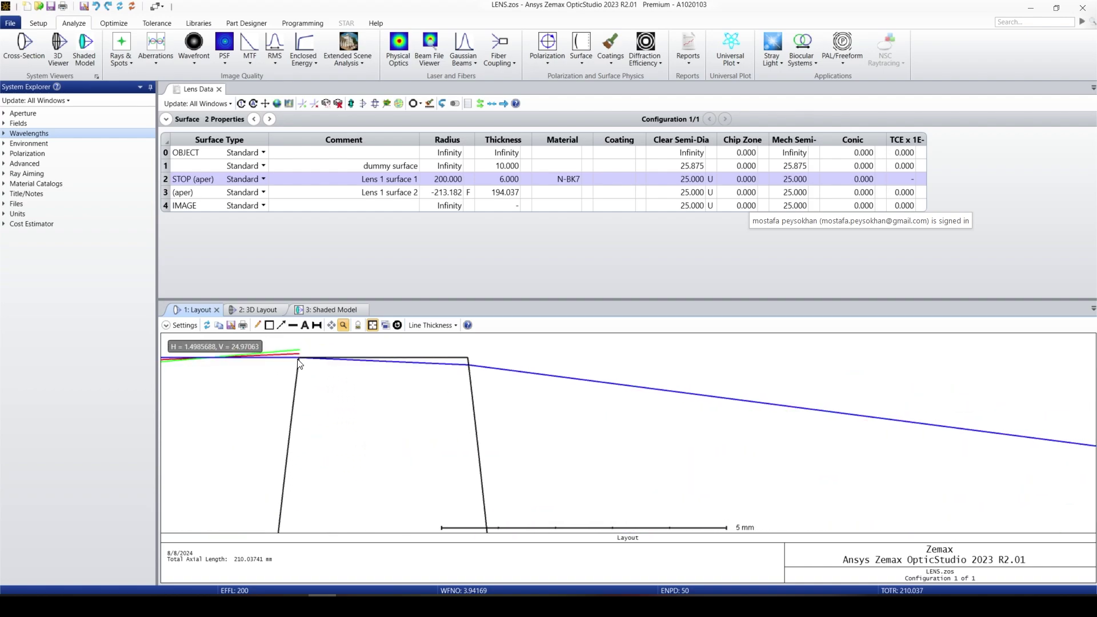
scroll(318, 351, down, 3)
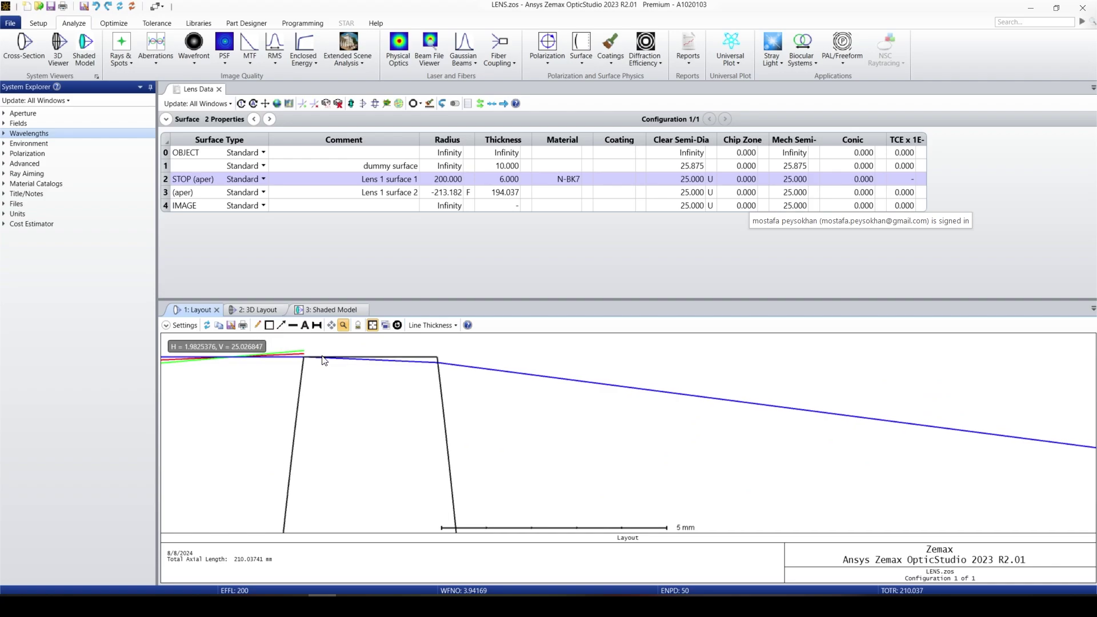
scroll(303, 376, down, 1)
scroll(302, 377, down, 2)
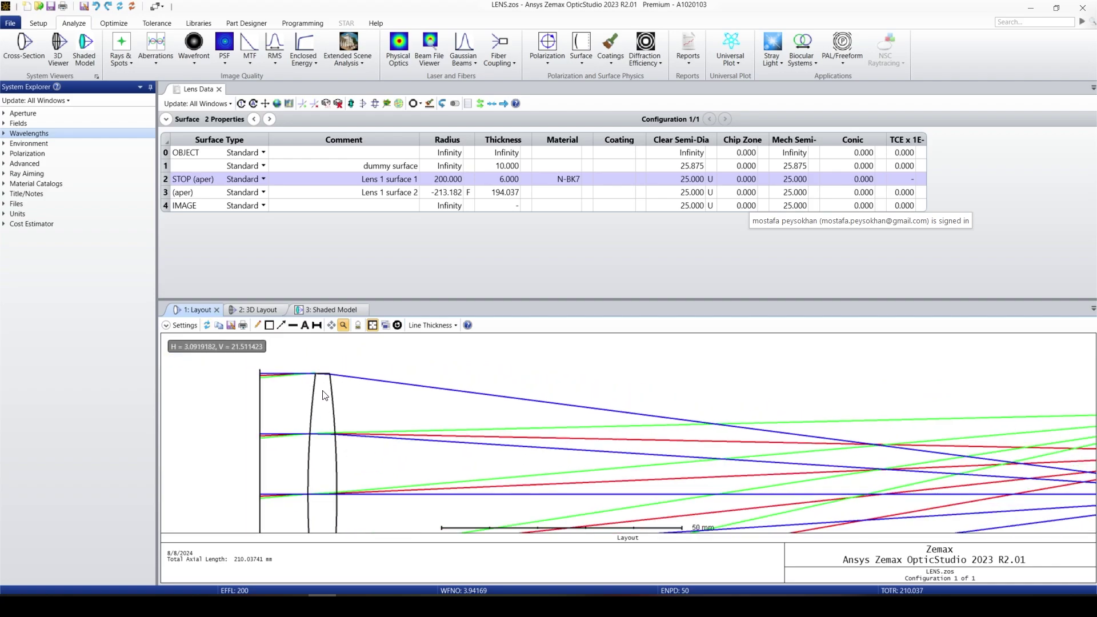
click(174, 325)
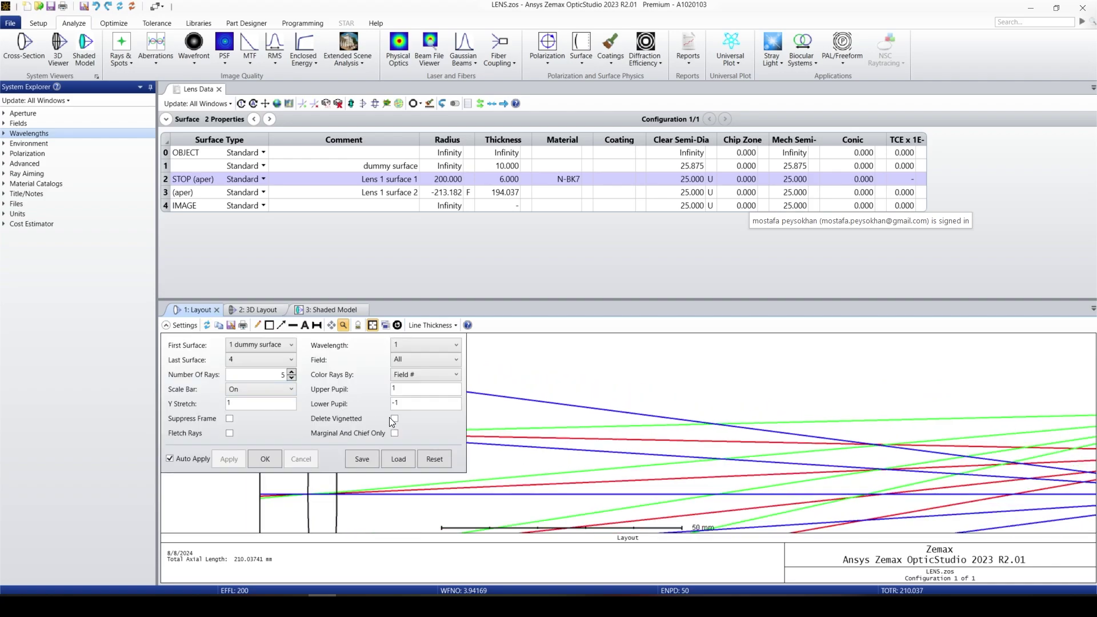
click(266, 458)
drag(300, 359, 349, 418)
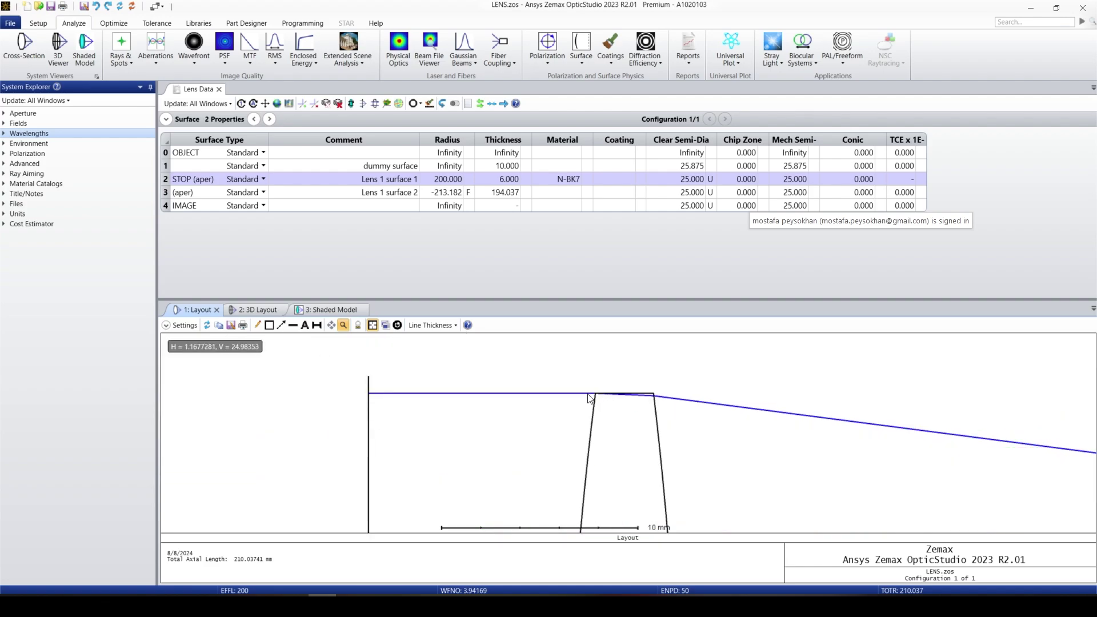
drag(575, 370, 629, 443)
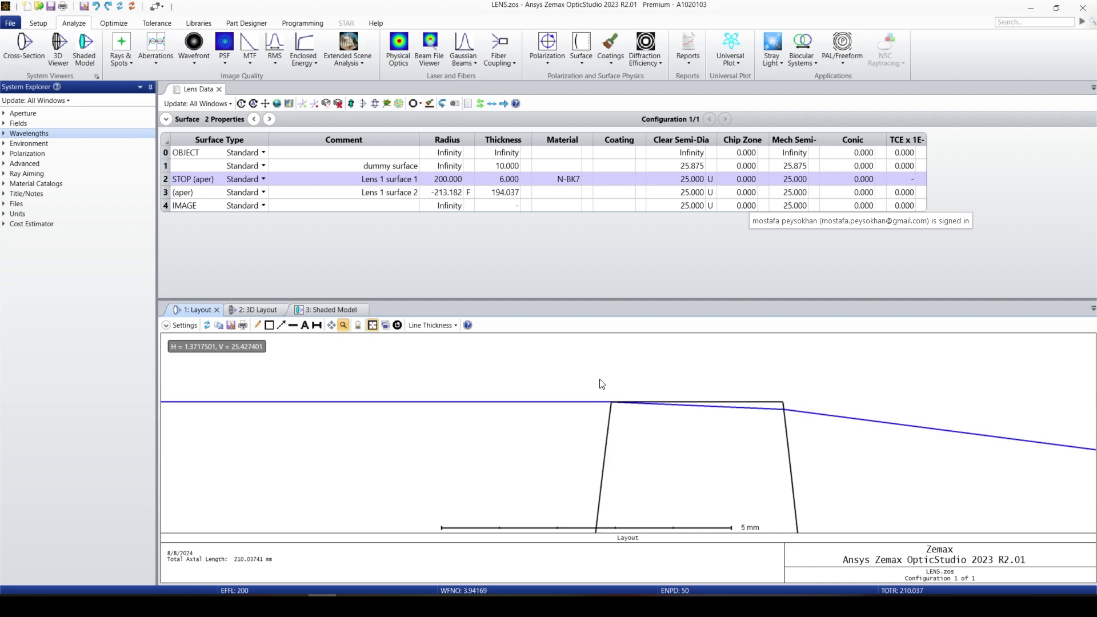
click(182, 325)
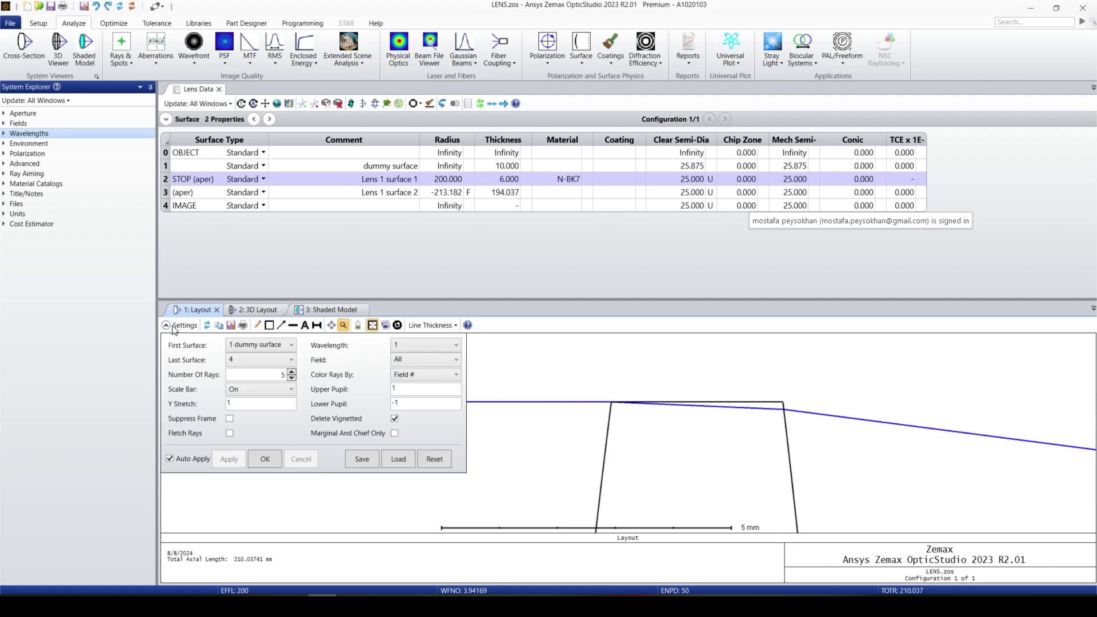
click(394, 418)
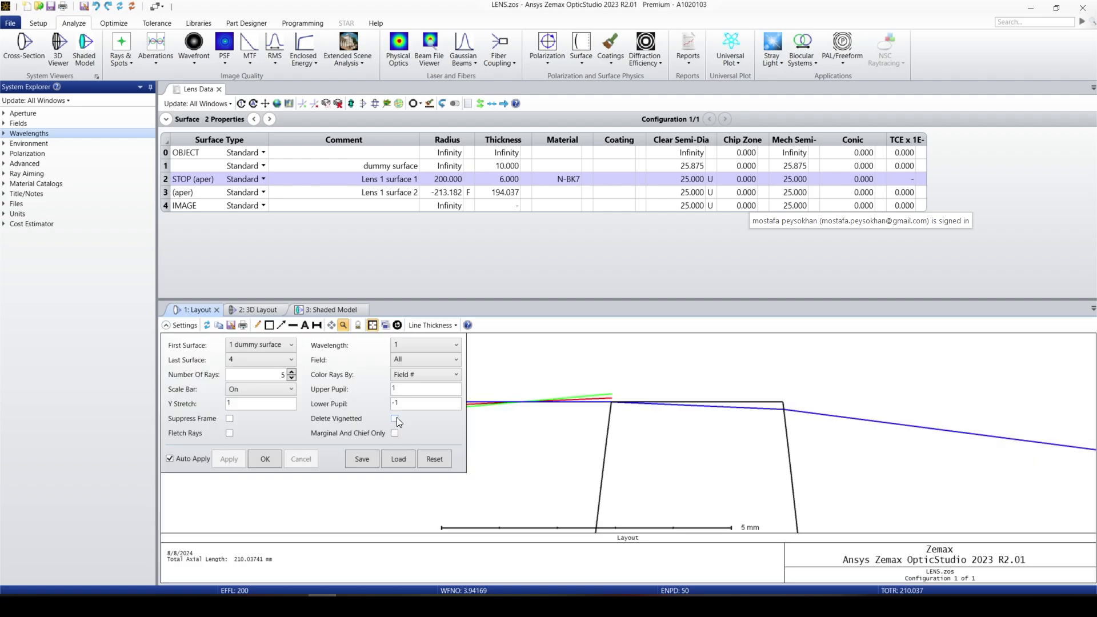
Reset the layout view and toggle Marginal And Chief Only on and off again
scroll(996, 483, up, 4)
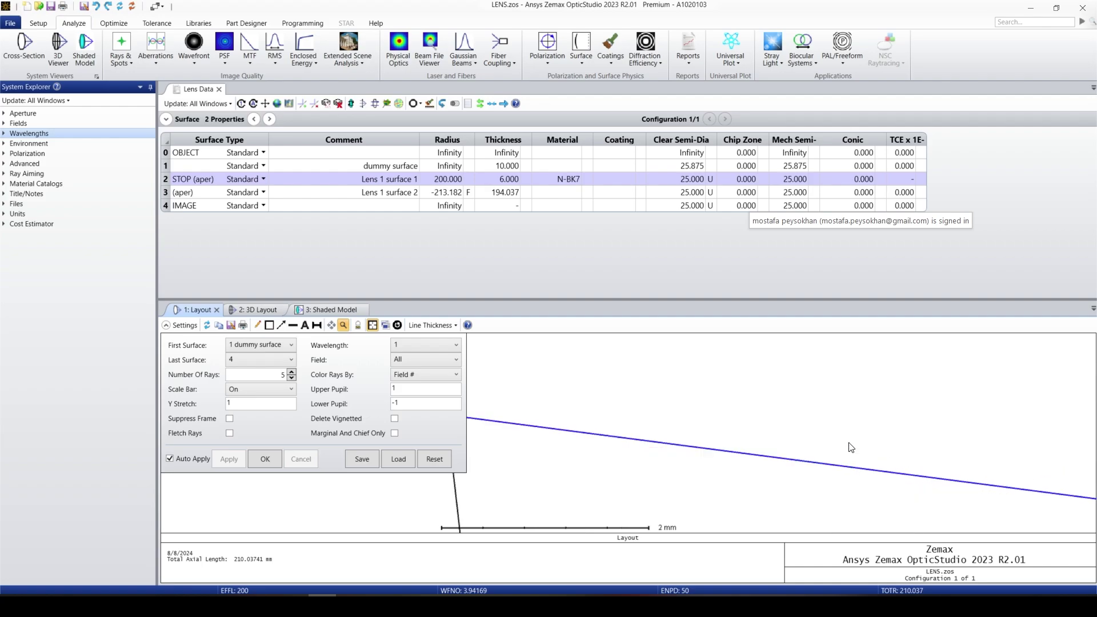
scroll(847, 457, up, 2)
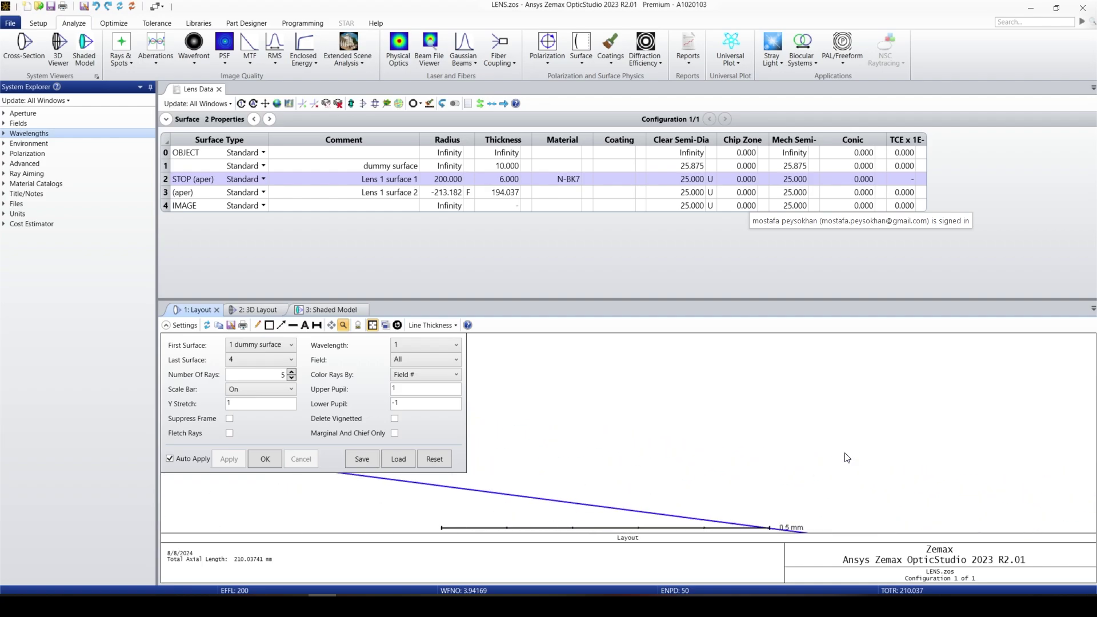
click(393, 325)
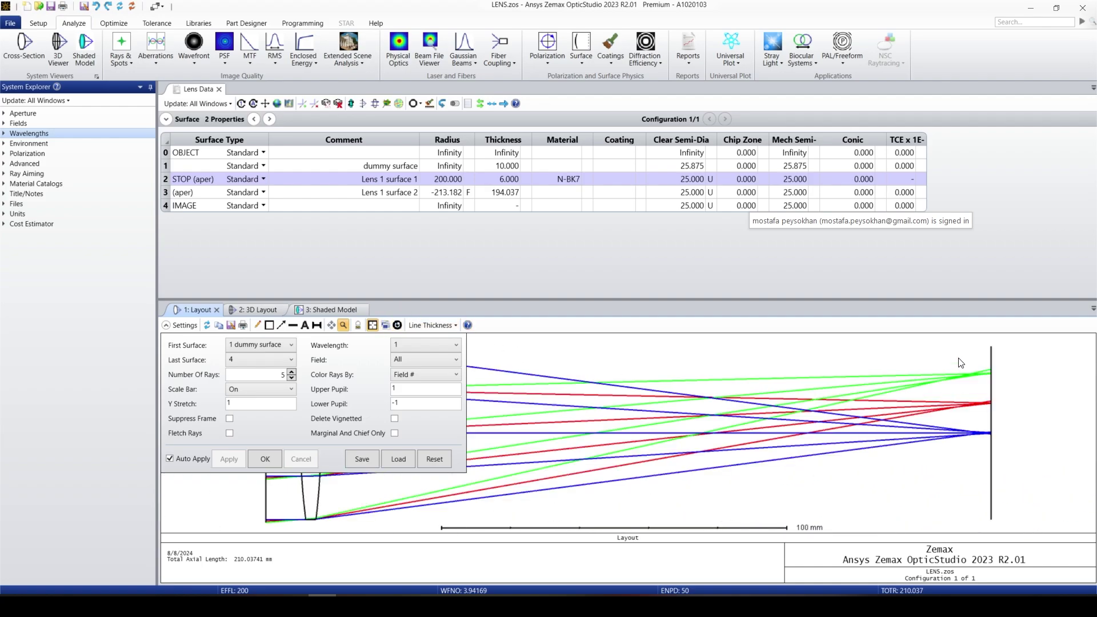
drag(956, 356, 1030, 493)
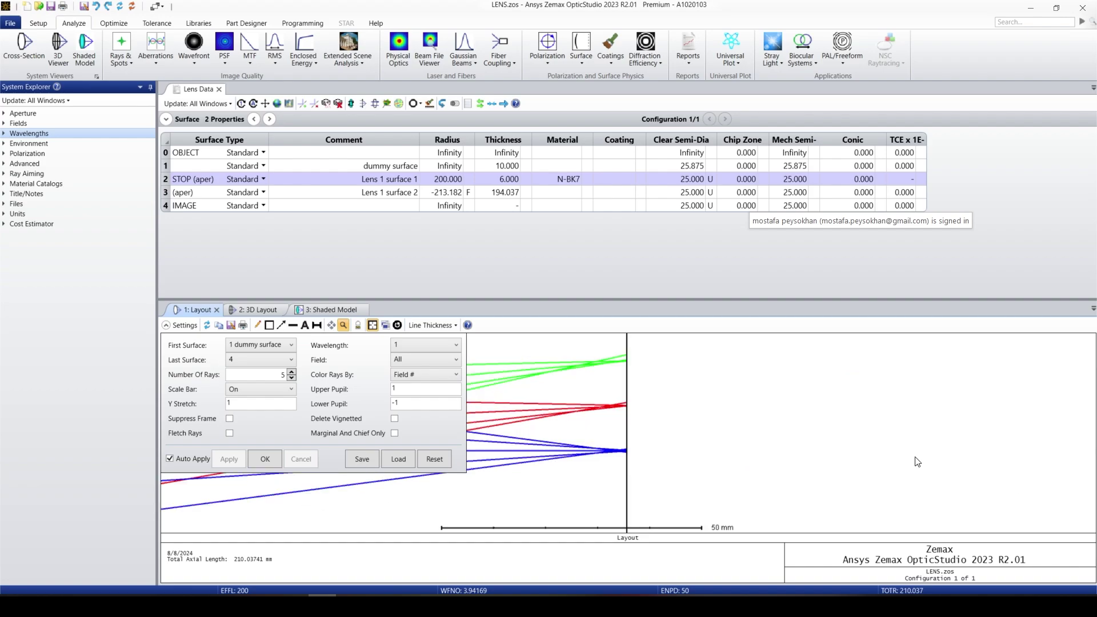
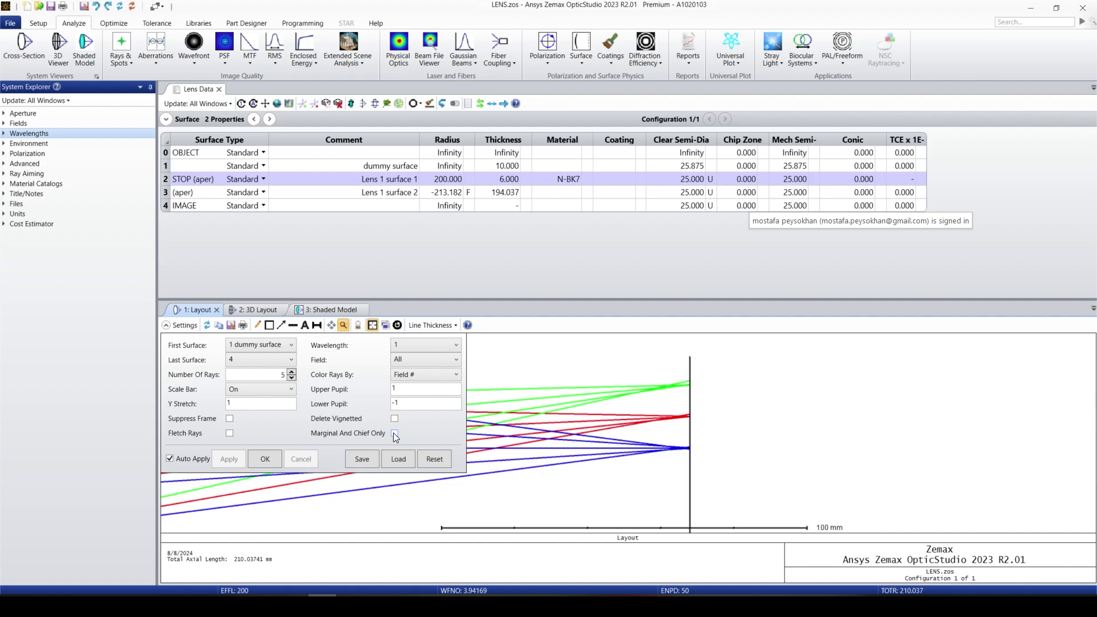
click(394, 434)
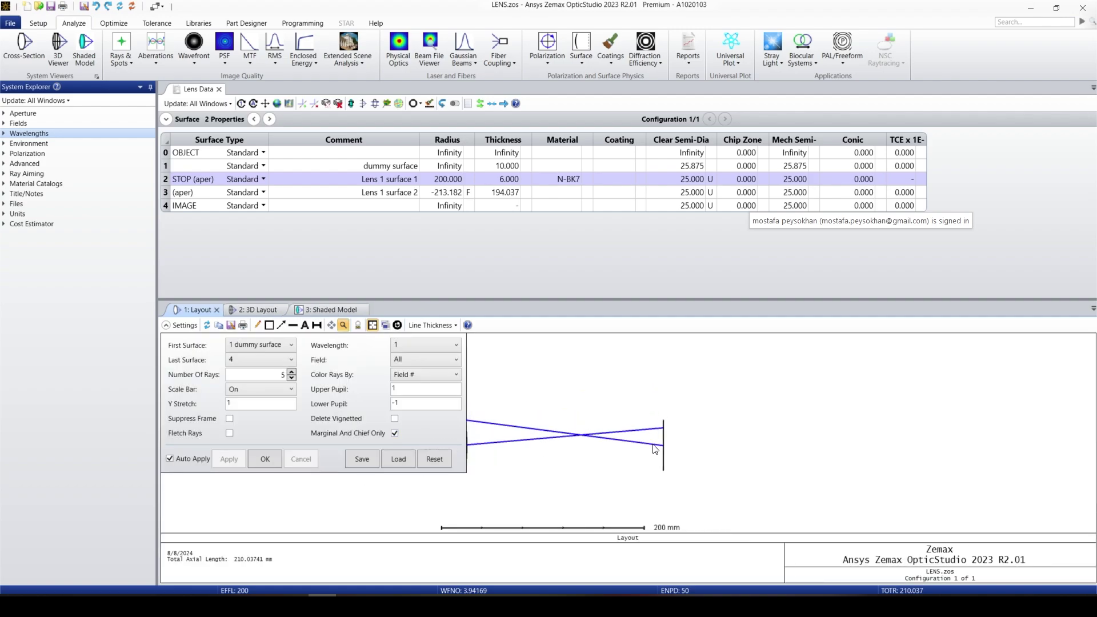
click(394, 433)
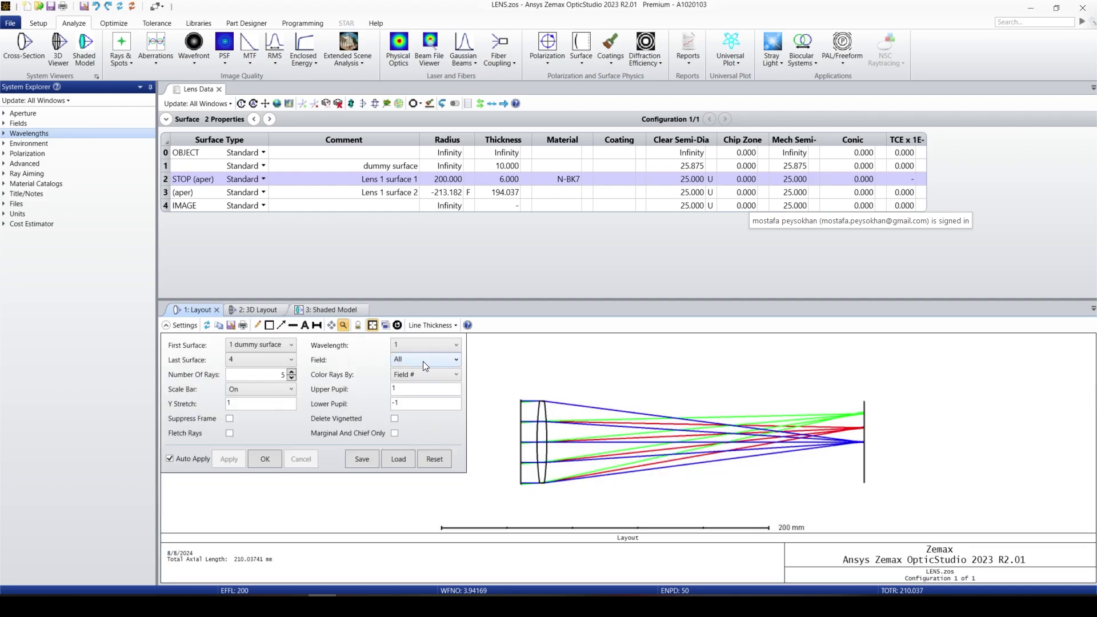
Keep the layout's Wavelength at 1, set Field to 1 - On-axis Field, and inspect the focus at the image plane
click(432, 341)
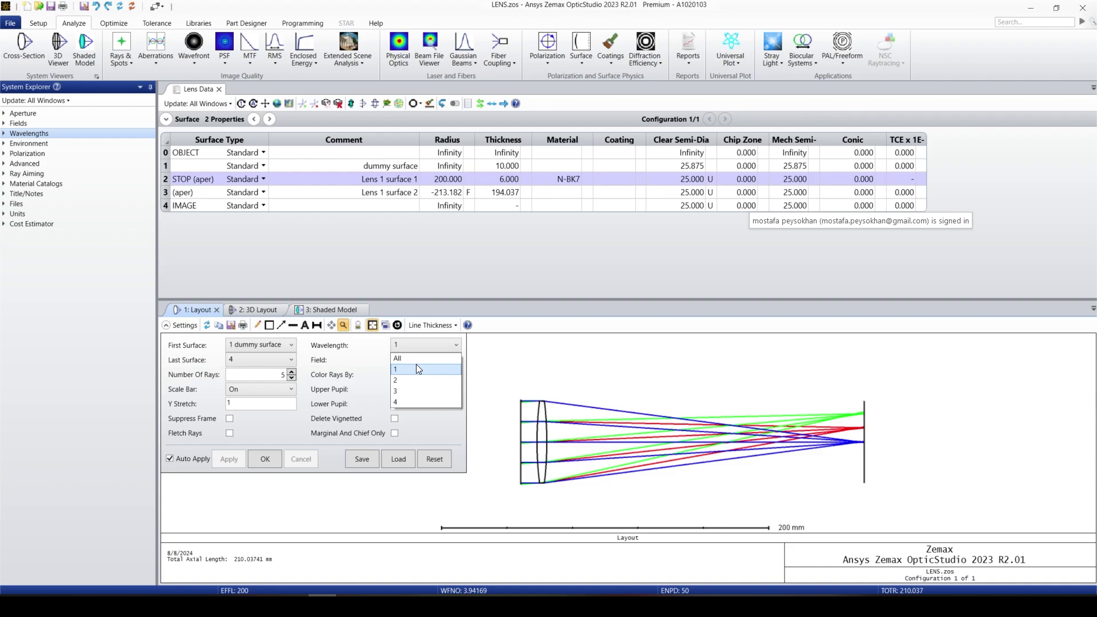
click(416, 368)
click(416, 363)
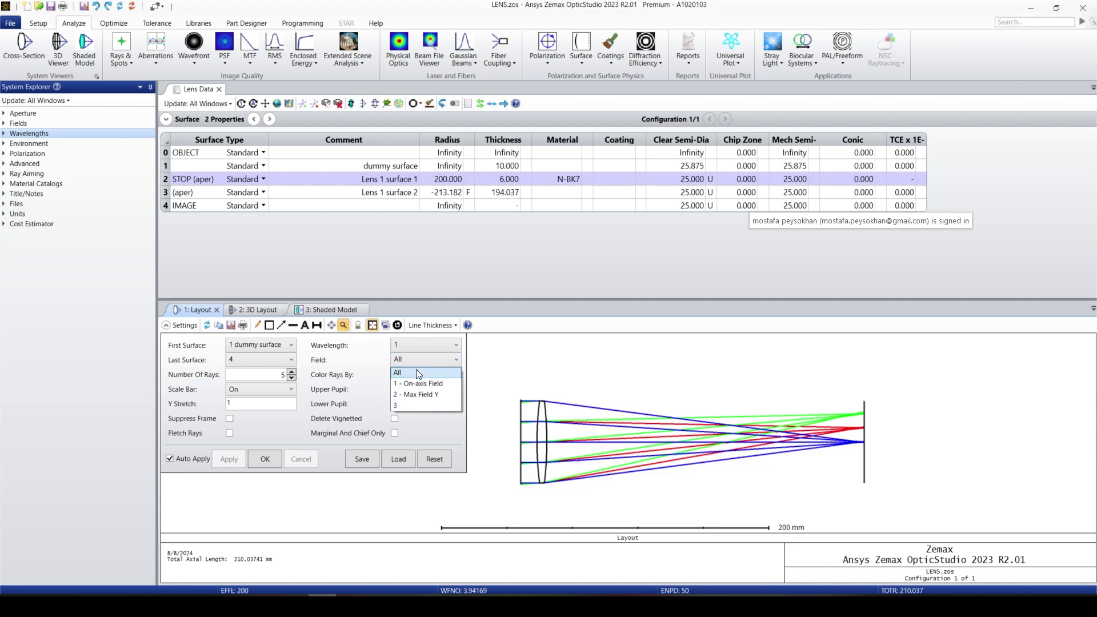
click(403, 358)
click(404, 358)
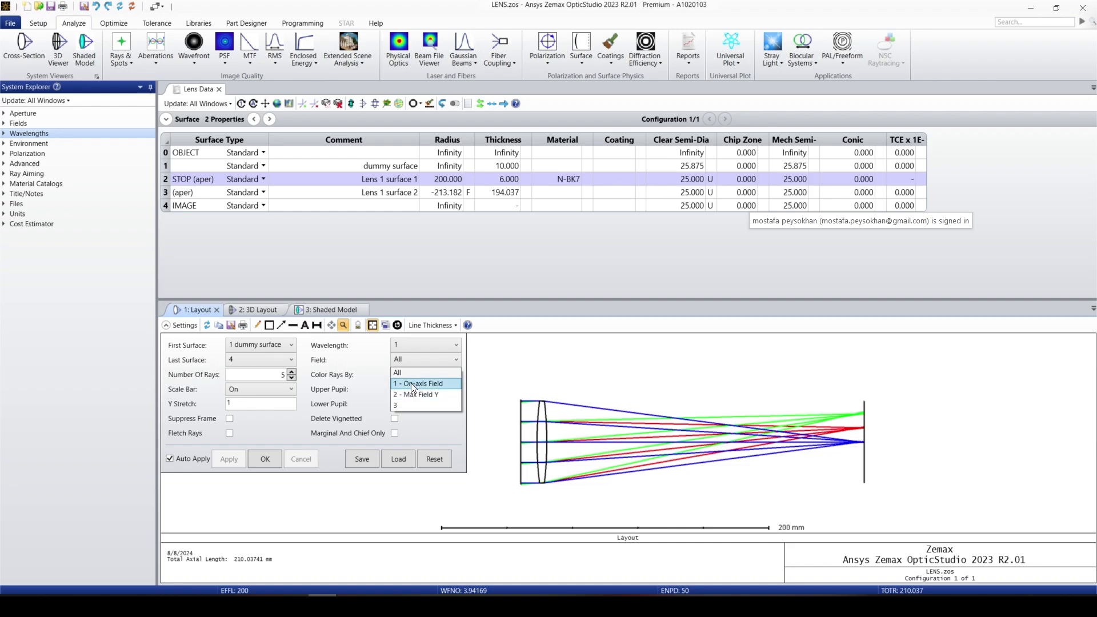
click(412, 384)
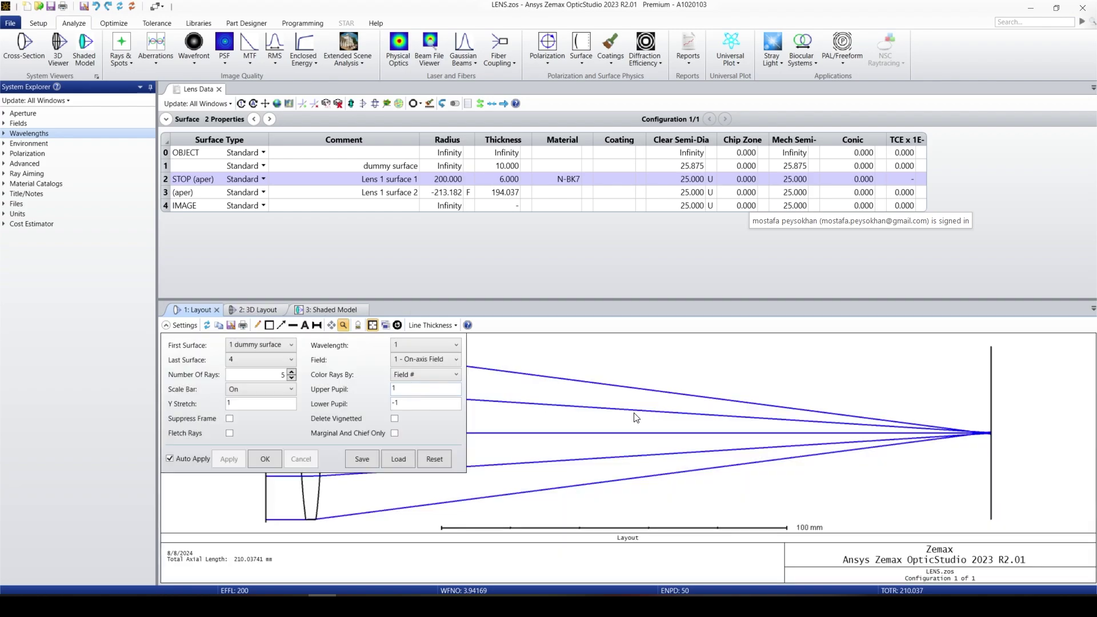
drag(968, 408, 1012, 465)
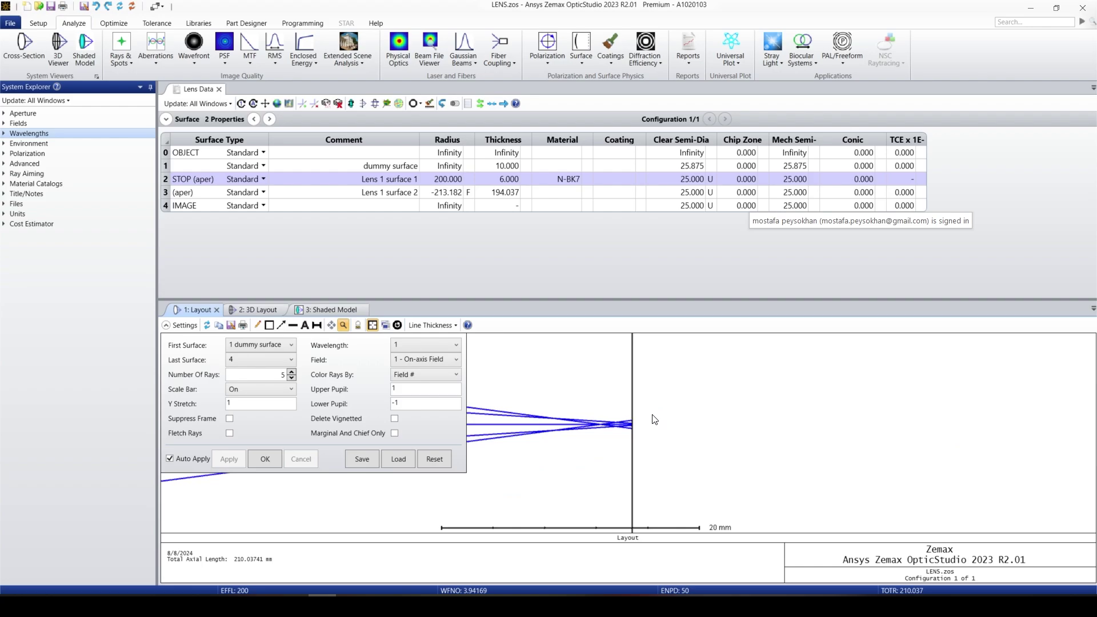
Set the layout's Wavelength to All and examine how the rays separate at the lens's lower rear edge
click(416, 345)
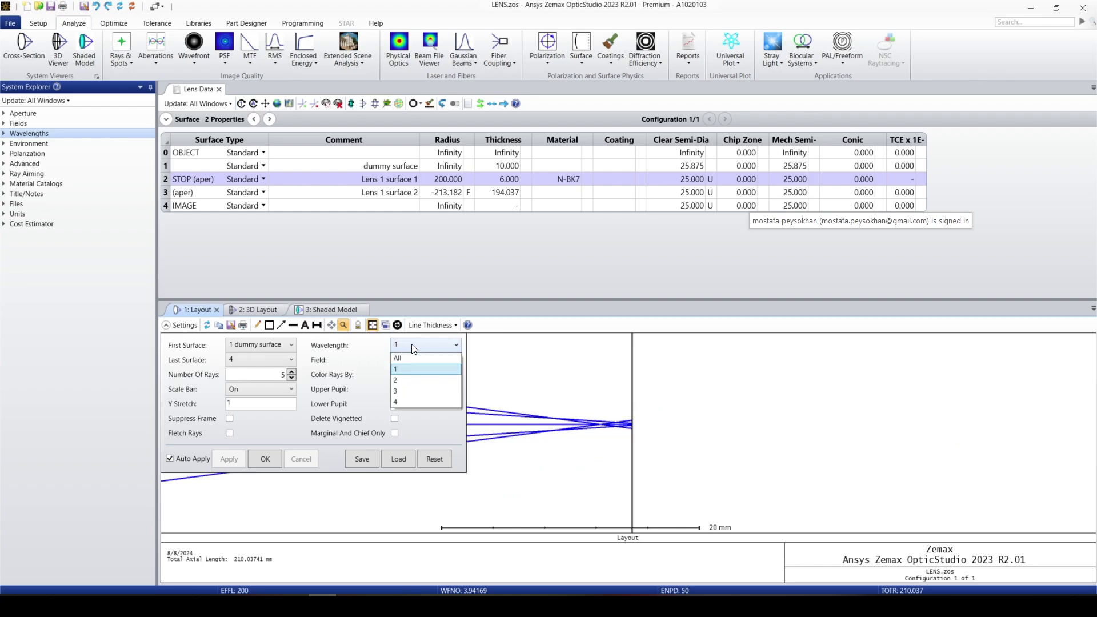
click(409, 358)
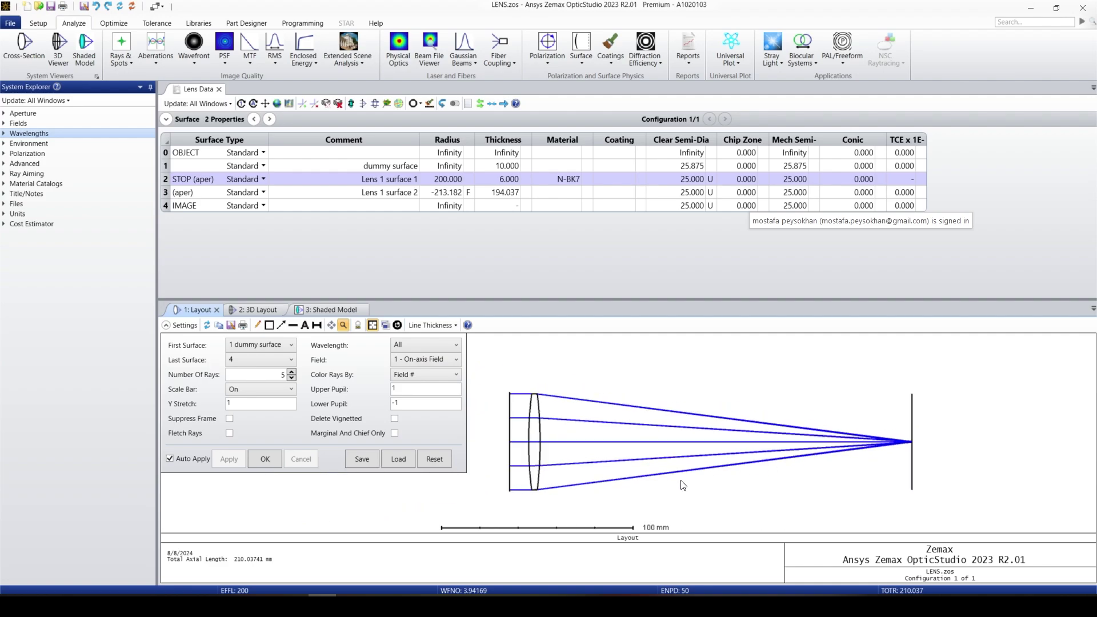
drag(683, 485, 493, 484)
click(563, 506)
drag(598, 436, 659, 474)
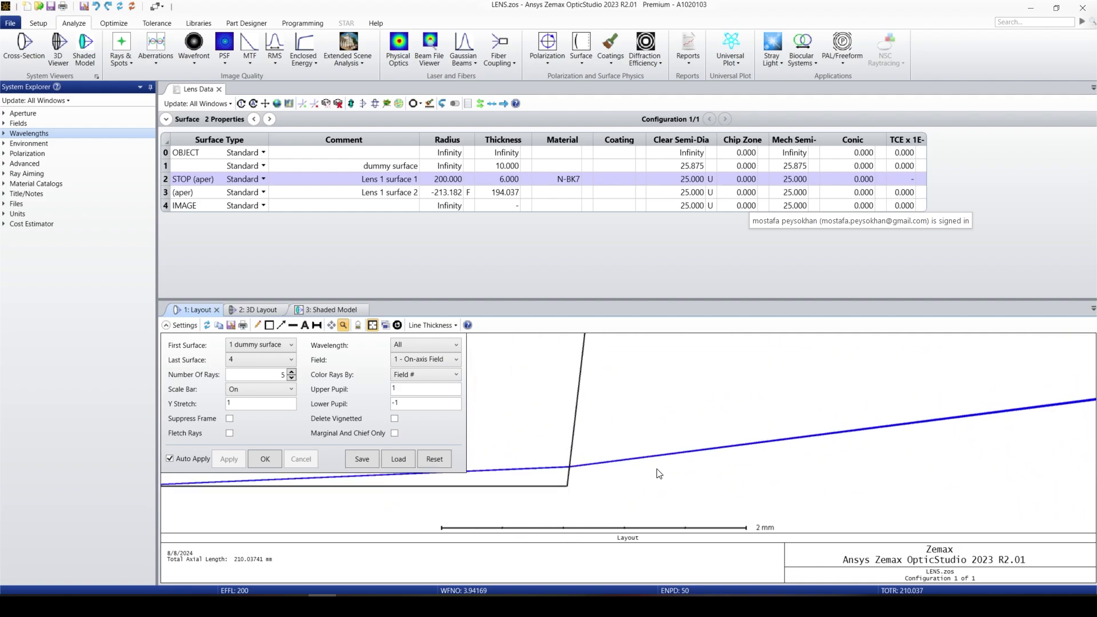
drag(538, 436, 641, 500)
drag(570, 406, 679, 492)
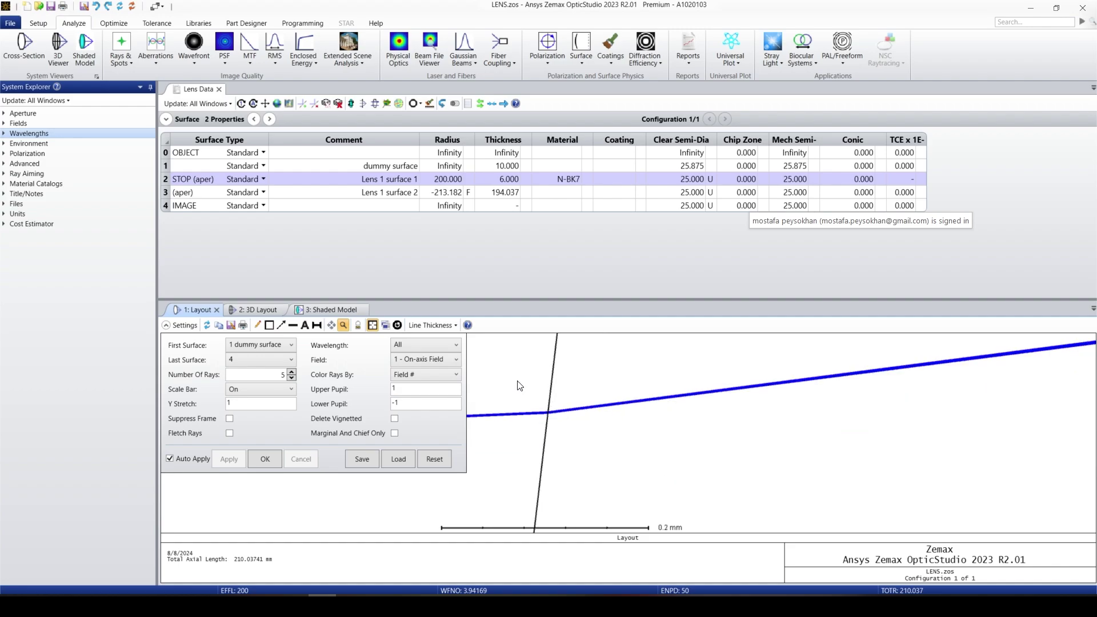
drag(517, 380, 622, 464)
drag(544, 376, 634, 469)
drag(556, 355, 638, 437)
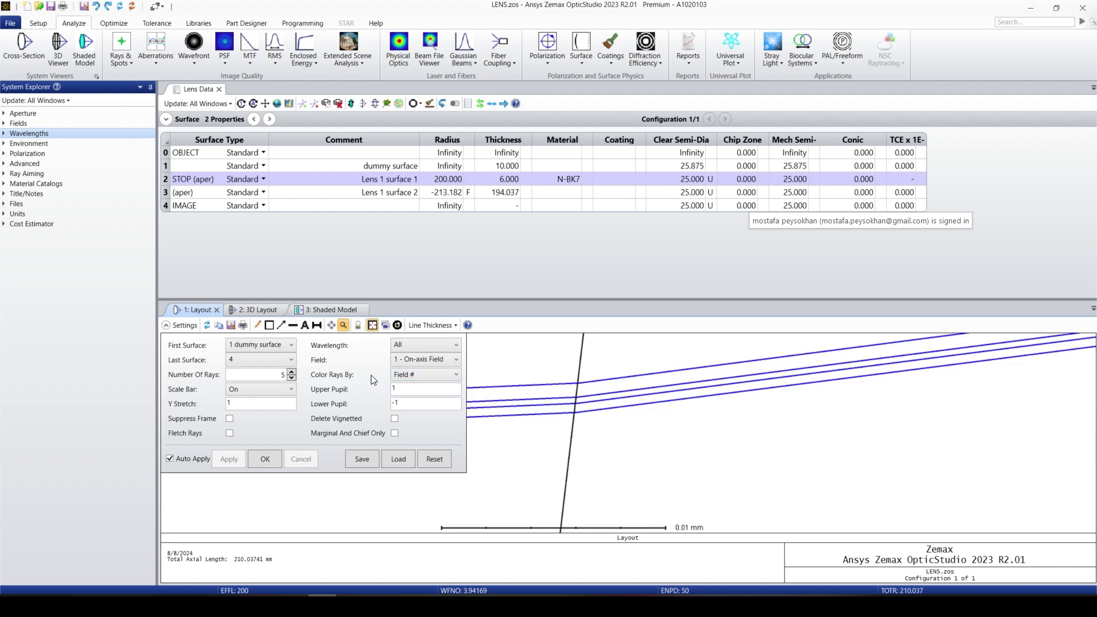
Try colouring the layout's rays by Wavelength, inspect them at the lens edge, and return Color Rays By to Field #
click(413, 373)
click(420, 408)
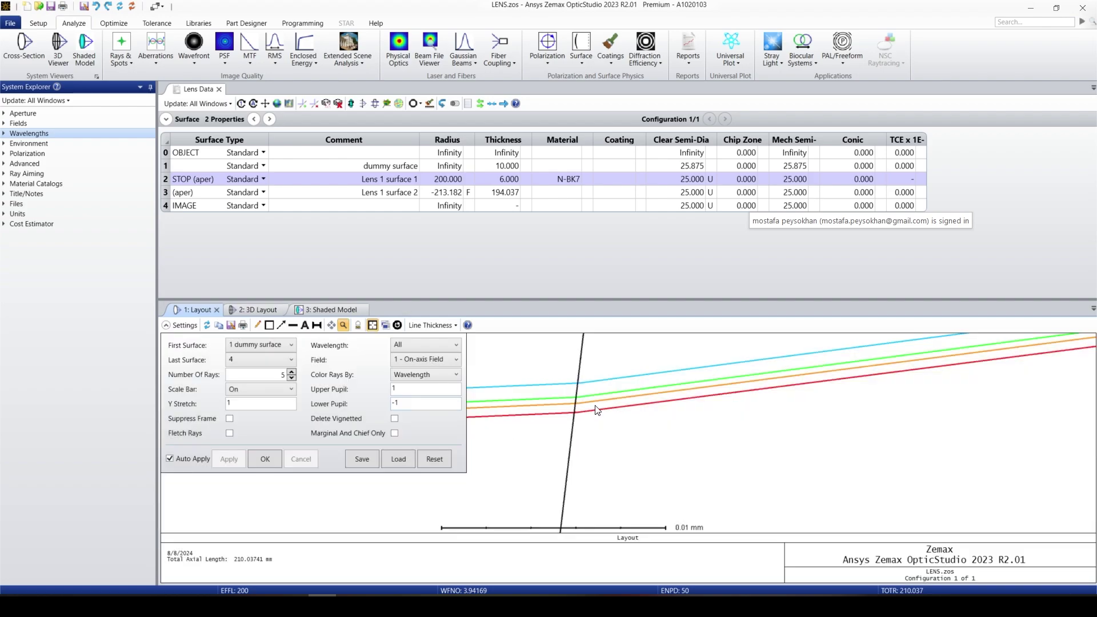
scroll(628, 412, up, 4)
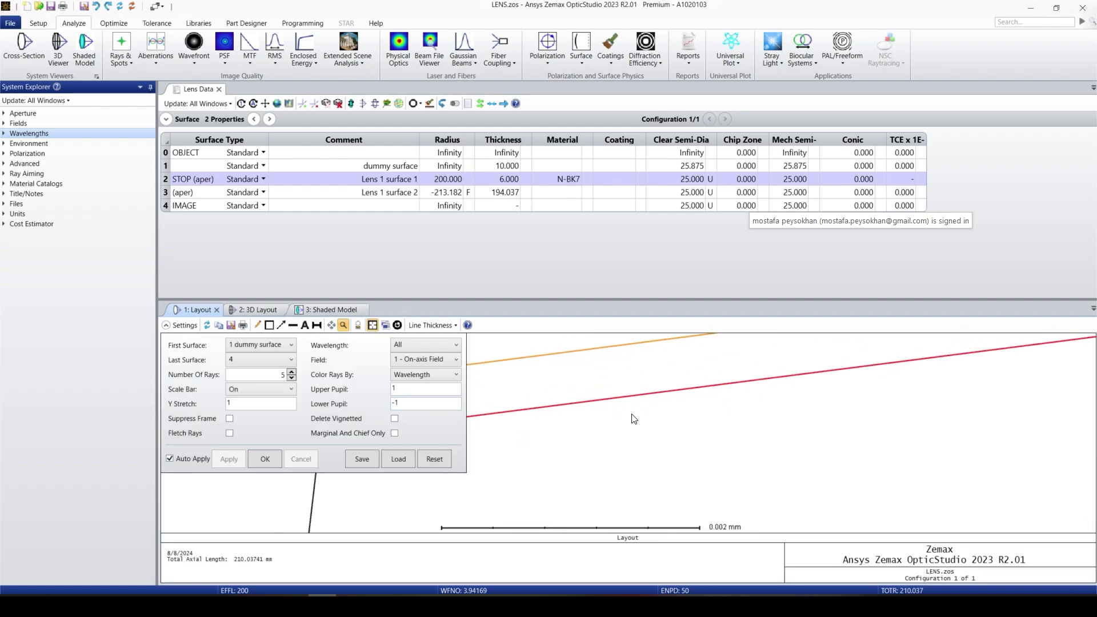
scroll(657, 451, down, 2)
scroll(660, 454, down, 8)
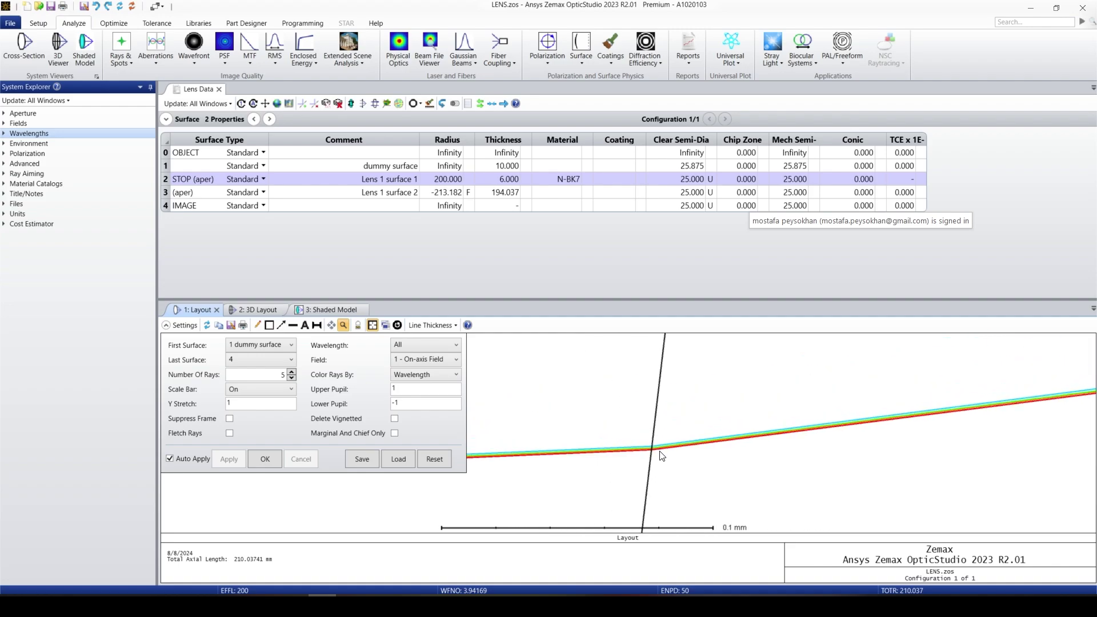
scroll(659, 454, down, 2)
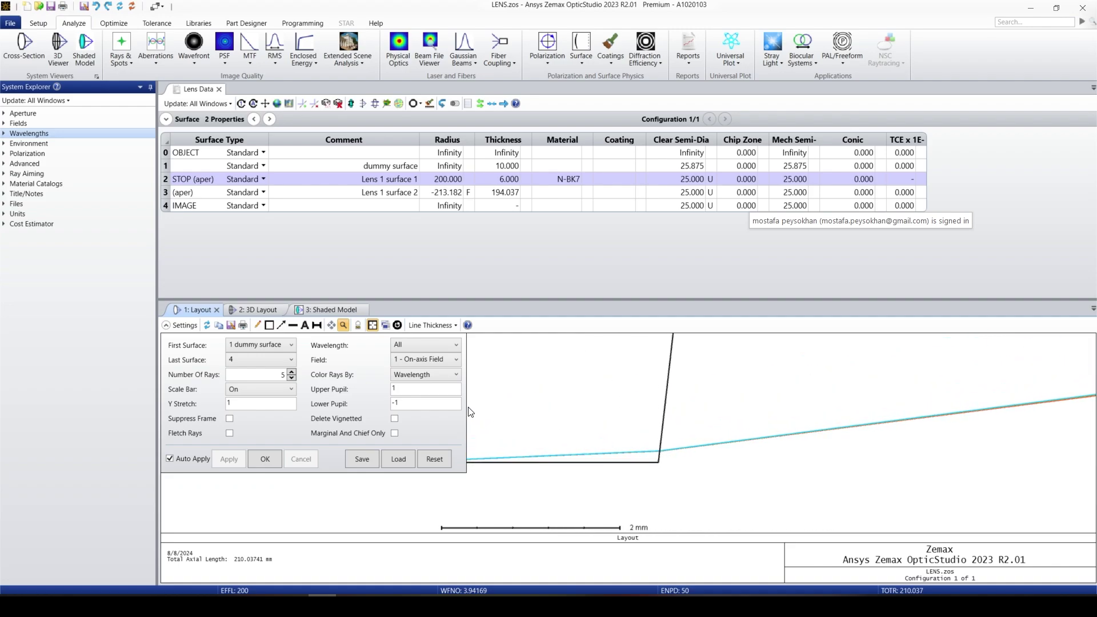
click(429, 376)
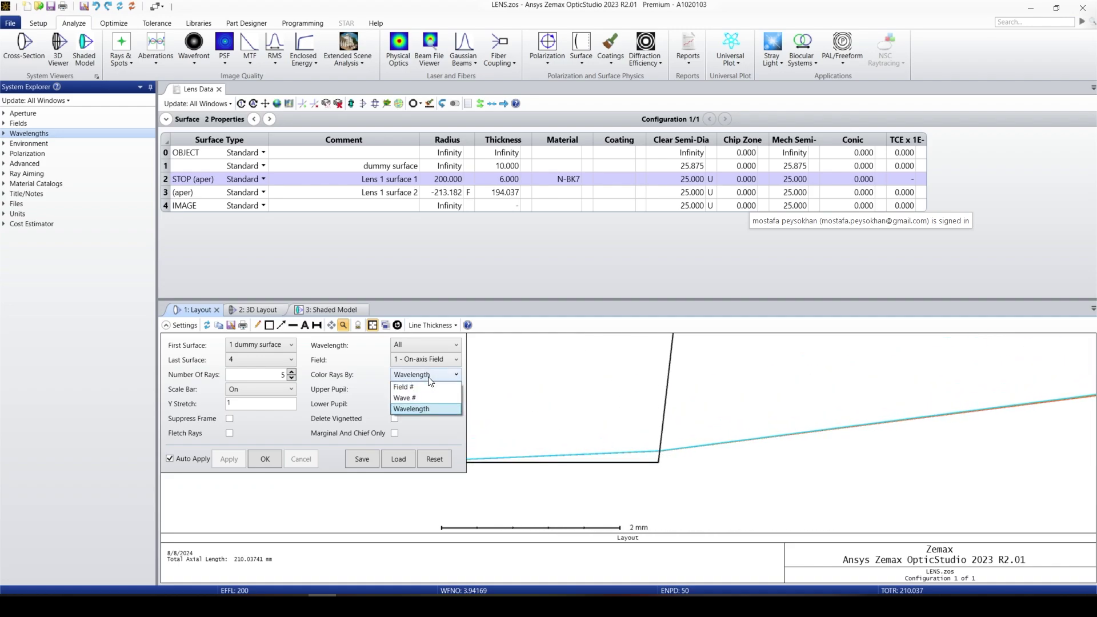
click(428, 386)
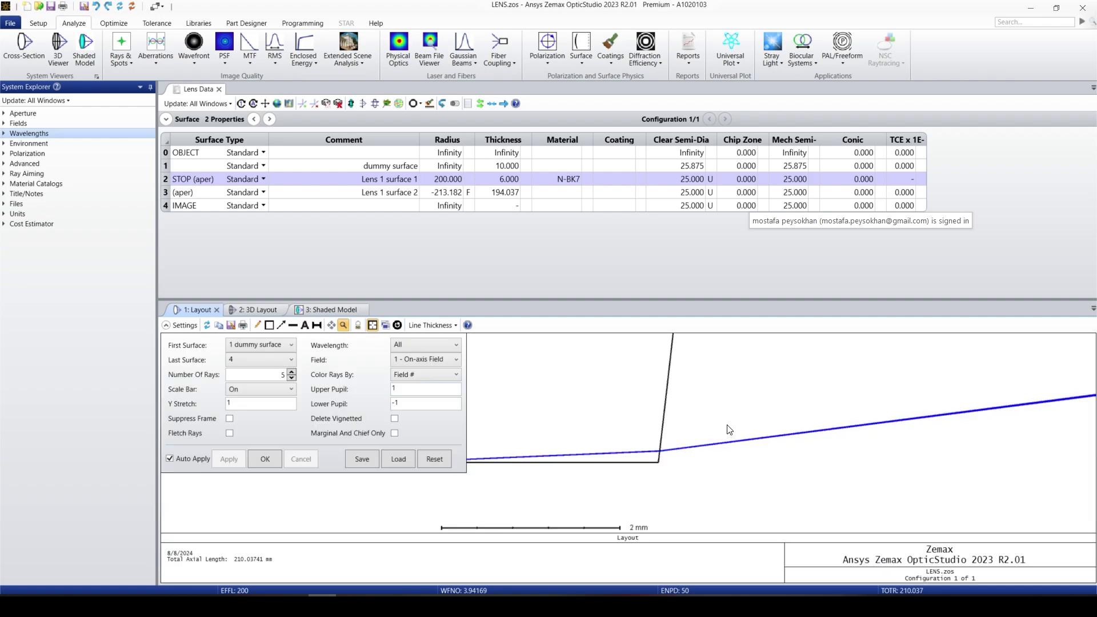
Set the cross-section layout's Wavelength to 1 and accept the settings
scroll(732, 427, down, 3)
click(423, 345)
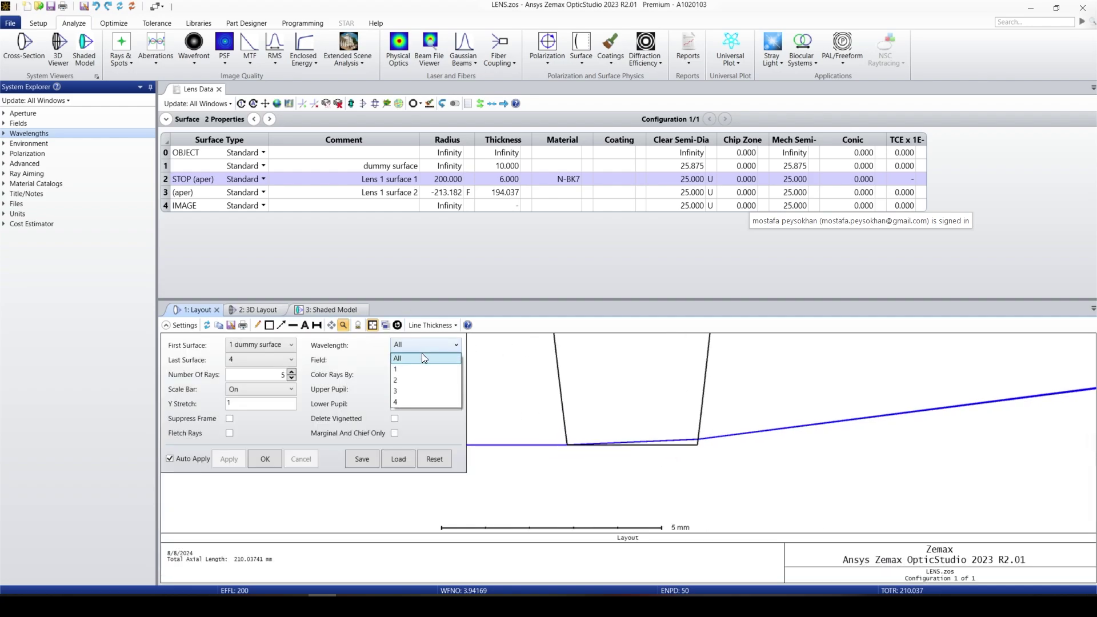
click(421, 370)
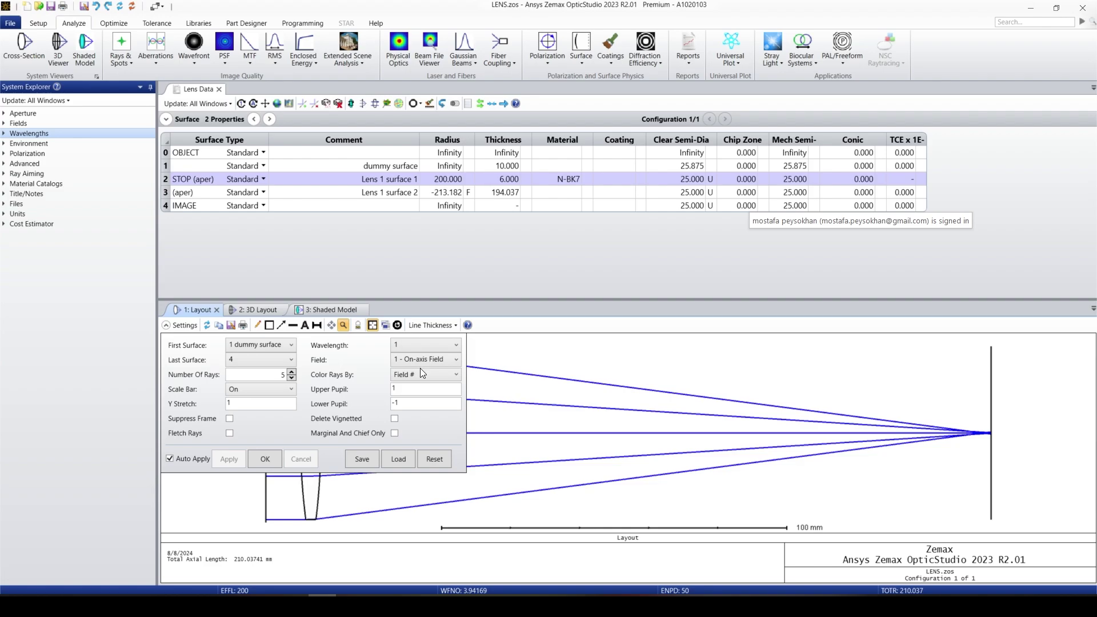
scroll(964, 399, up, 2)
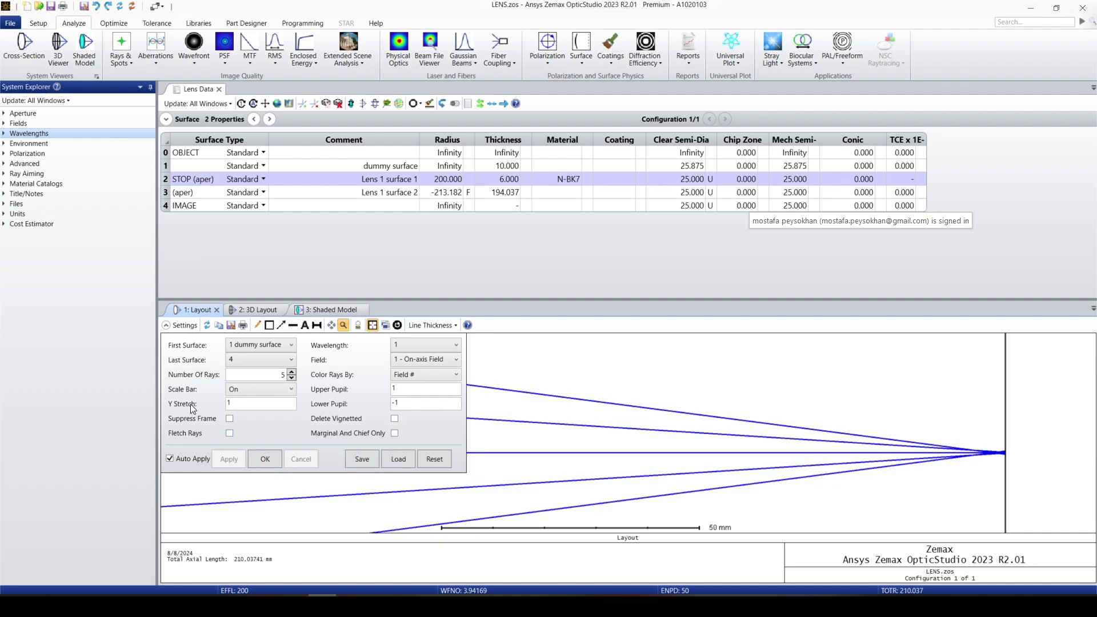
click(266, 461)
Inspect the converging rays and the marginal ray at the lens's upper edge in the cross-section layout, and restore the full view
scroll(584, 416, up, 2)
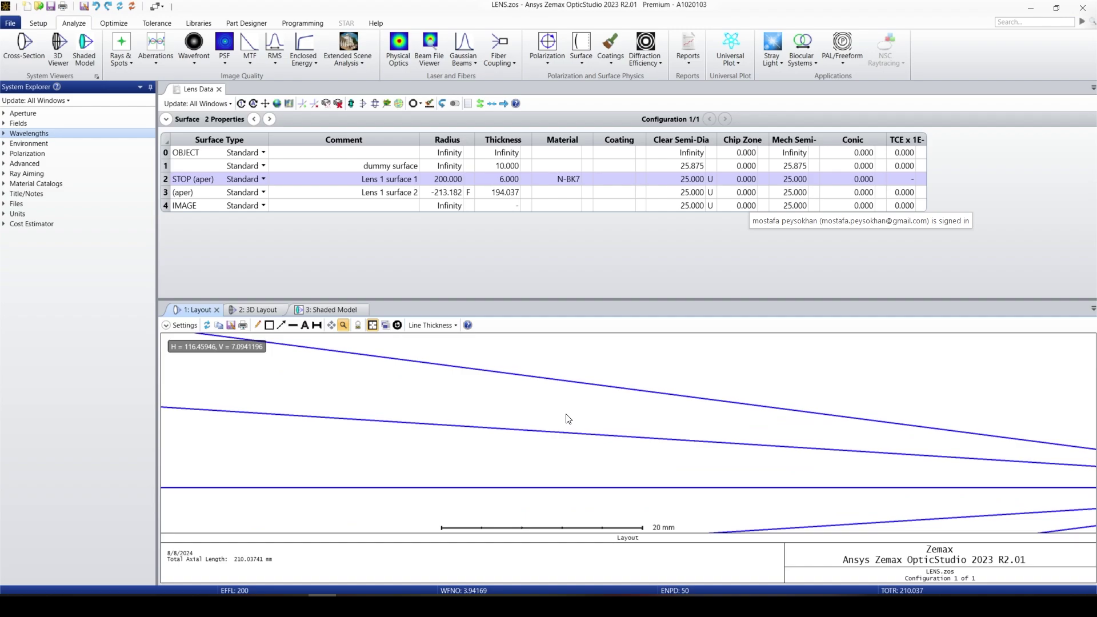
click(397, 325)
drag(326, 346, 409, 407)
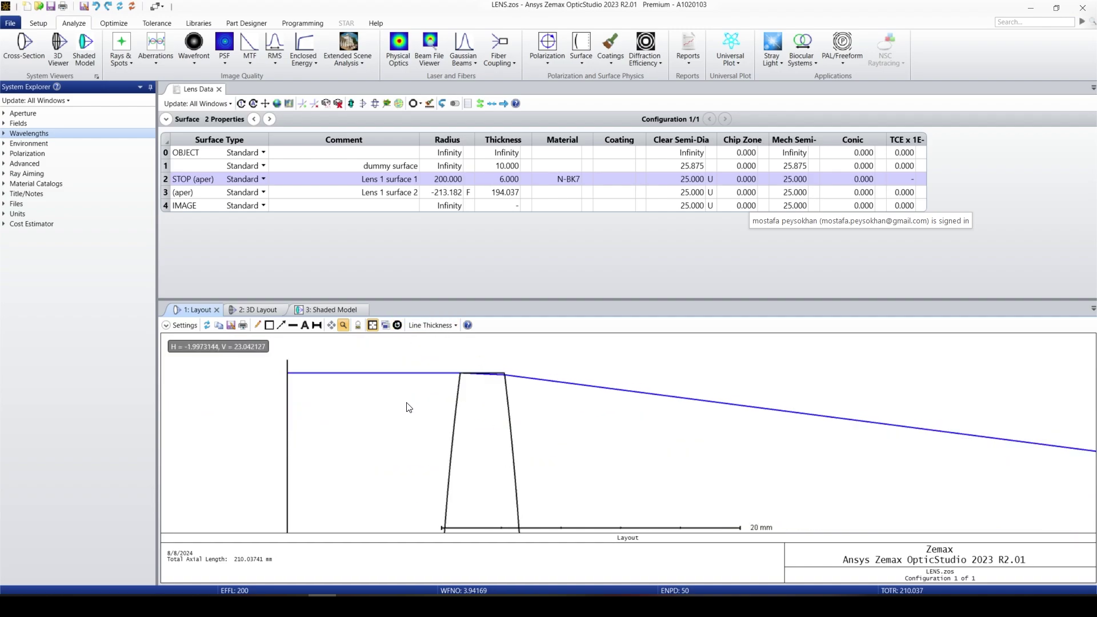
drag(533, 375, 606, 428)
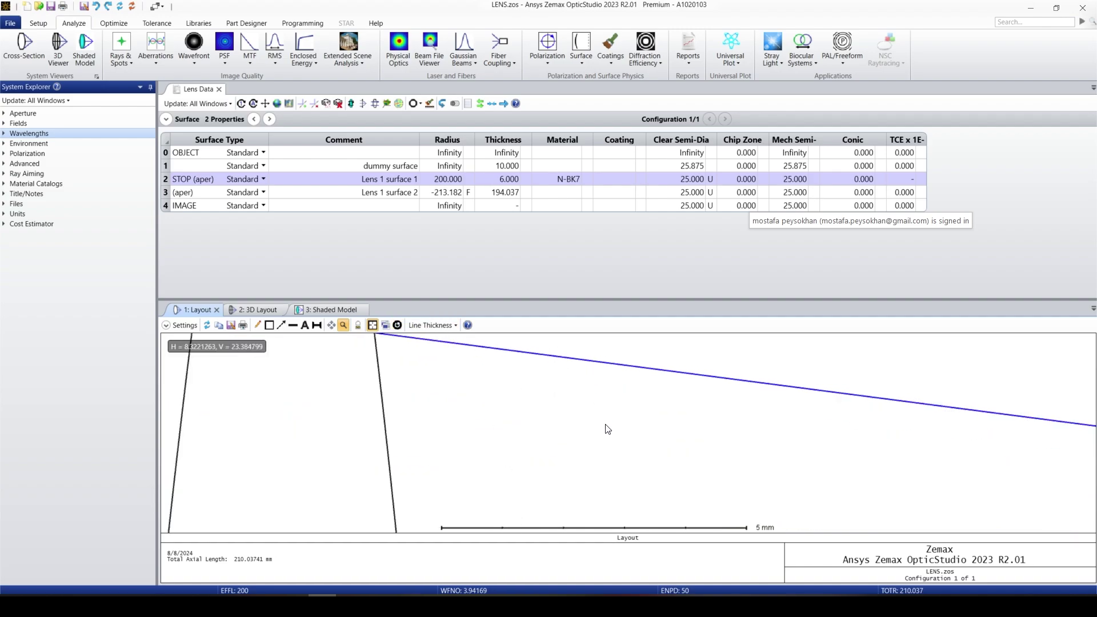
click(397, 327)
Show the 3D Layout, review its settings, and examine the lens and ray bundles from an oblique angle
click(248, 310)
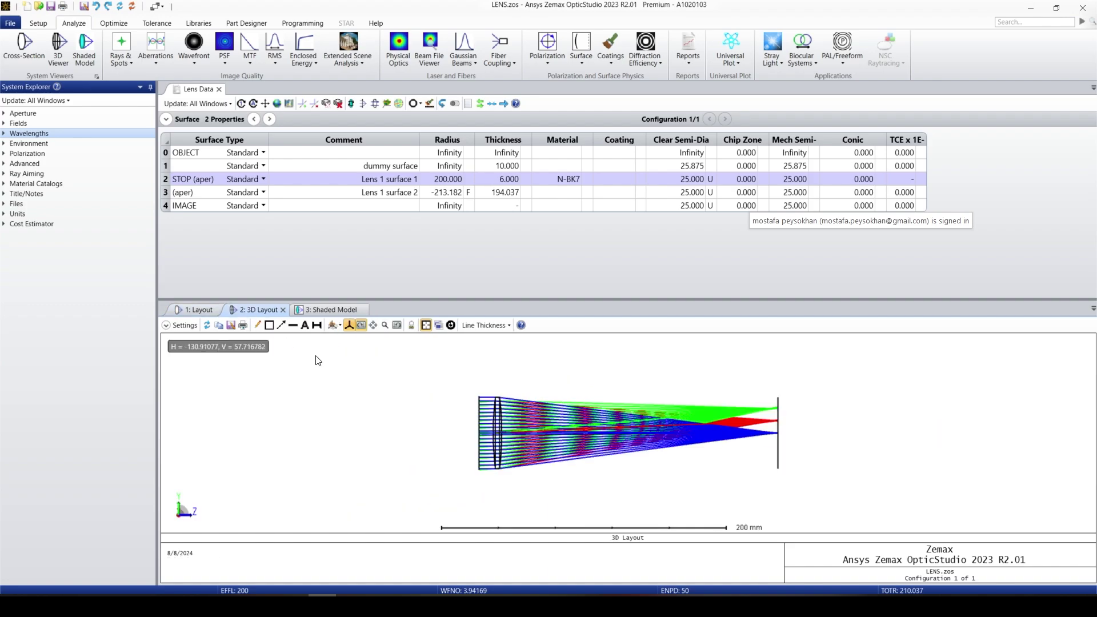
click(194, 329)
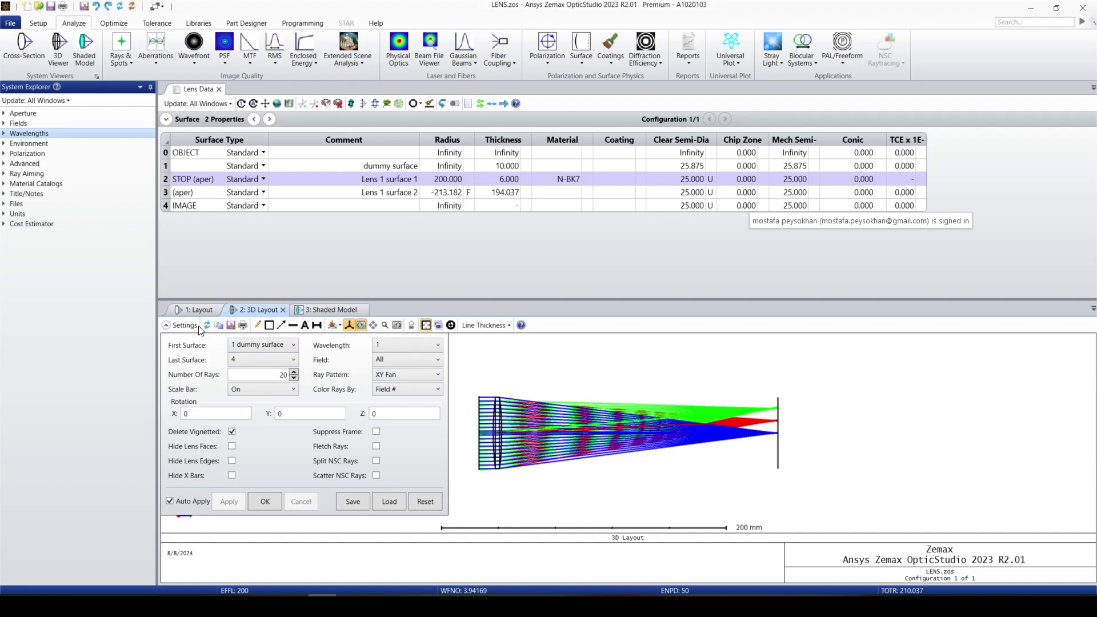
click(191, 326)
mouse_move(592, 427)
mouse_down()
mouse_move(678, 419)
mouse_move(835, 462)
mouse_move(918, 436)
mouse_move(868, 458)
mouse_move(648, 427)
mouse_move(446, 434)
mouse_move(714, 441)
mouse_move(743, 400)
mouse_move(795, 362)
mouse_move(843, 384)
mouse_move(305, 347)
mouse_move(415, 386)
mouse_move(493, 379)
mouse_move(561, 415)
mouse_up()
scroll(714, 441, up, 3)
scroll(714, 442, down, 3)
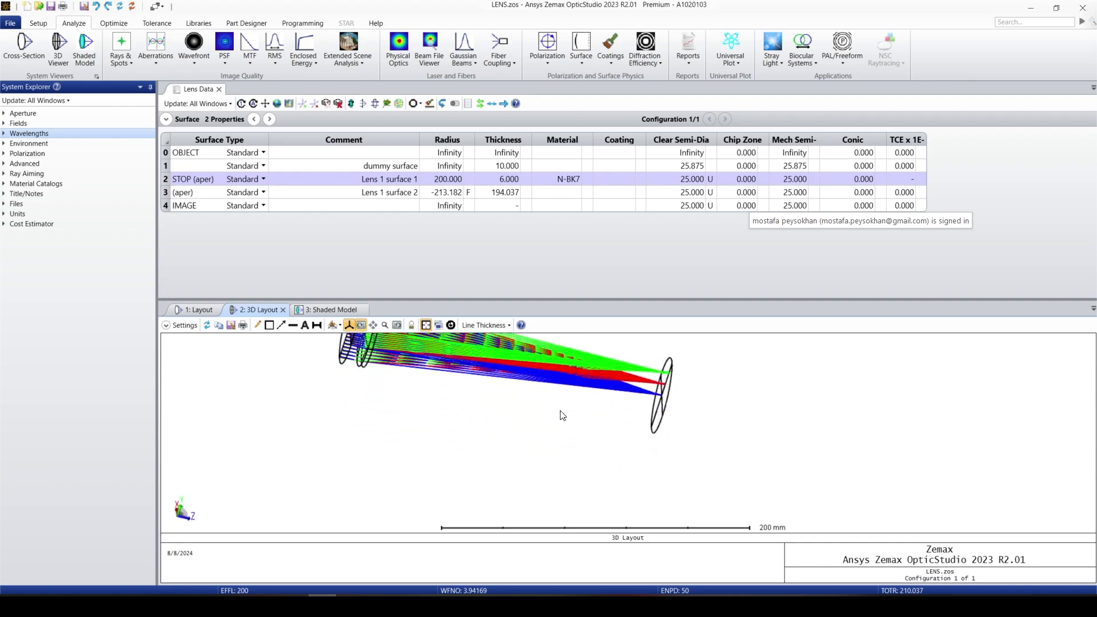
Keep the dummy surface as the 3D layout's First Surface and set its Number Of Rays to 10
click(183, 325)
click(253, 345)
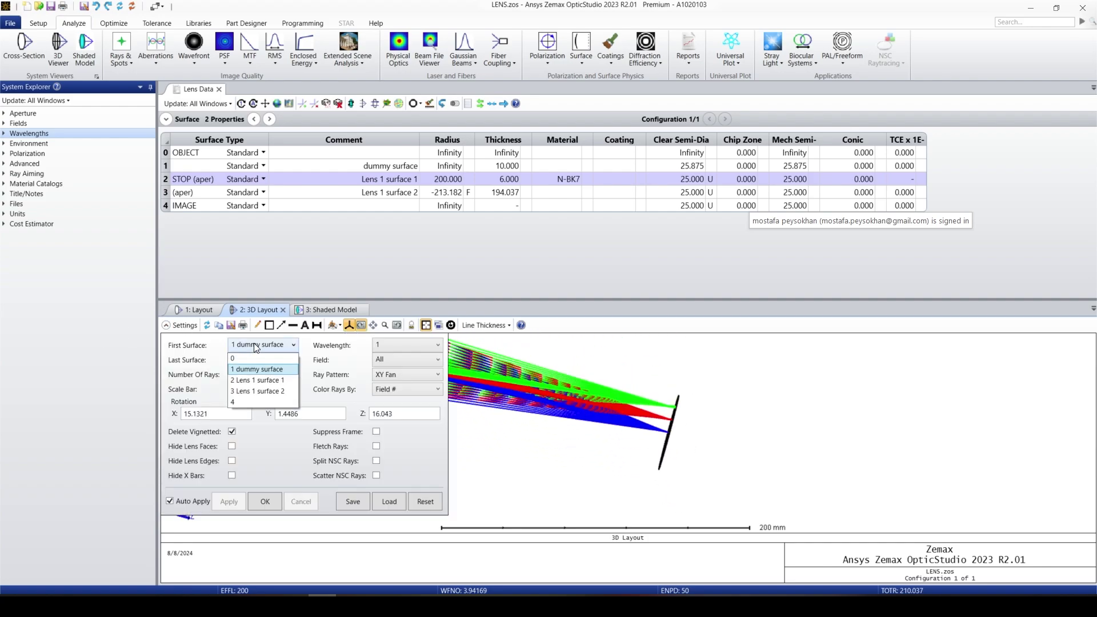
click(255, 345)
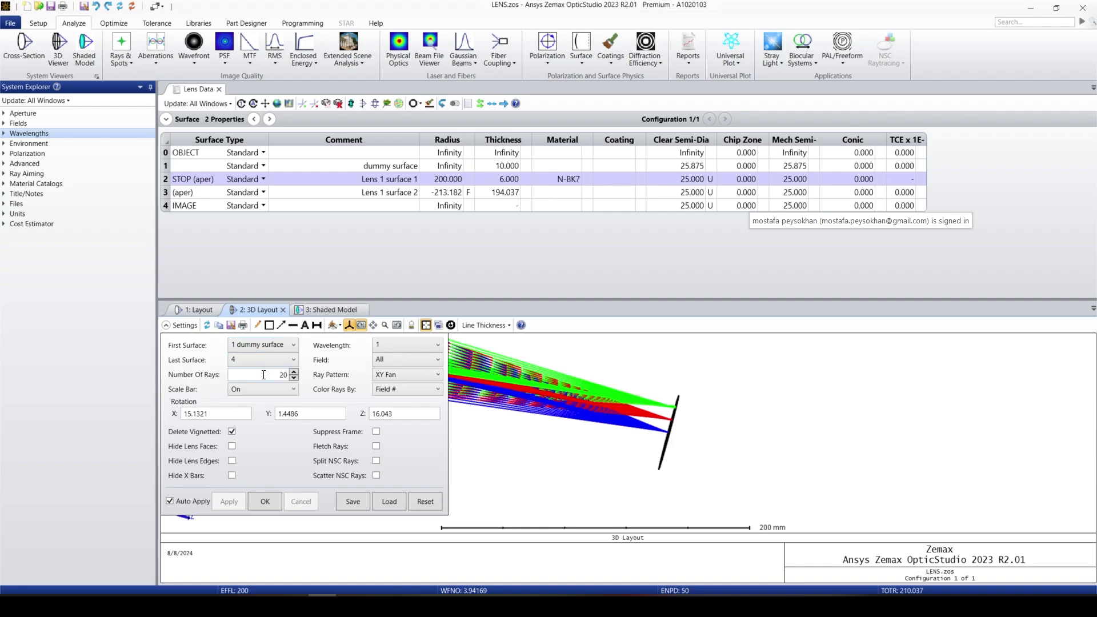
double_click(283, 375)
text(10)
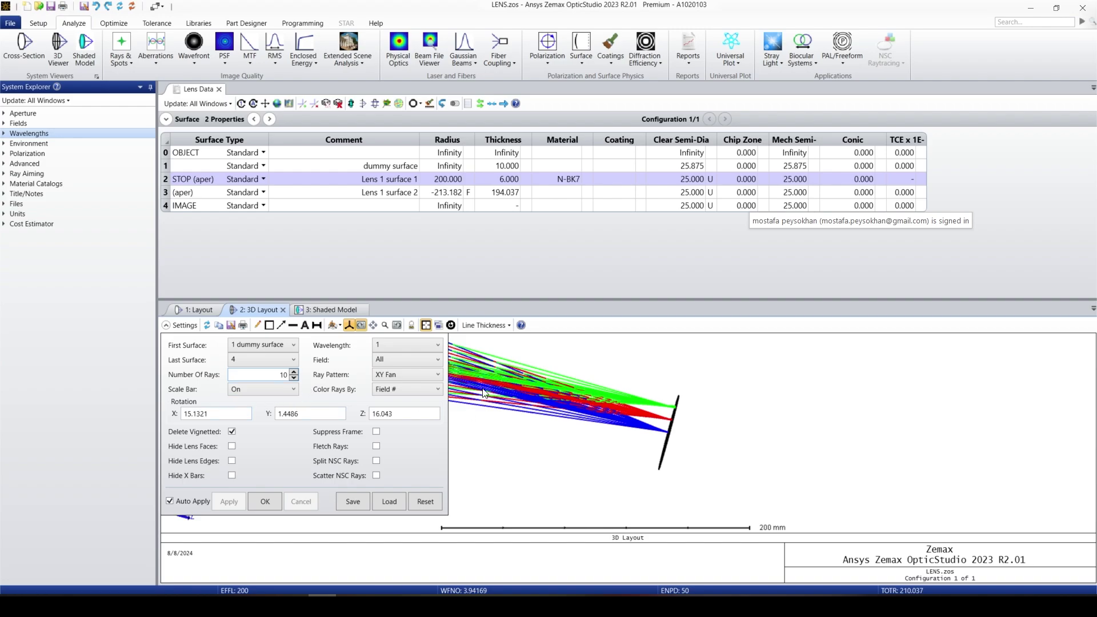
Toggle Hide Lens Faces and Hide Lens Edges on and off in the 3D layout to compare how the lens is drawn
drag(486, 394, 331, 437)
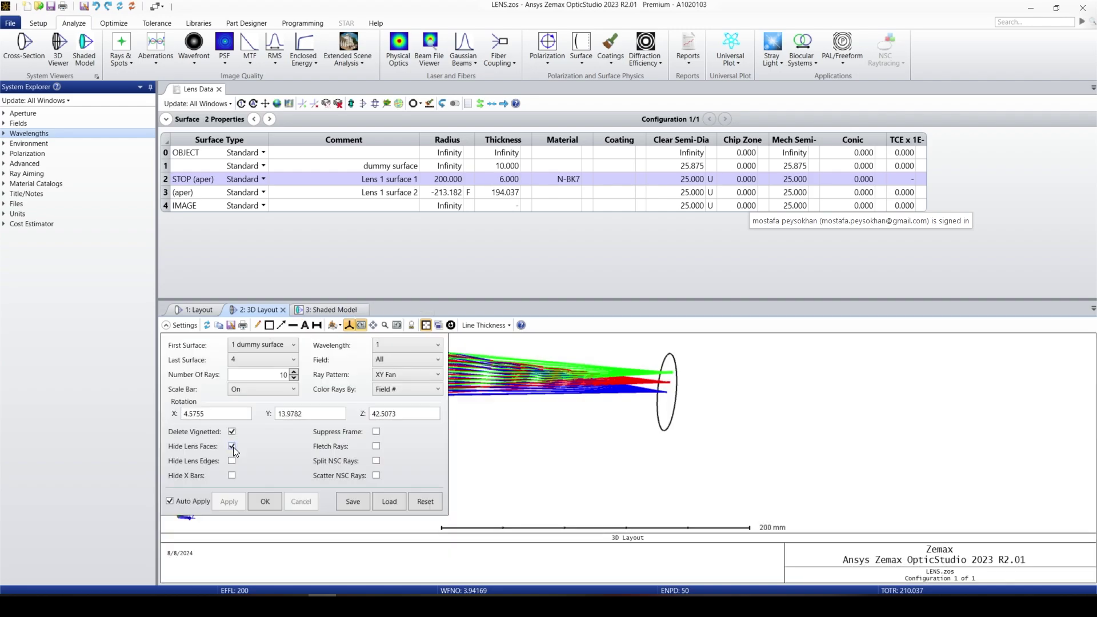
scroll(505, 422, up, 5)
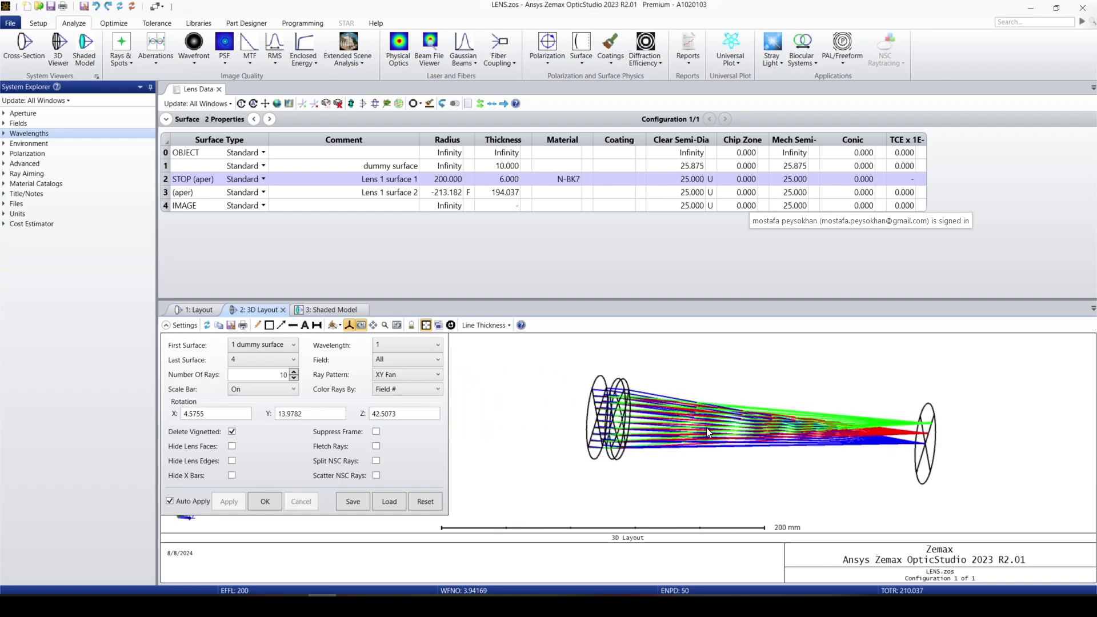
click(232, 446)
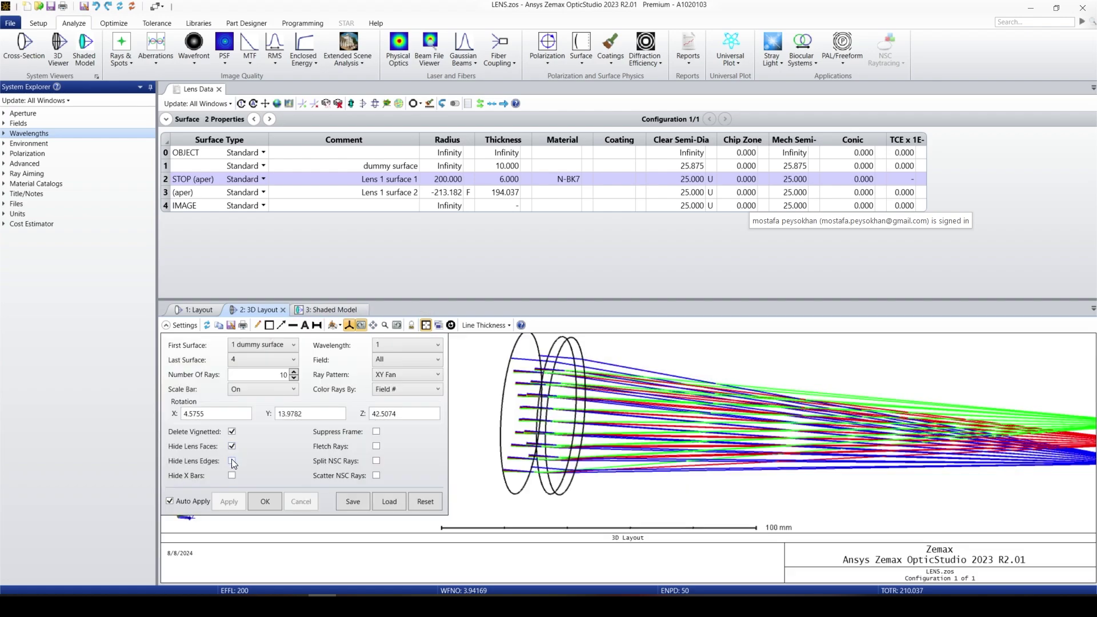
click(231, 460)
click(231, 460)
click(231, 447)
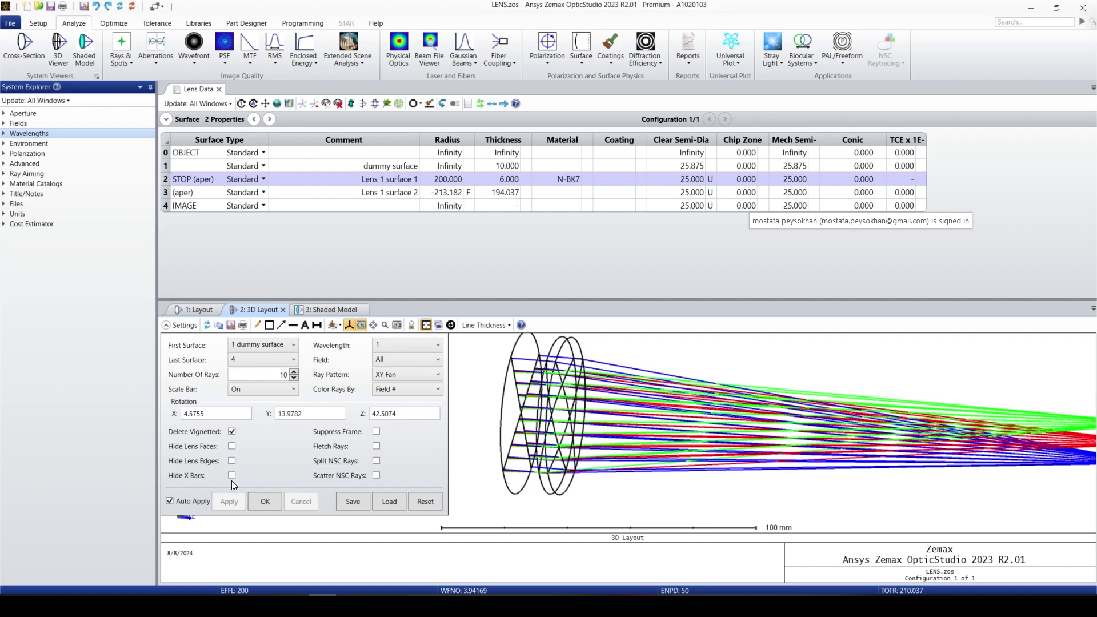
Turn off Delete Vignetted in the 3D layout, and toggle Suppress Frame and Fletch Rays on and off again
click(232, 431)
click(375, 432)
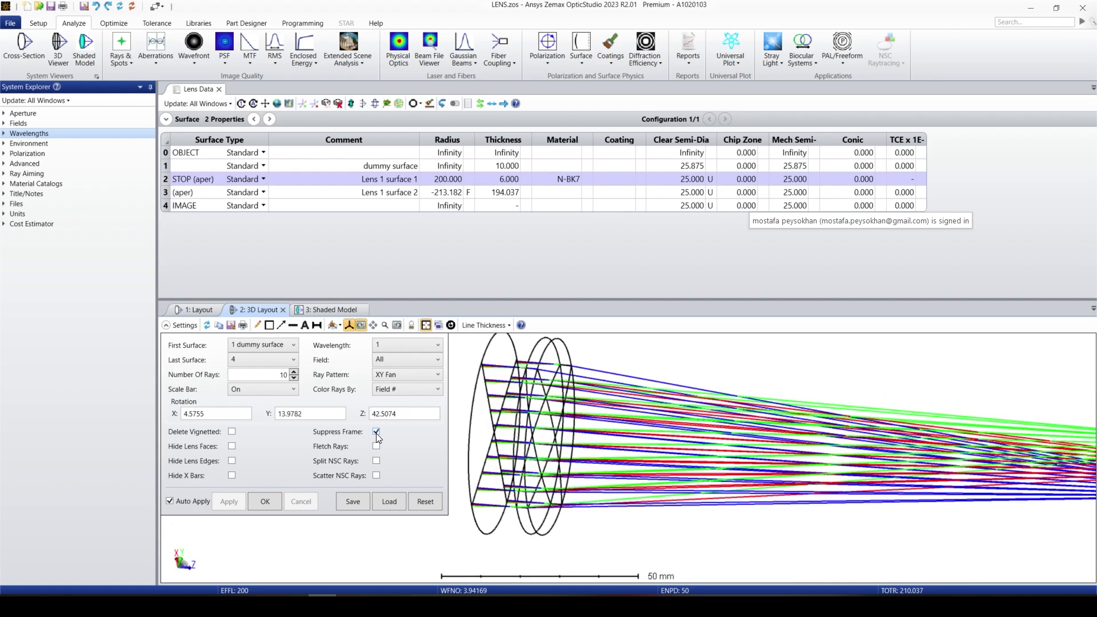
click(376, 432)
click(376, 446)
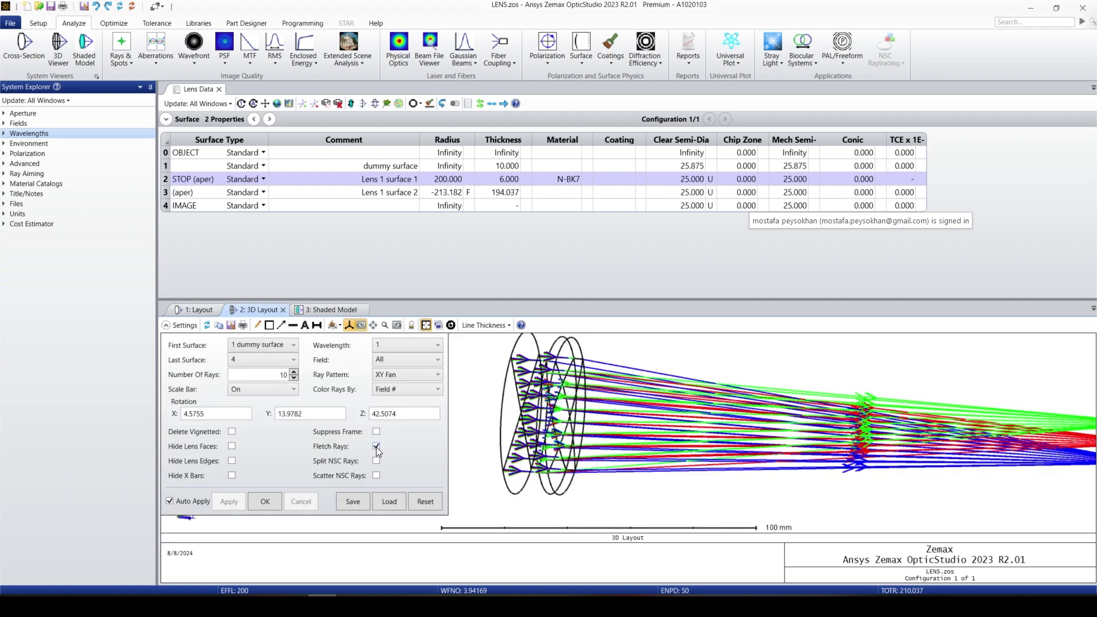
click(376, 446)
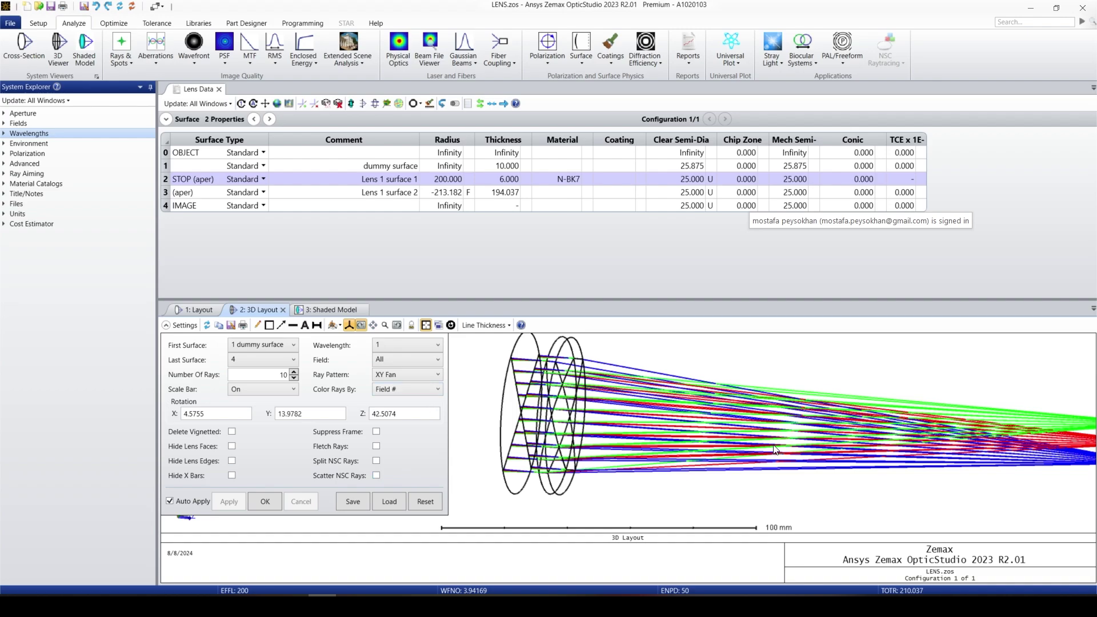
Keep the 3D layout's Wavelength at 1, set Field to 1 - On-axis Field, and examine the rays from another angle
click(412, 345)
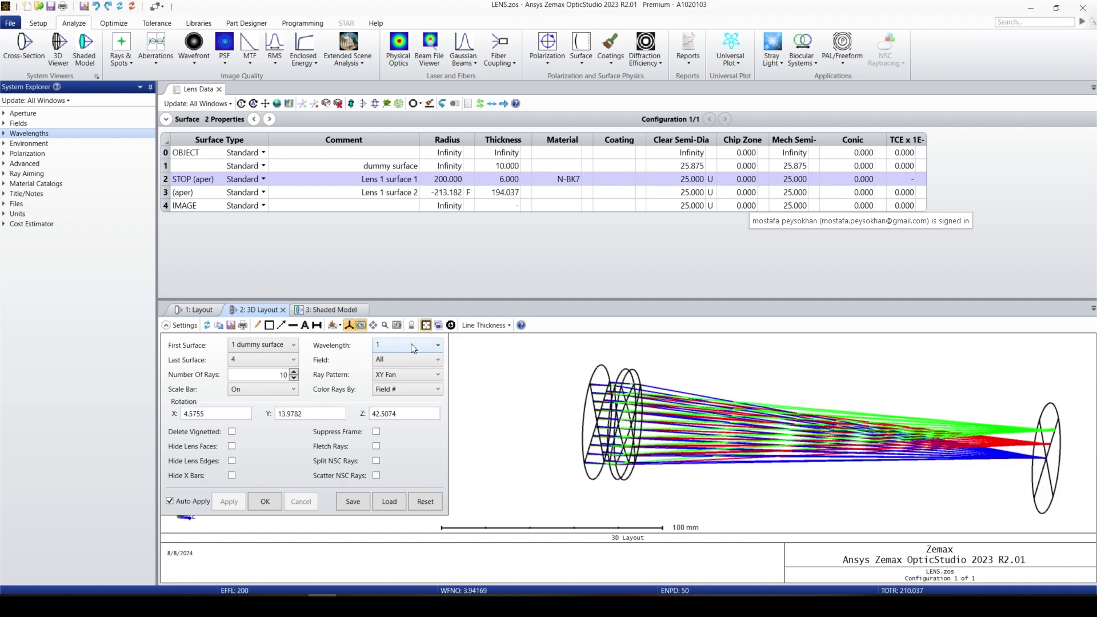
click(410, 344)
click(410, 349)
click(412, 358)
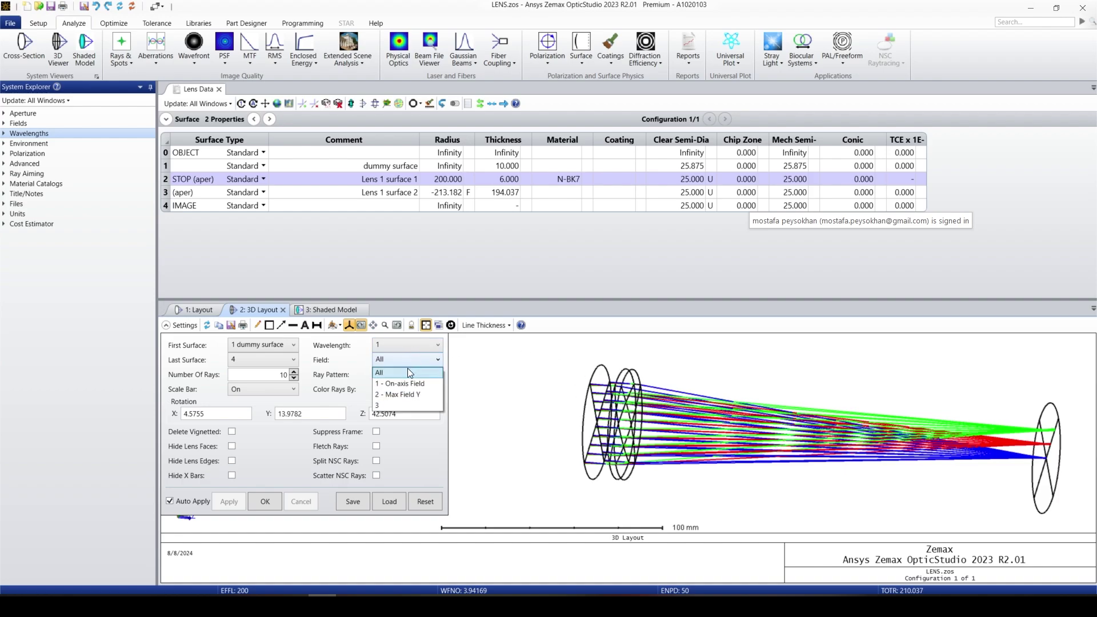
click(402, 383)
scroll(856, 453, down, 2)
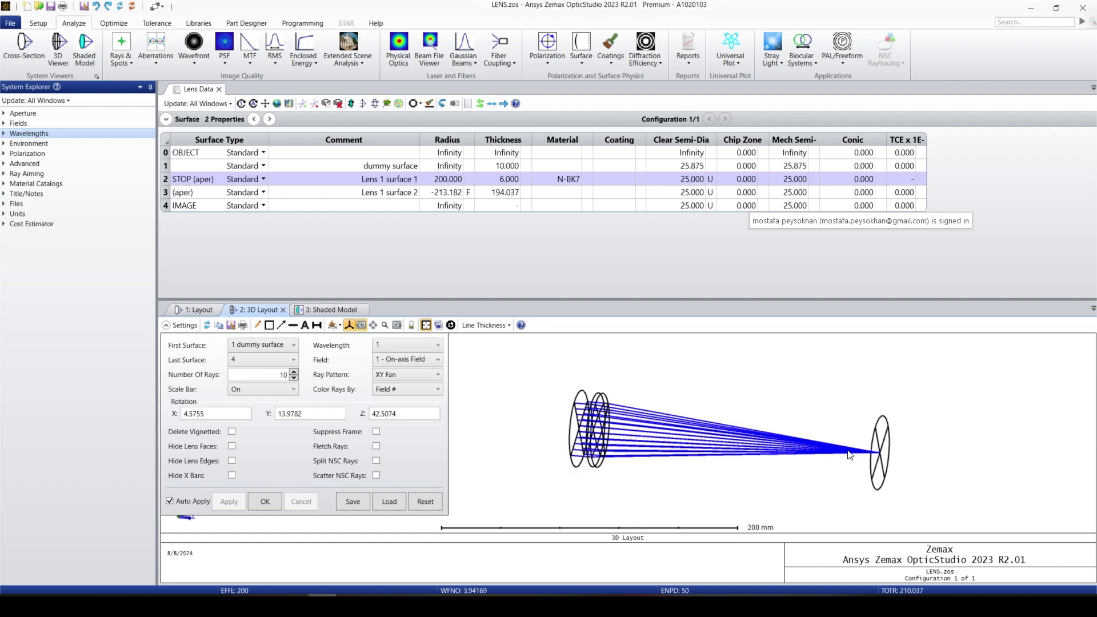
drag(662, 461, 738, 465)
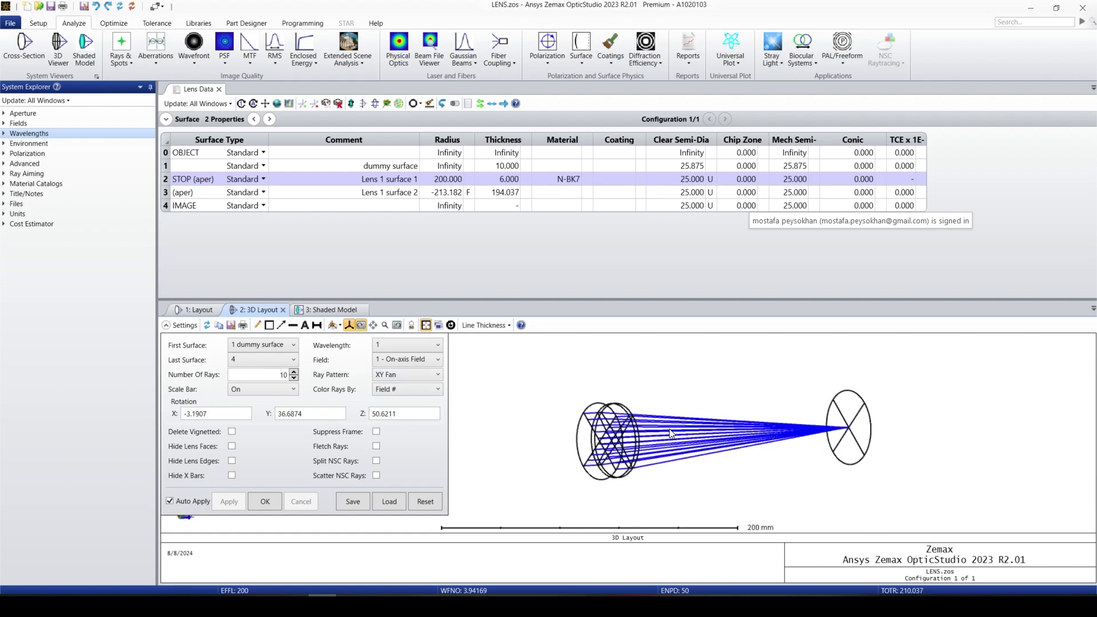
scroll(672, 433, up, 2)
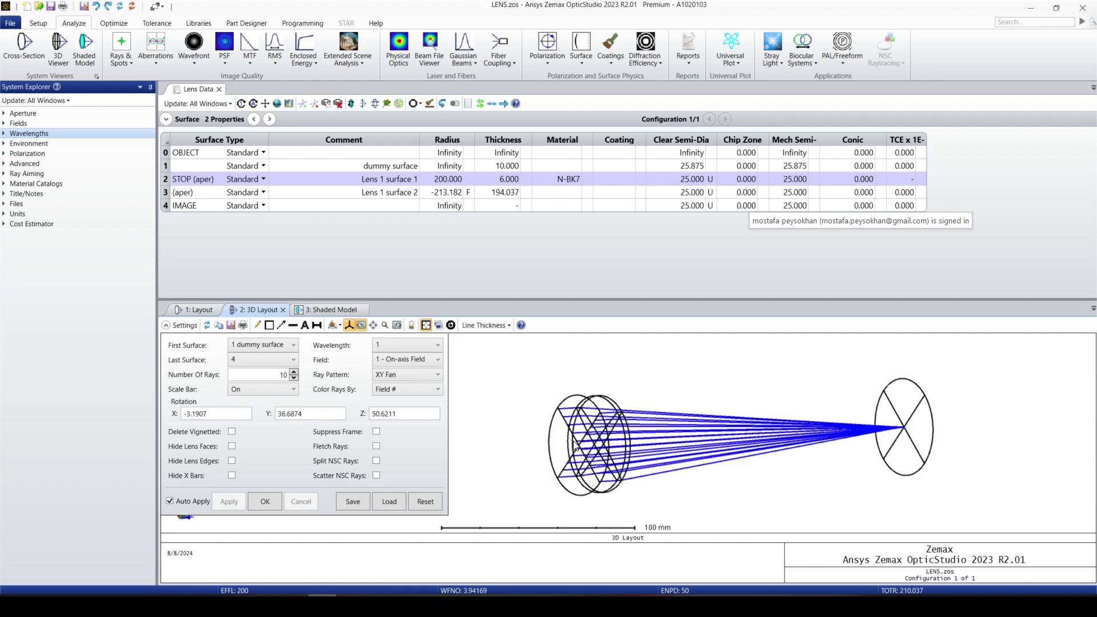
Try the X Fan and Y Fan ray patterns for the on-axis rays in the 3D layout
click(407, 375)
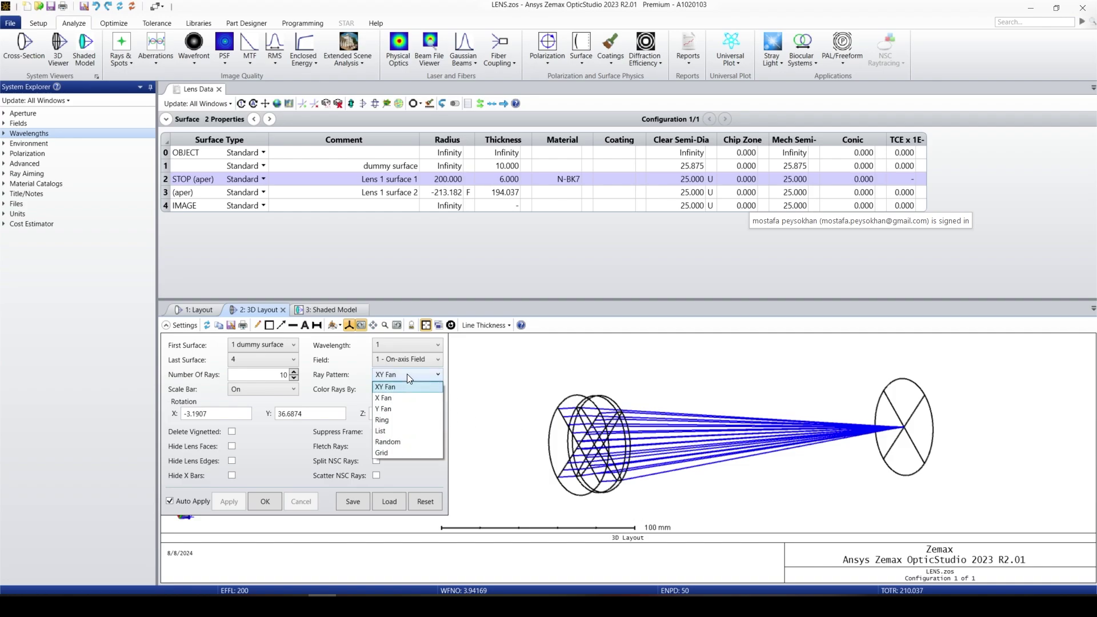
click(407, 374)
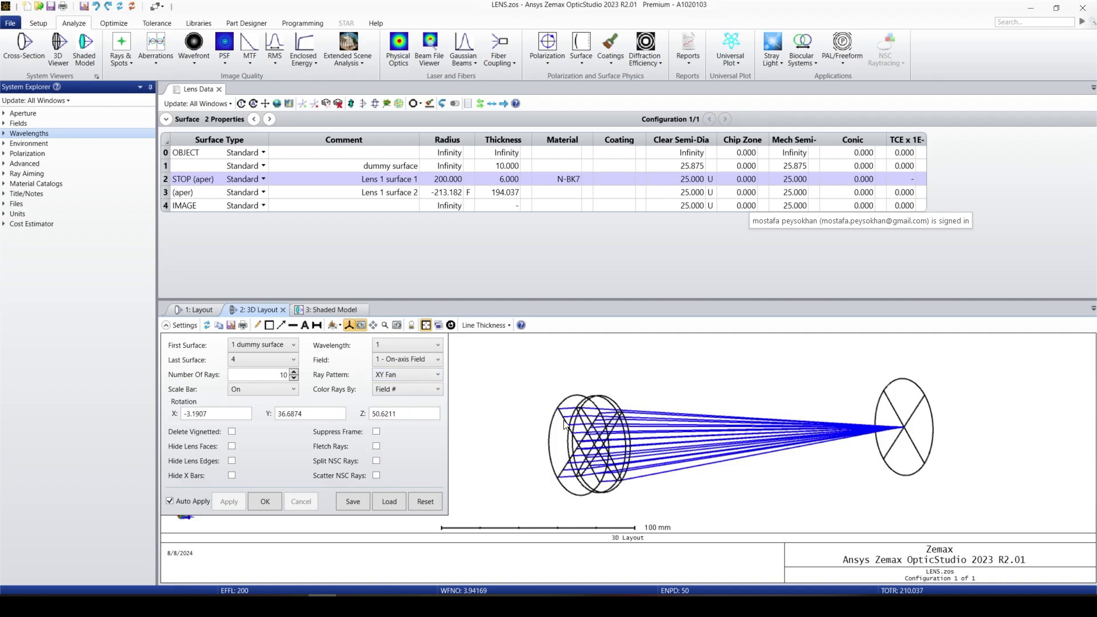
middle_drag(617, 461, 607, 457)
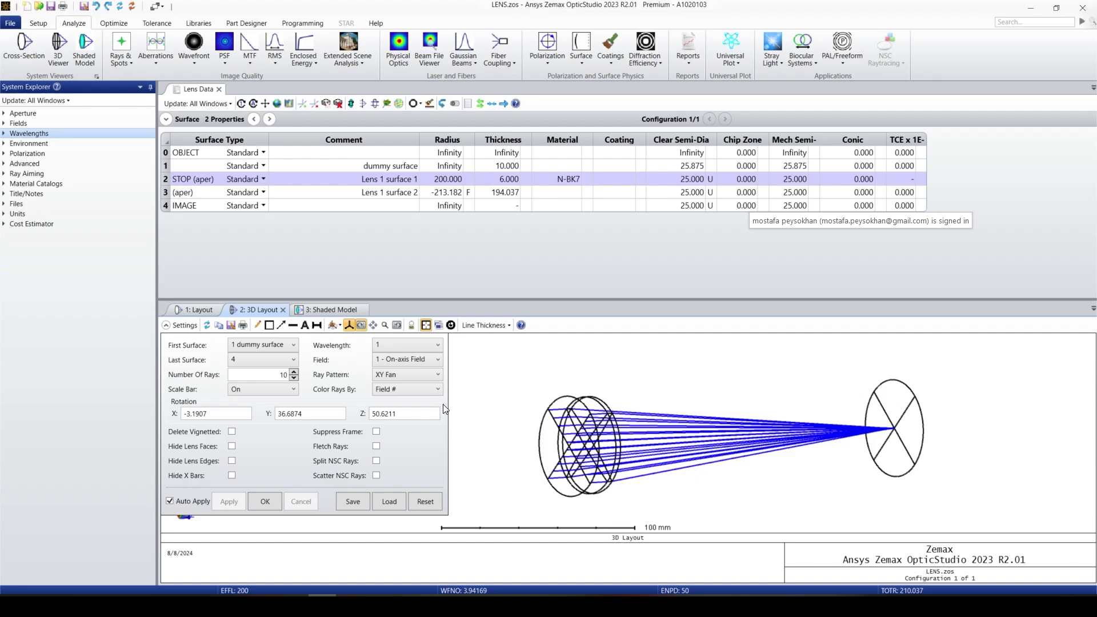
click(407, 380)
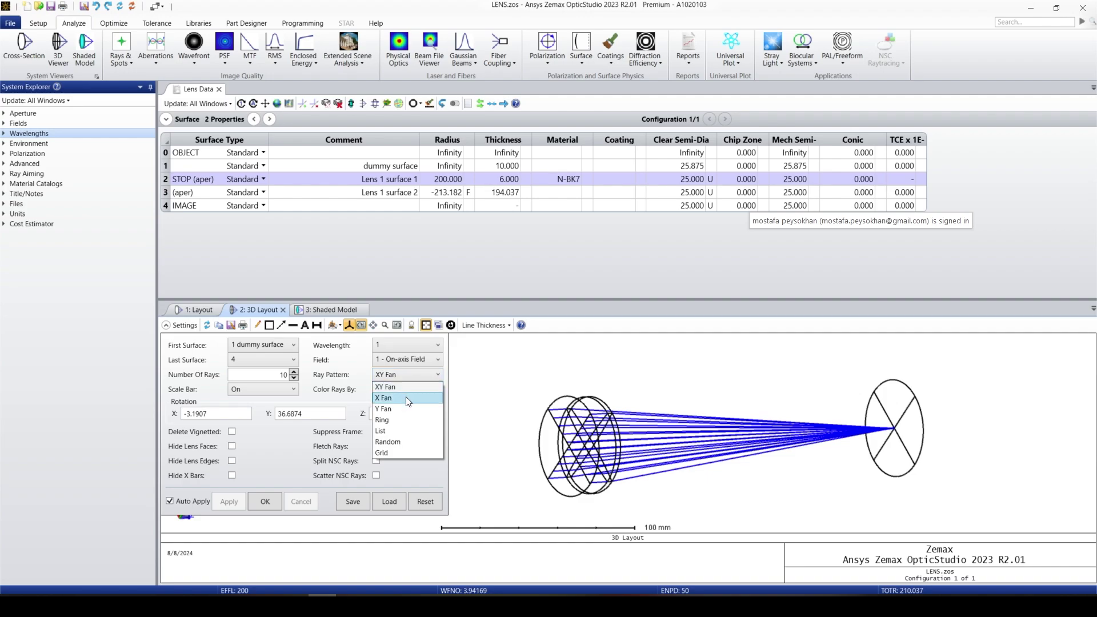
click(406, 397)
click(407, 377)
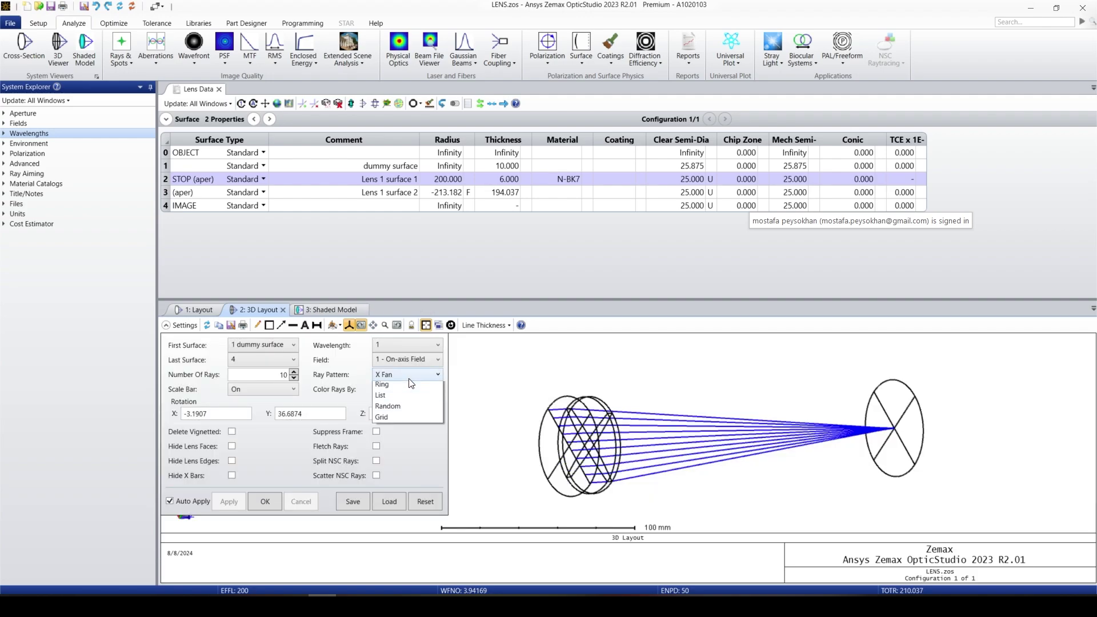
click(399, 405)
Try the Ring and List ray patterns in the 3D layout
click(402, 375)
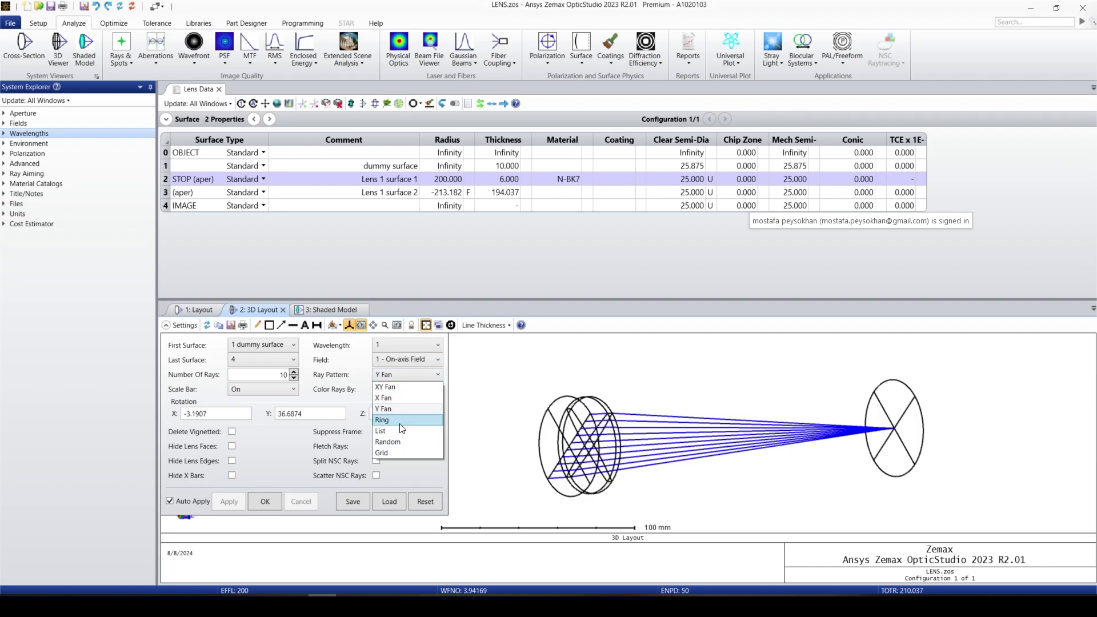
click(403, 413)
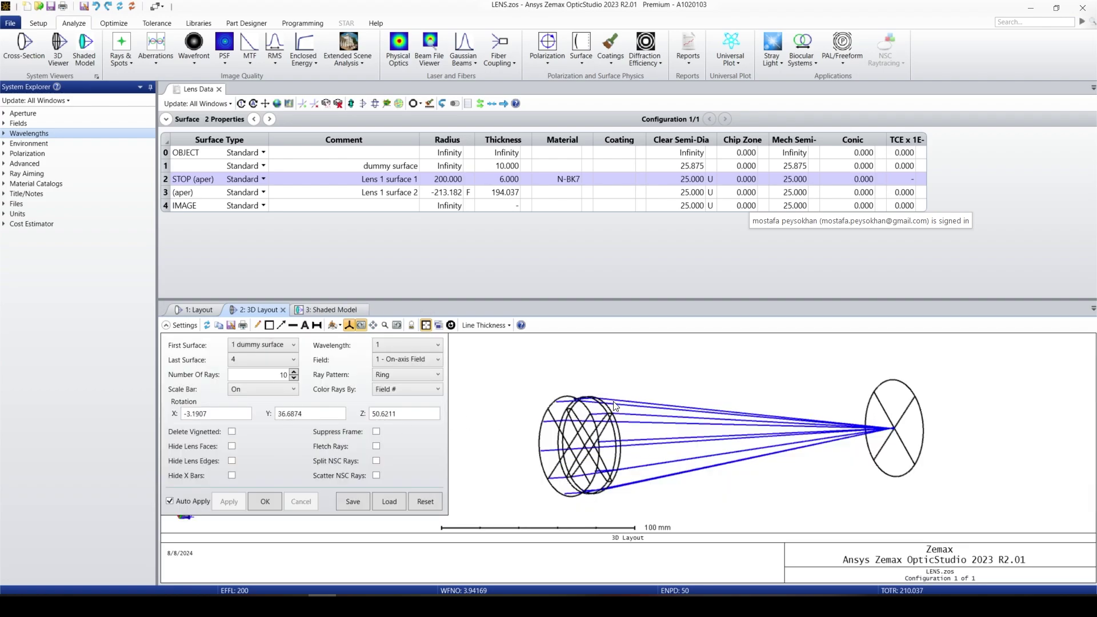
click(413, 376)
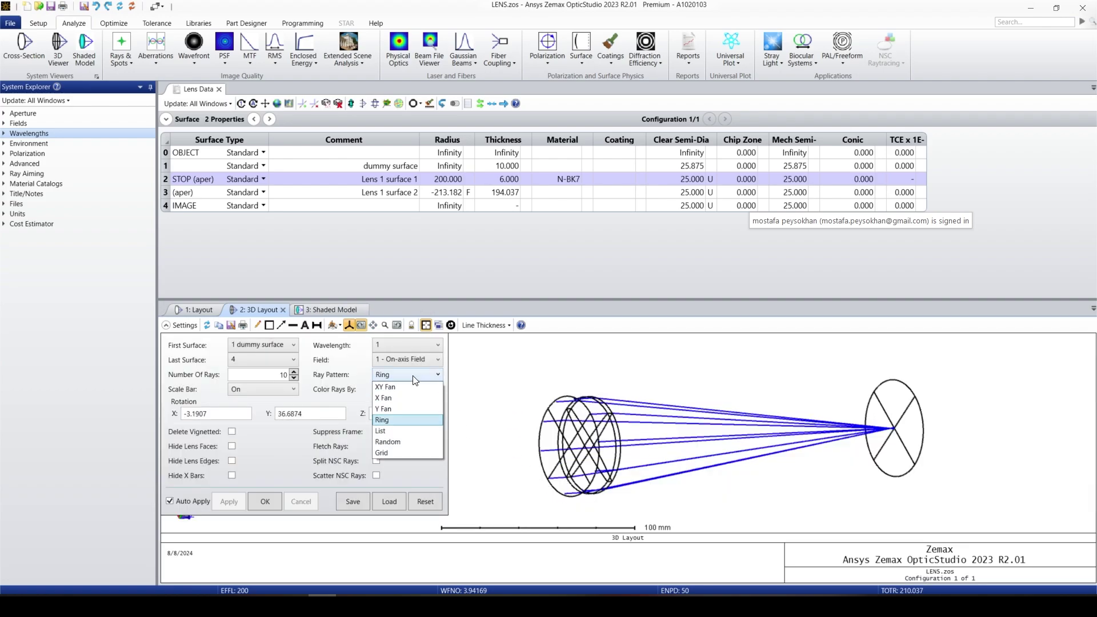
click(385, 428)
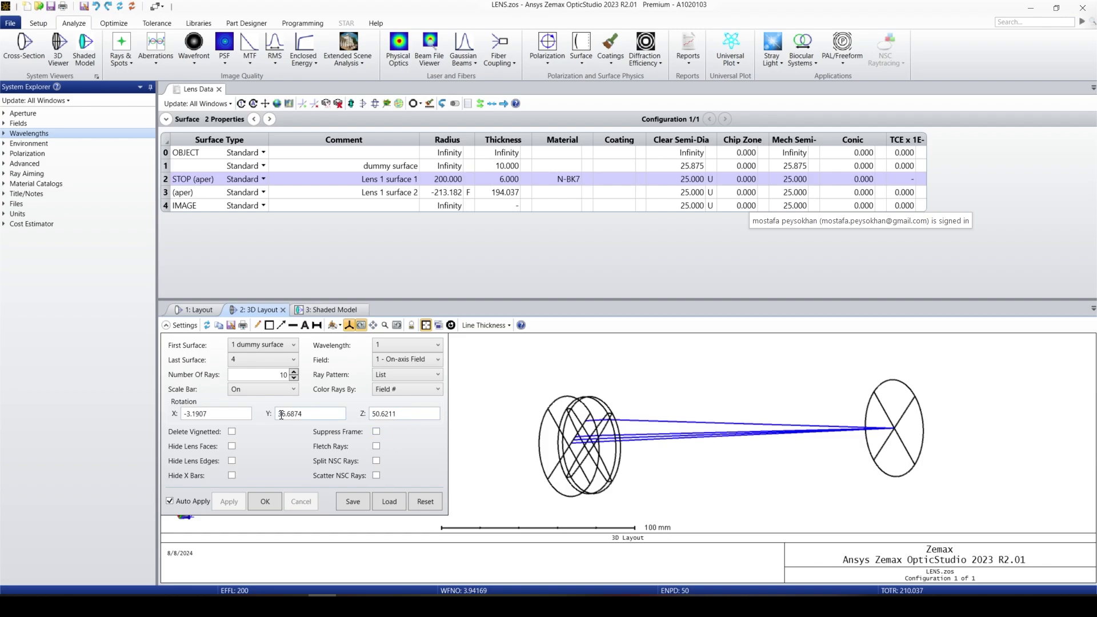
Try the Random ray pattern in the 3D layout, settle on Grid, and accept the settings
click(404, 375)
click(392, 441)
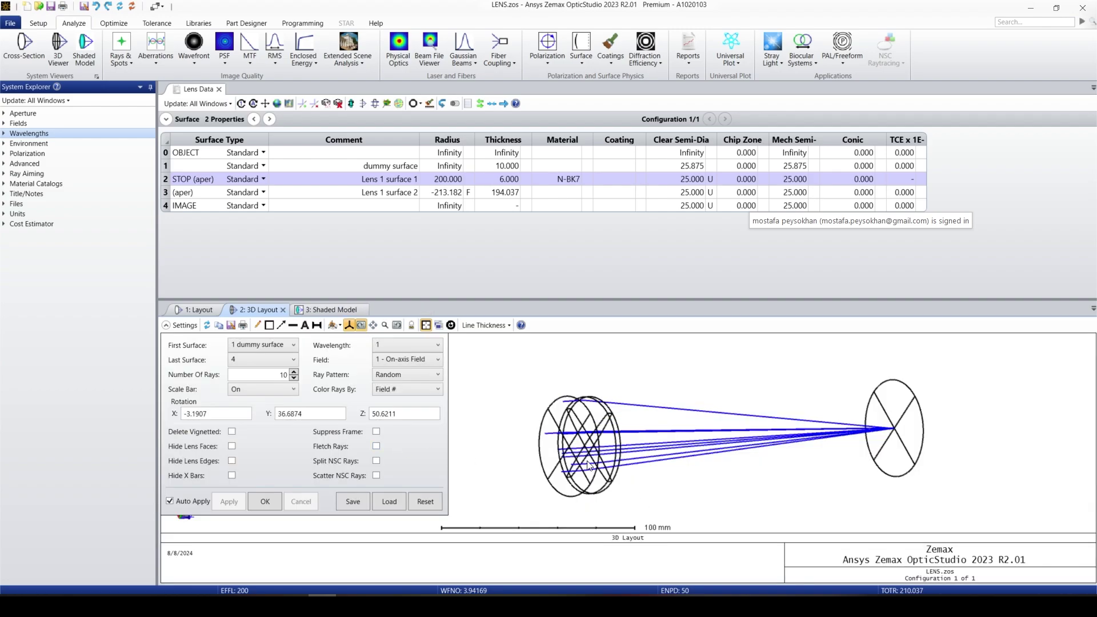
click(405, 375)
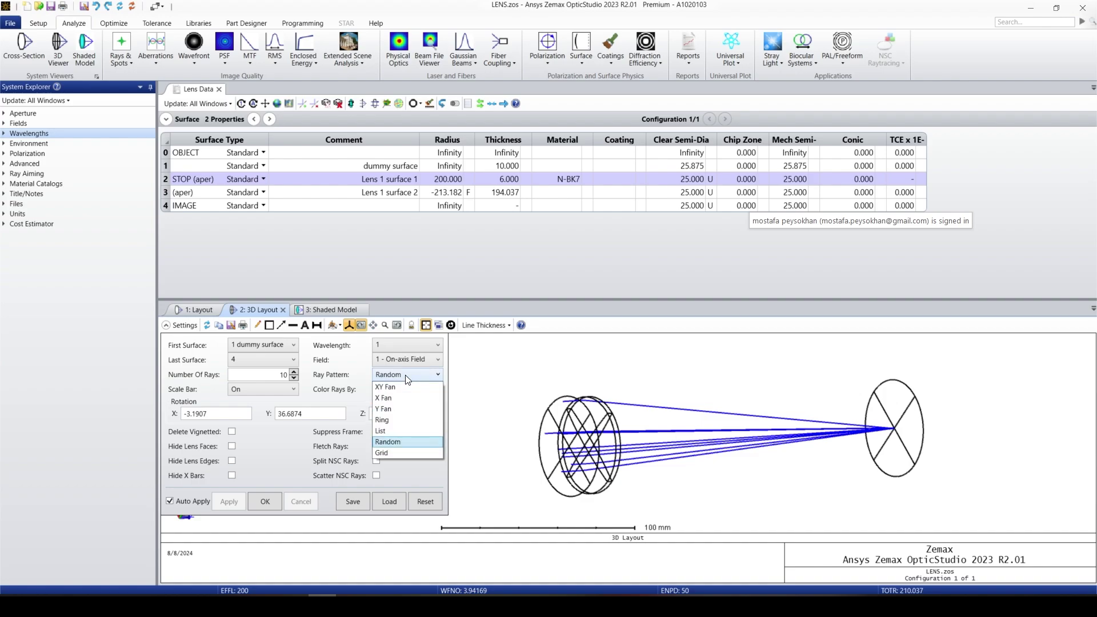
click(393, 452)
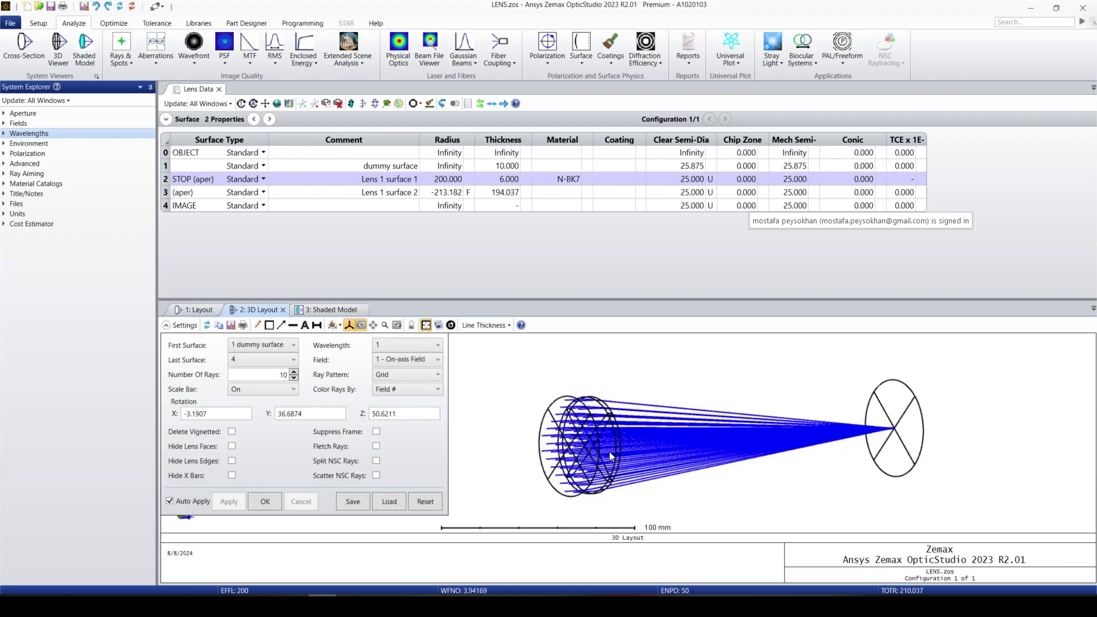
scroll(606, 444, up, 3)
mouse_move(602, 438)
mouse_down()
mouse_move(752, 443)
mouse_move(603, 447)
mouse_up()
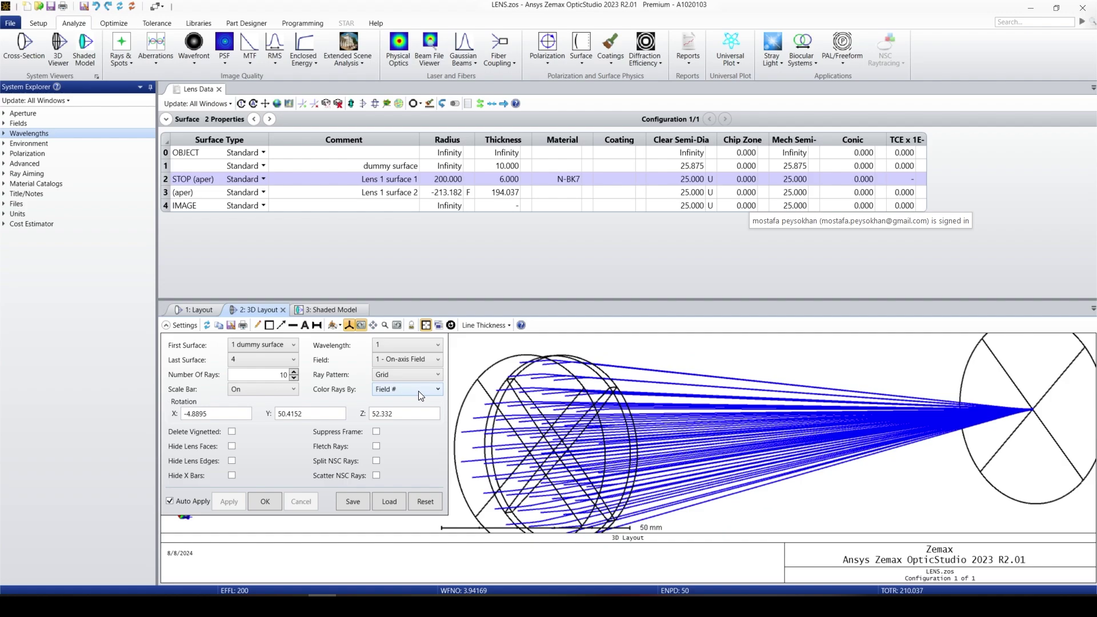
click(265, 500)
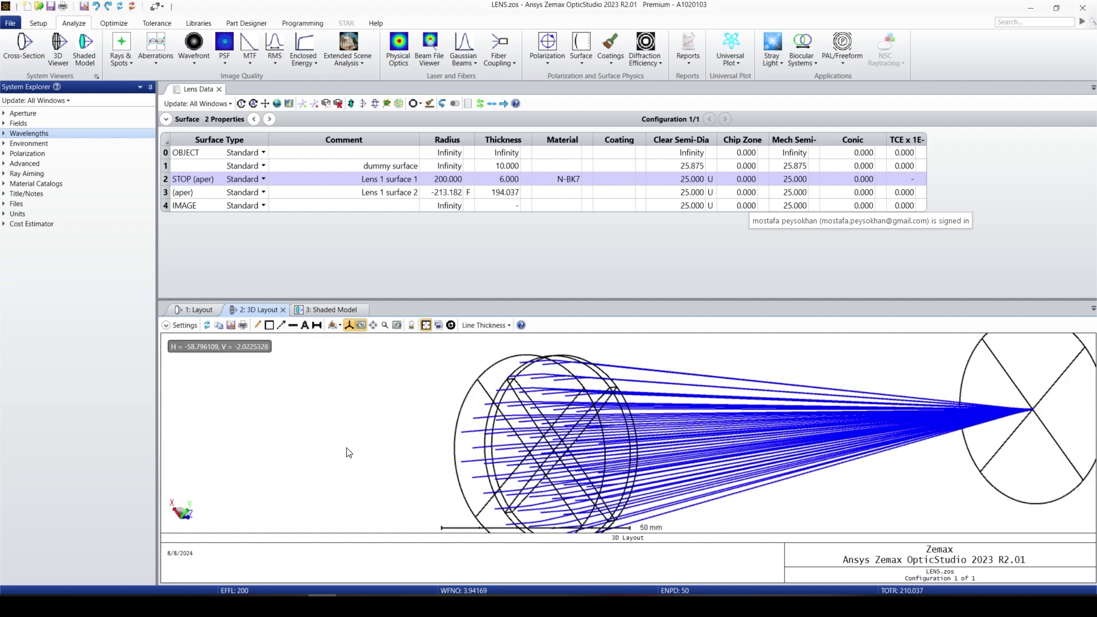
scroll(514, 451, up, 2)
scroll(575, 463, down, 3)
scroll(592, 438, down, 3)
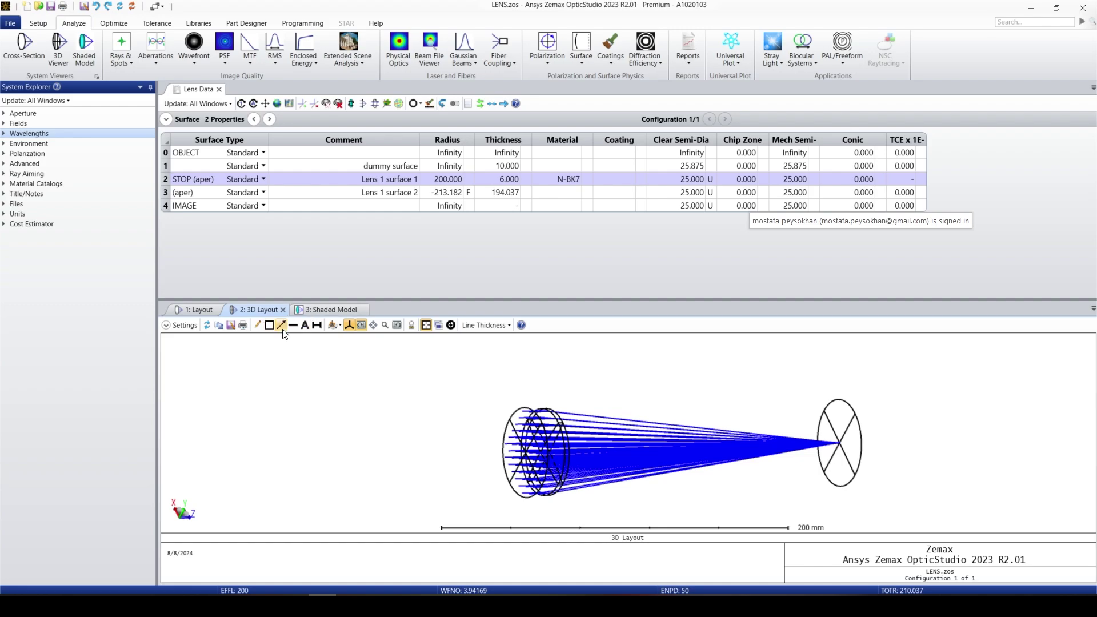
Show the shaded model and examine the lens and its rays from an oblique angle
click(311, 310)
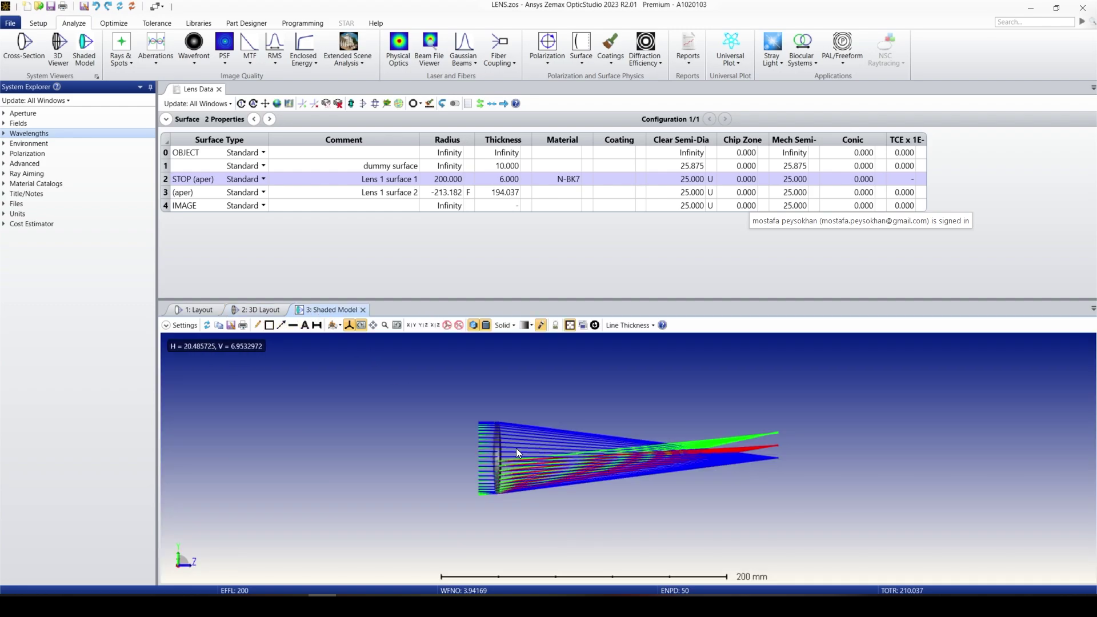
mouse_move(512, 448)
mouse_down()
mouse_move(577, 443)
mouse_move(601, 426)
mouse_move(595, 449)
mouse_move(605, 458)
mouse_move(475, 433)
mouse_up()
scroll(477, 432, up, 3)
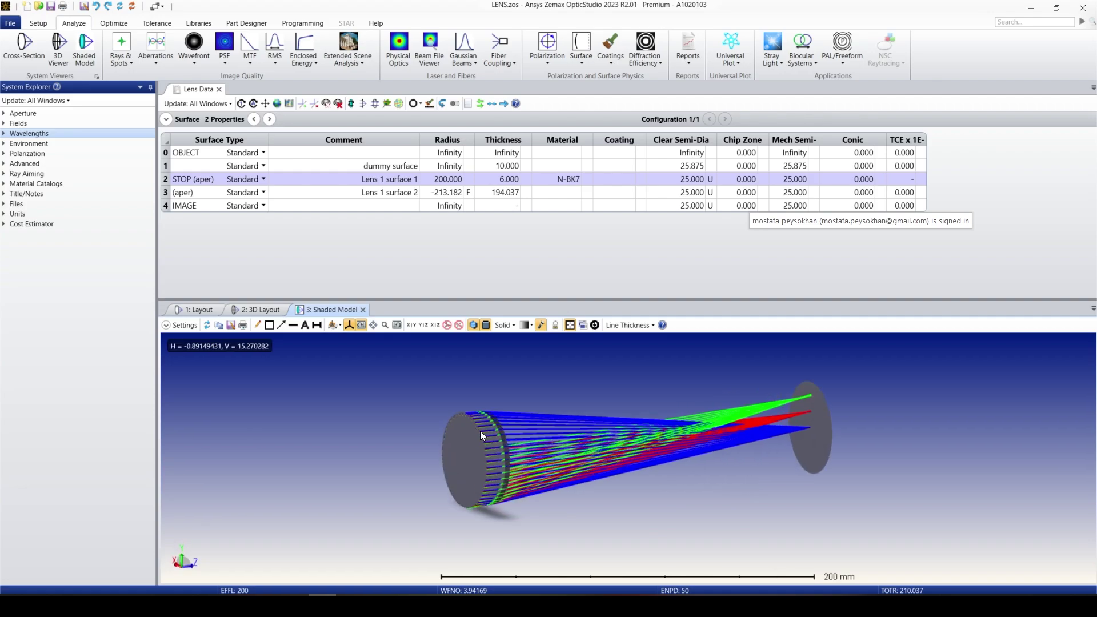
scroll(526, 431, up, 1)
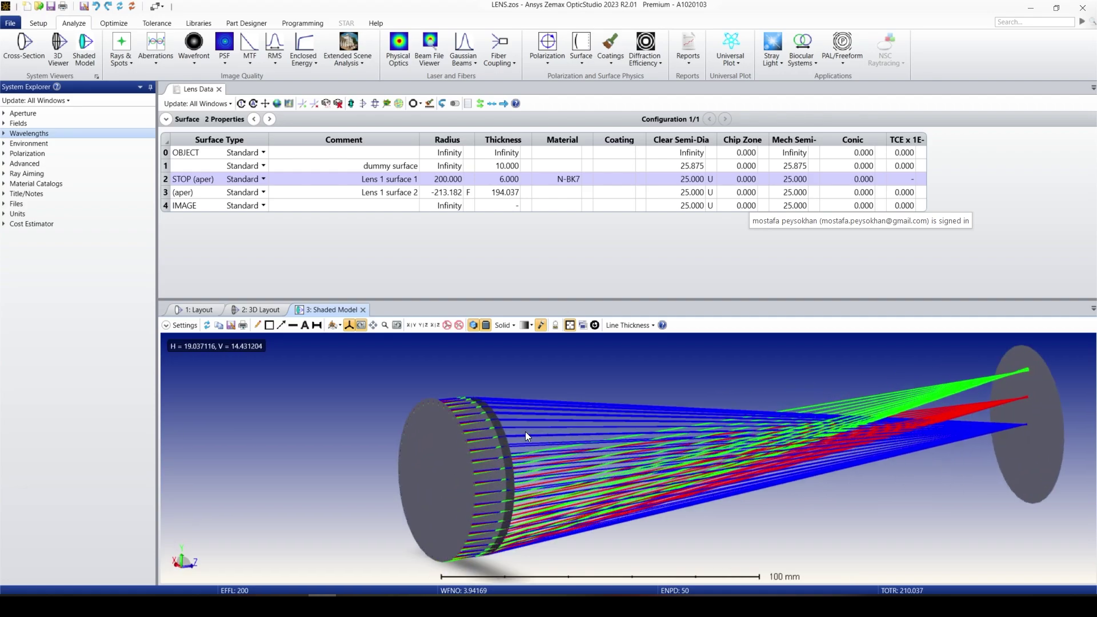
Set the shaded model's Number Of Rays to 10 and keep Color Rays By at Field #
click(185, 328)
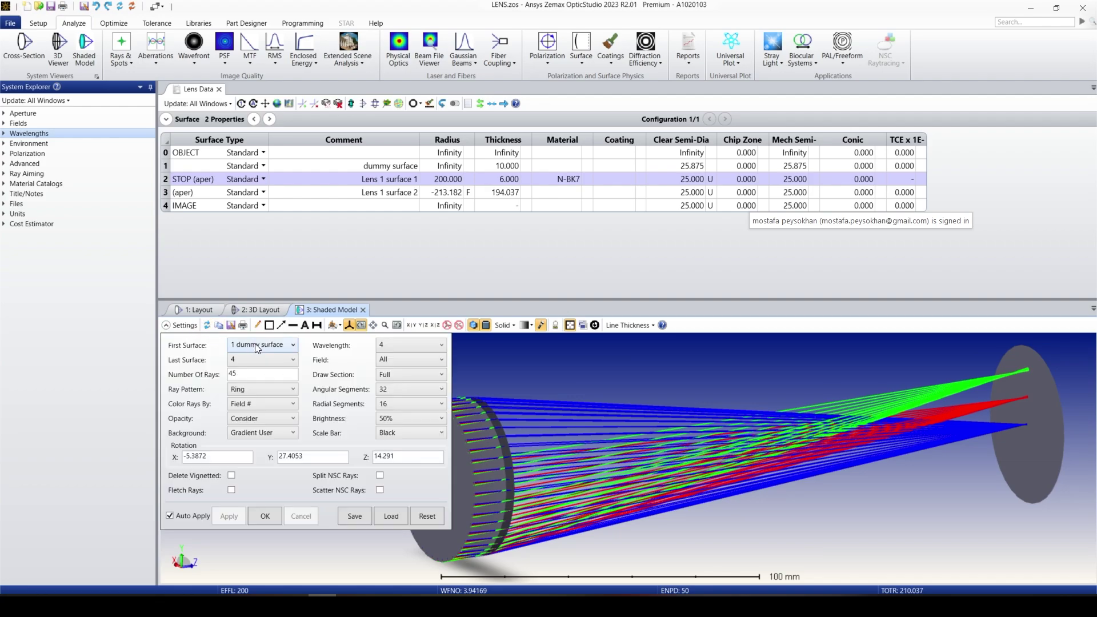
drag(262, 372, 193, 375)
text(10)
key(Return)
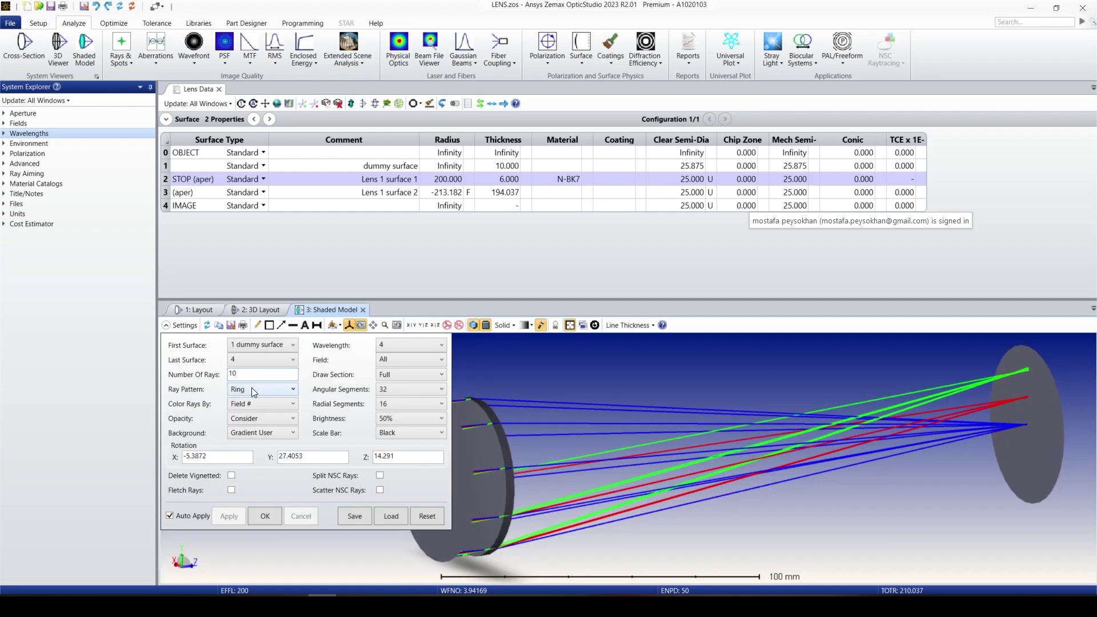
click(270, 404)
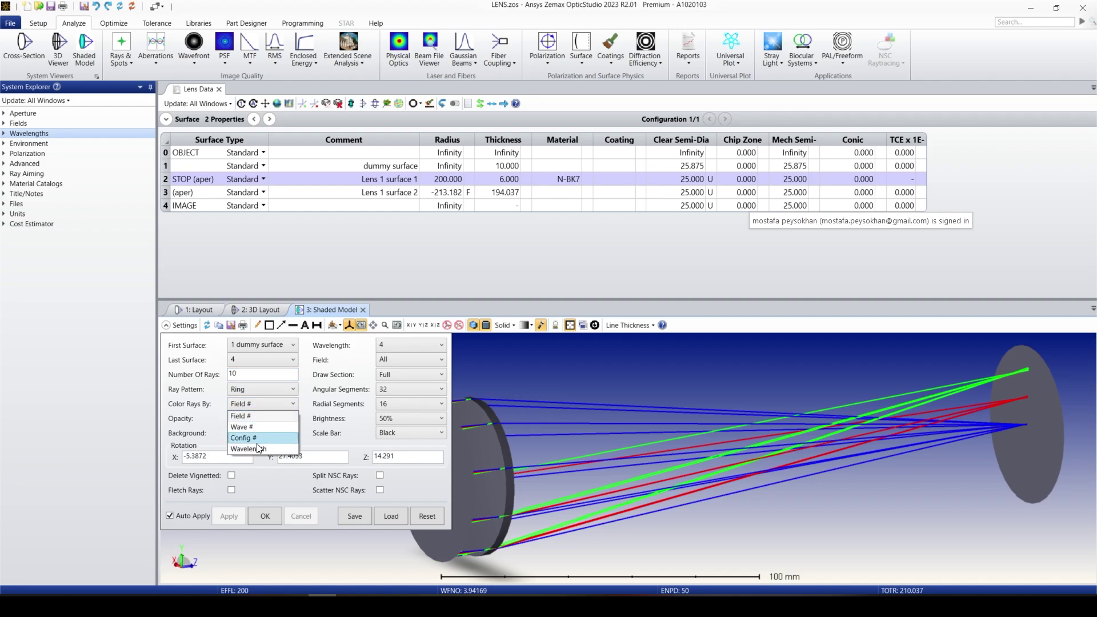
click(252, 417)
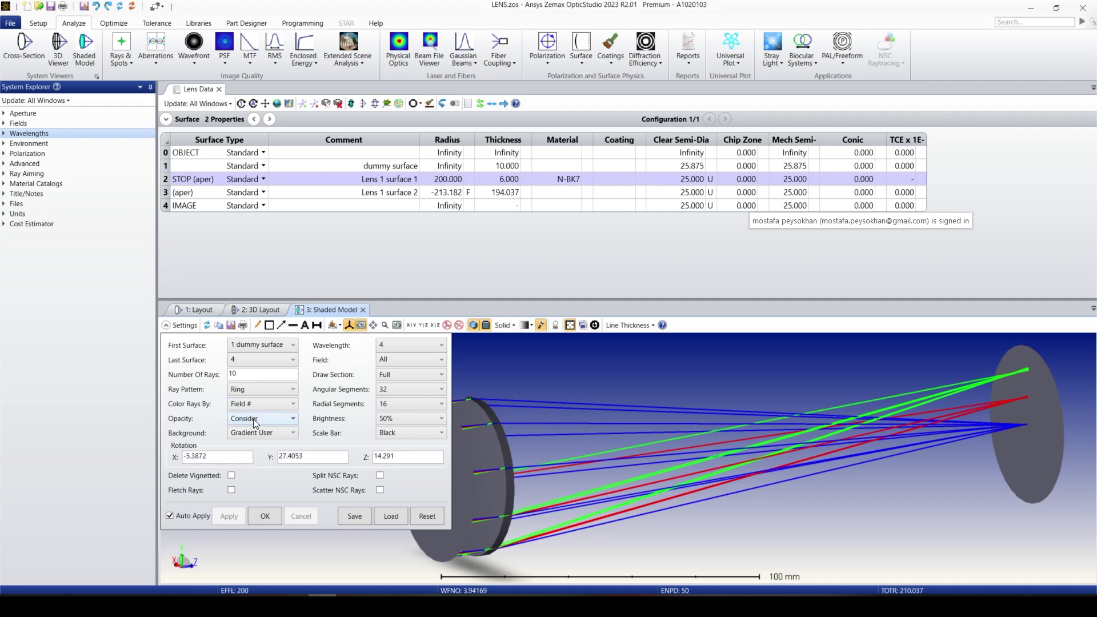
Set the shaded model's Opacity to All 50% and examine the semi-transparent lens up close
click(262, 419)
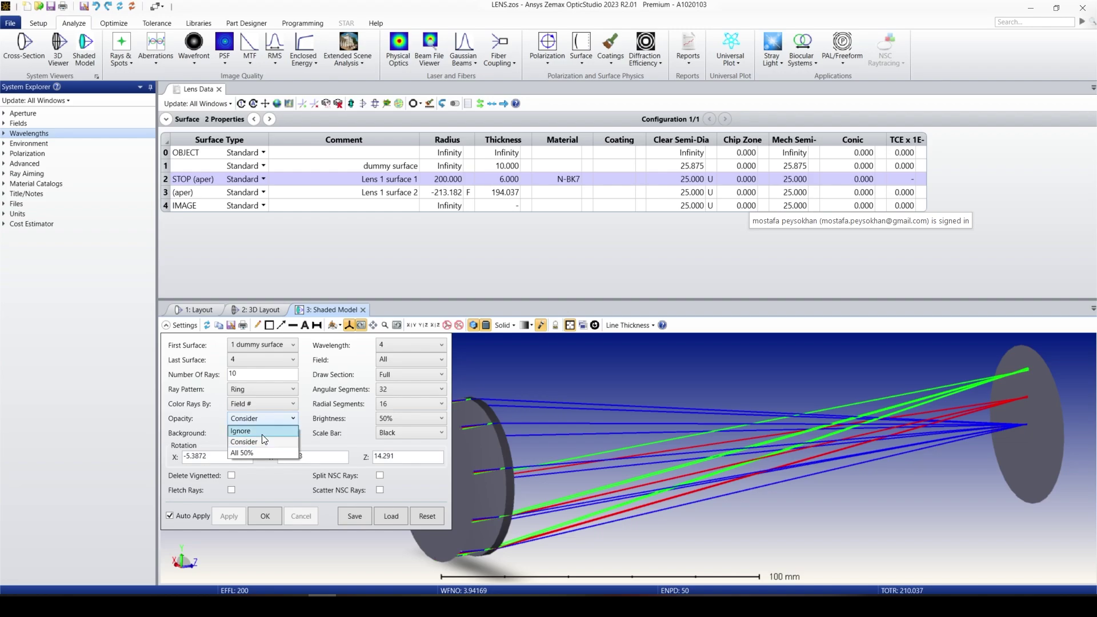
click(261, 452)
scroll(506, 451, up, 5)
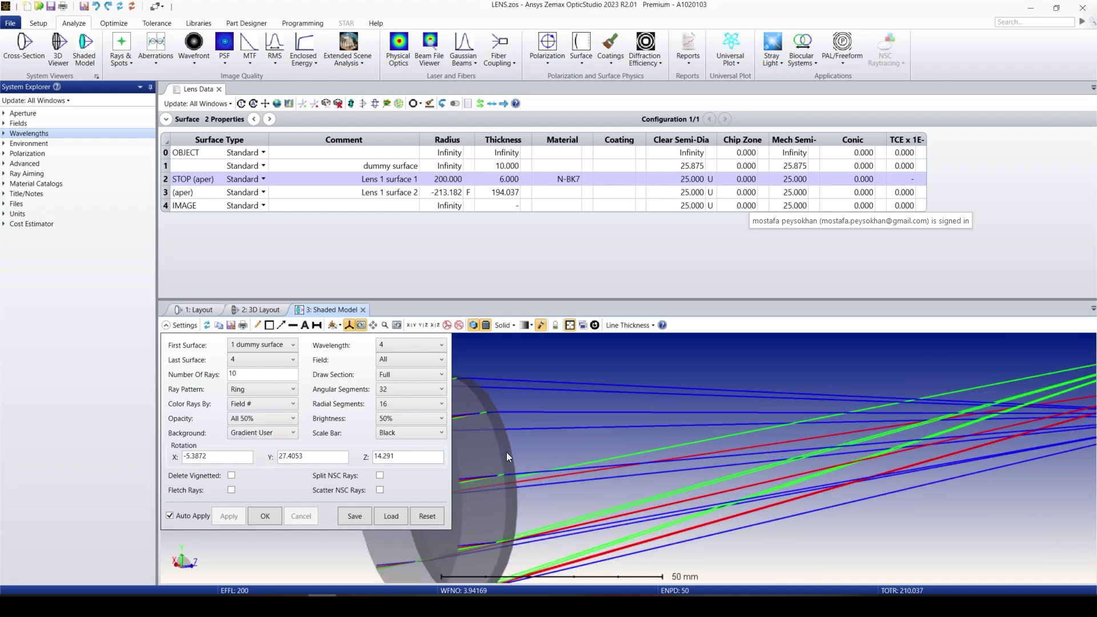
Keep the shaded model's Background at Gradient User and set its Wavelength to 1
click(256, 434)
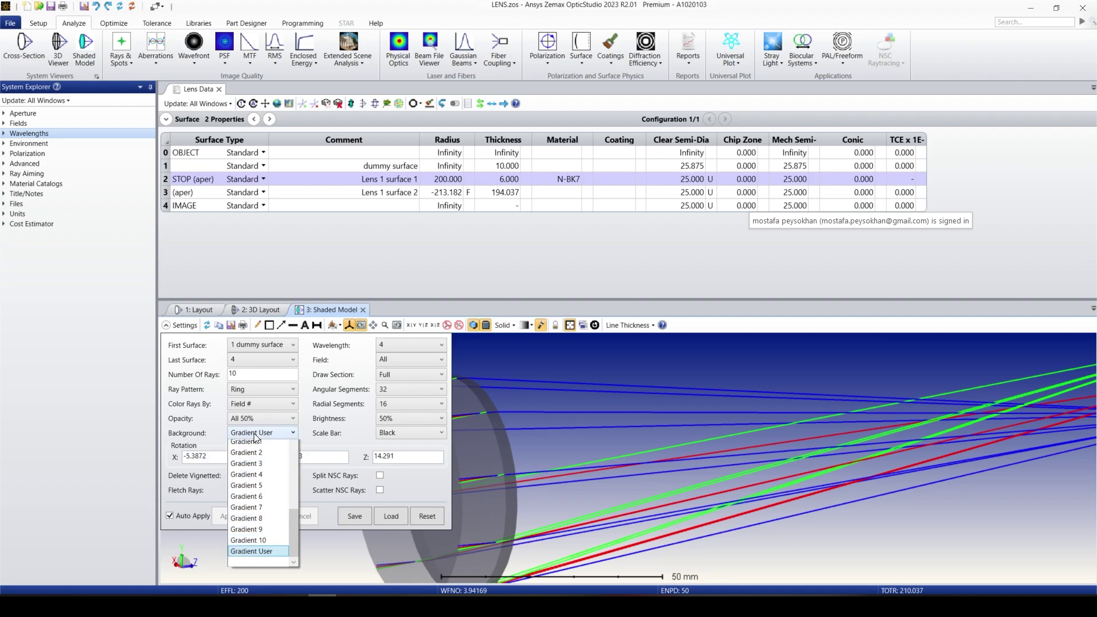
click(336, 349)
click(379, 346)
click(392, 358)
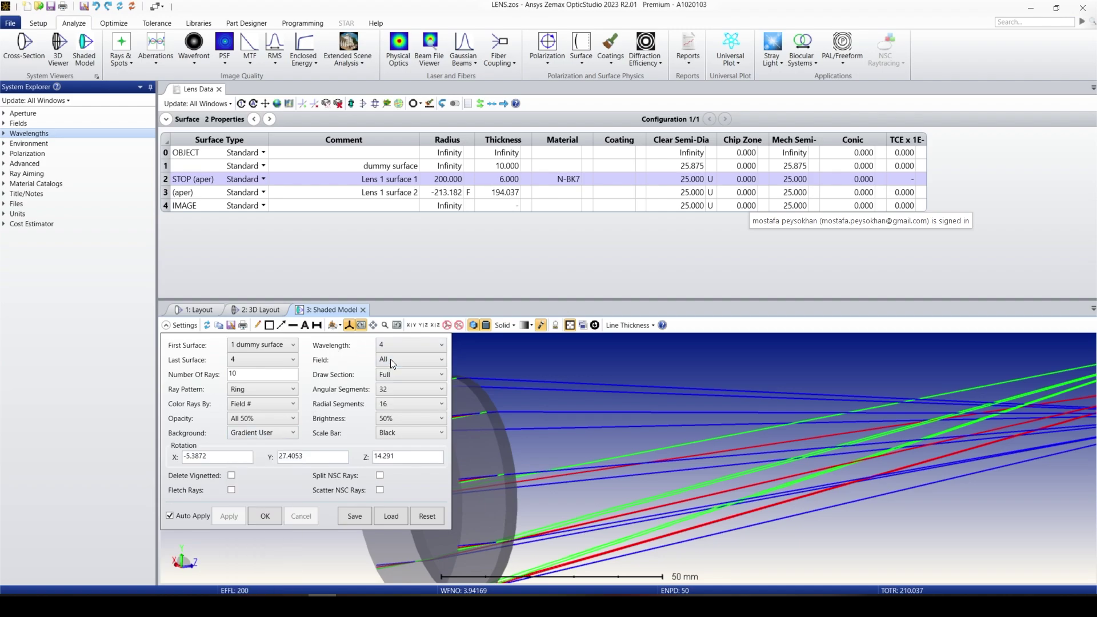
click(396, 343)
click(396, 369)
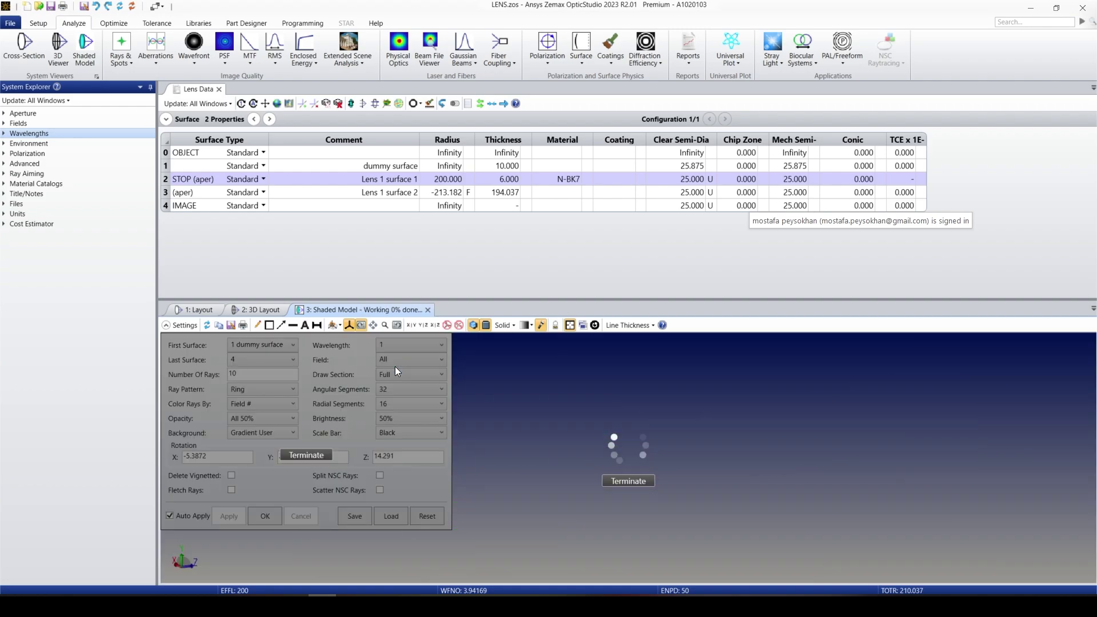
Try the 1/2, 3/4 and 1/4 draw sections on the shaded model, and settle on 3/4
click(395, 375)
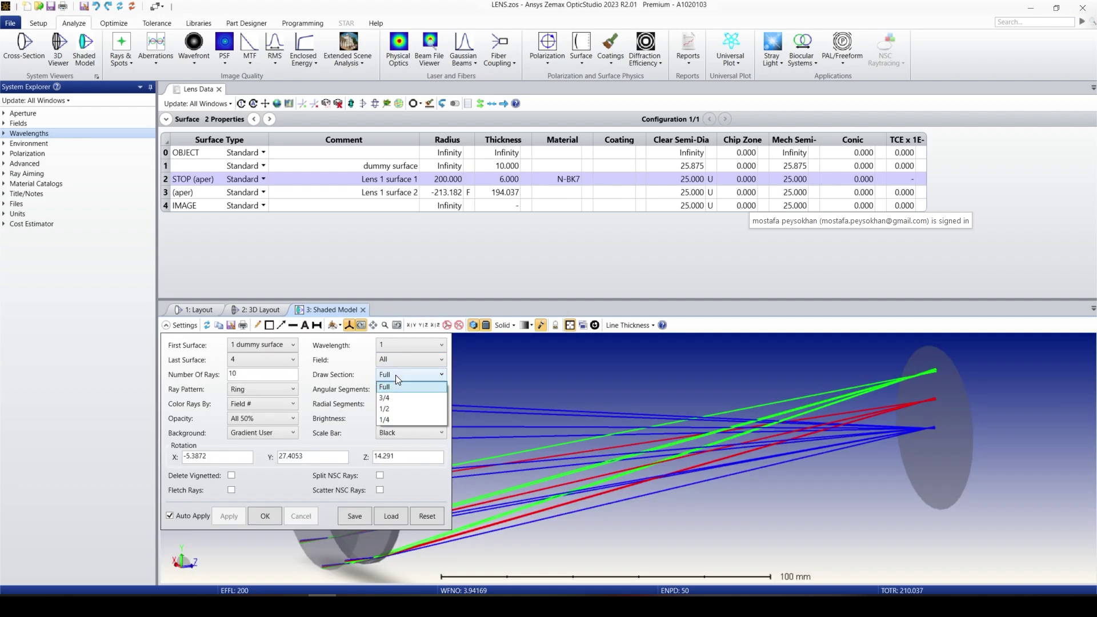
click(400, 405)
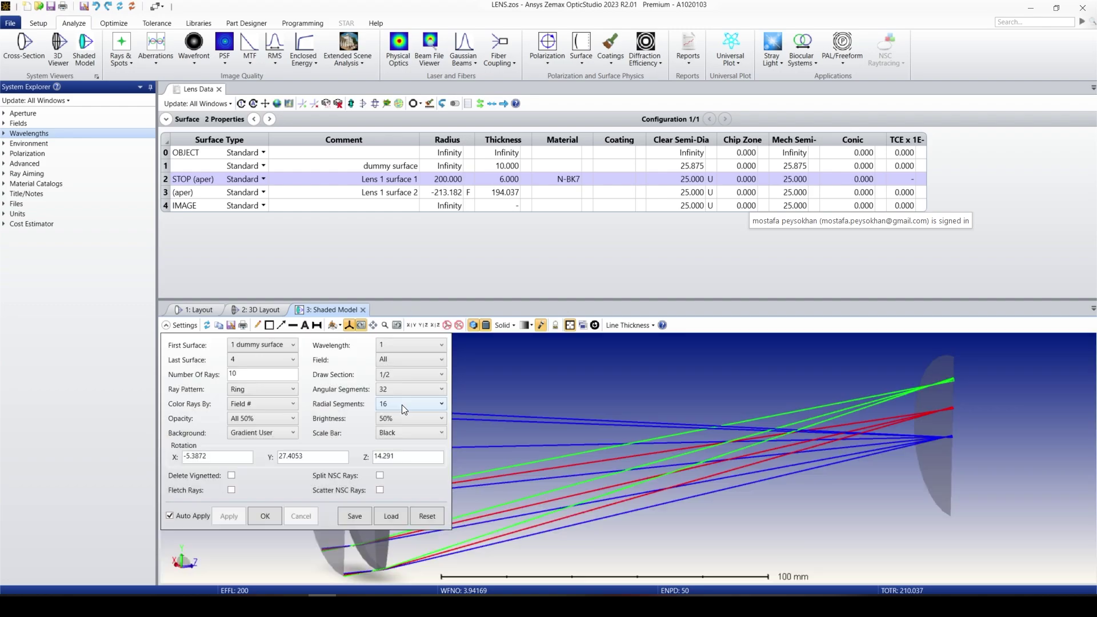
mouse_move(536, 443)
mouse_down()
mouse_move(759, 460)
mouse_move(735, 471)
mouse_up()
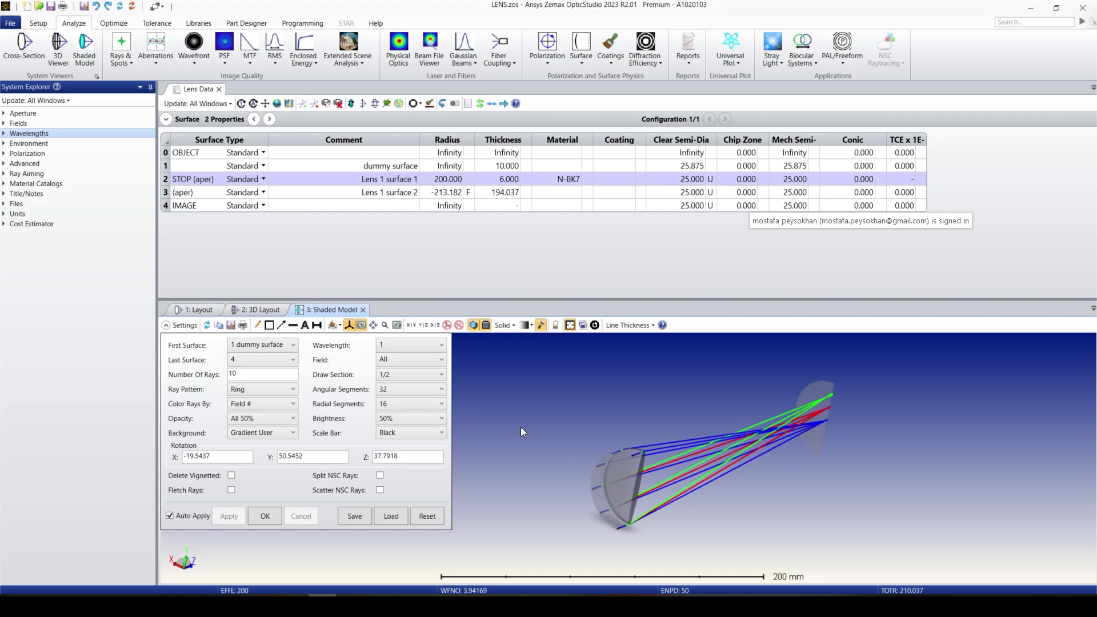
click(400, 378)
click(399, 393)
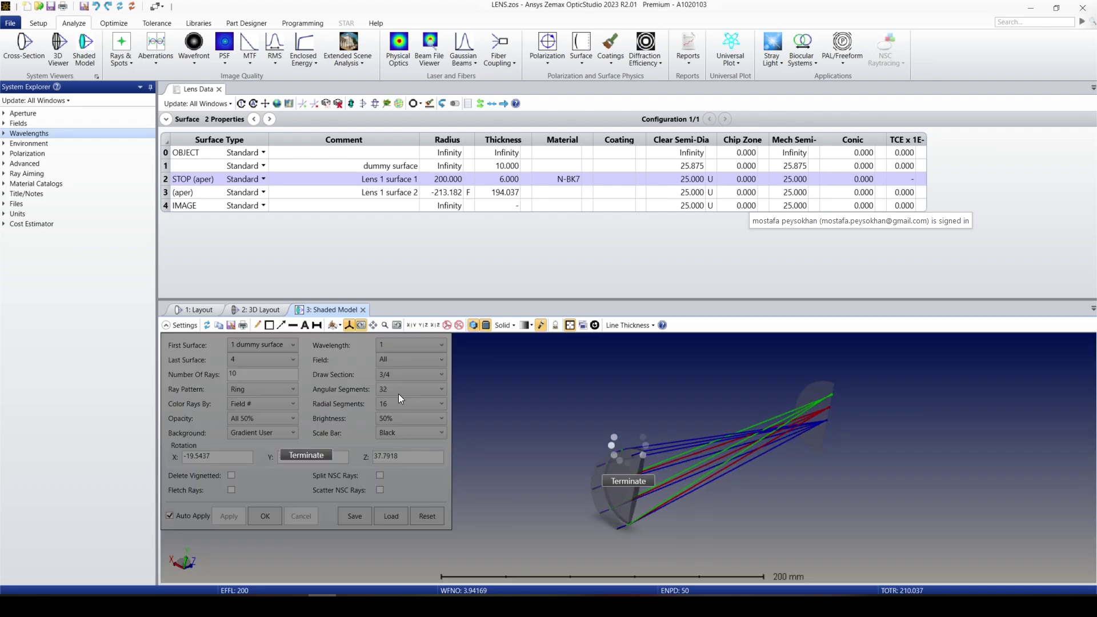
click(402, 376)
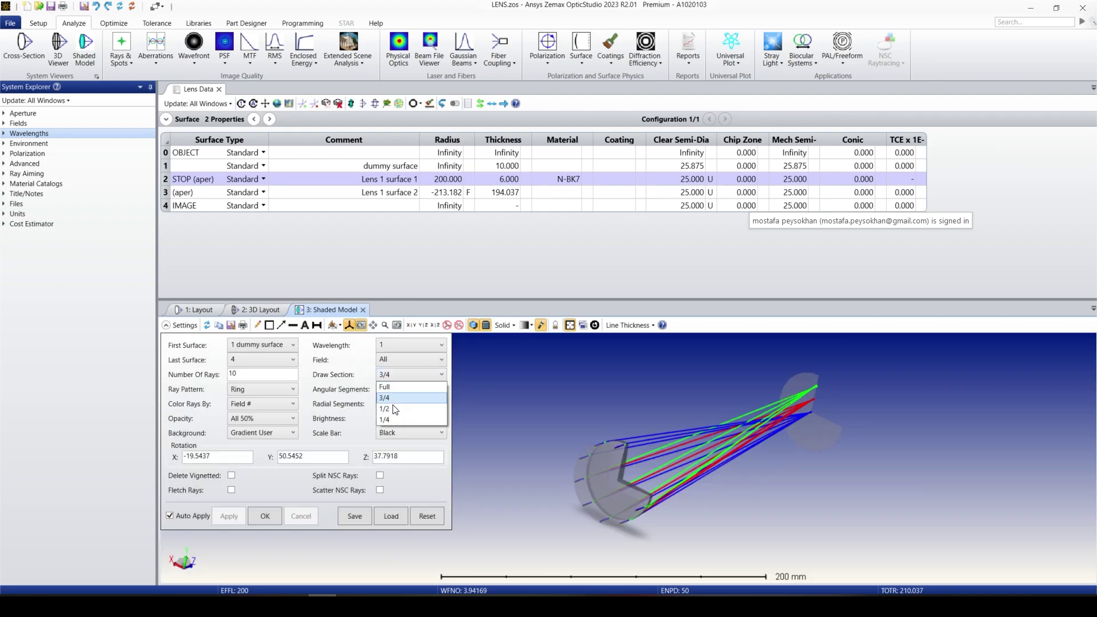
click(398, 420)
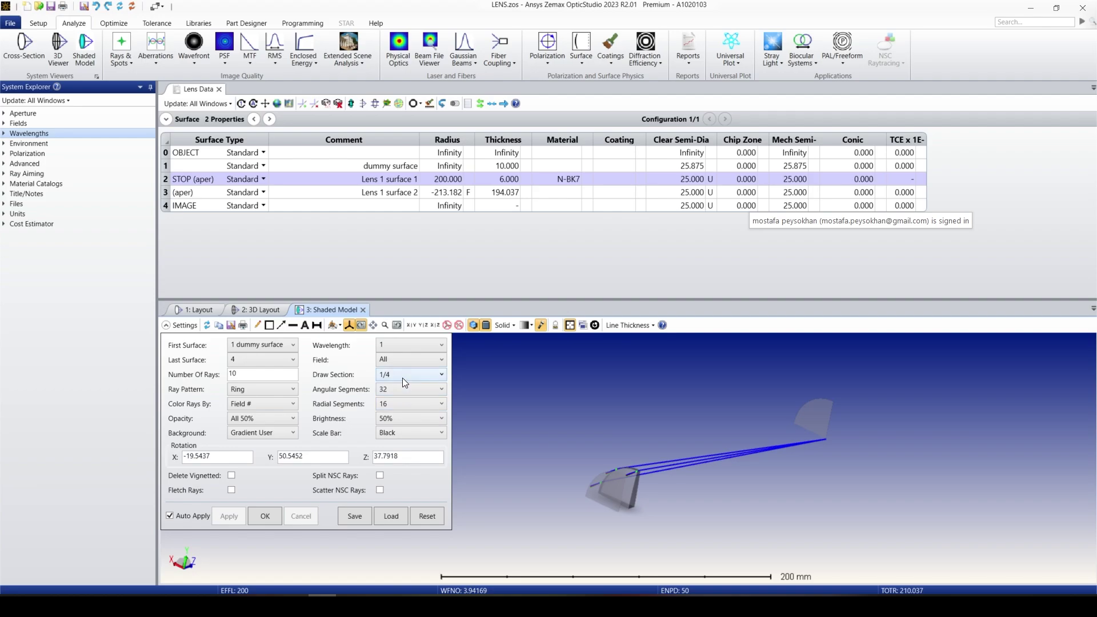
click(402, 377)
click(404, 399)
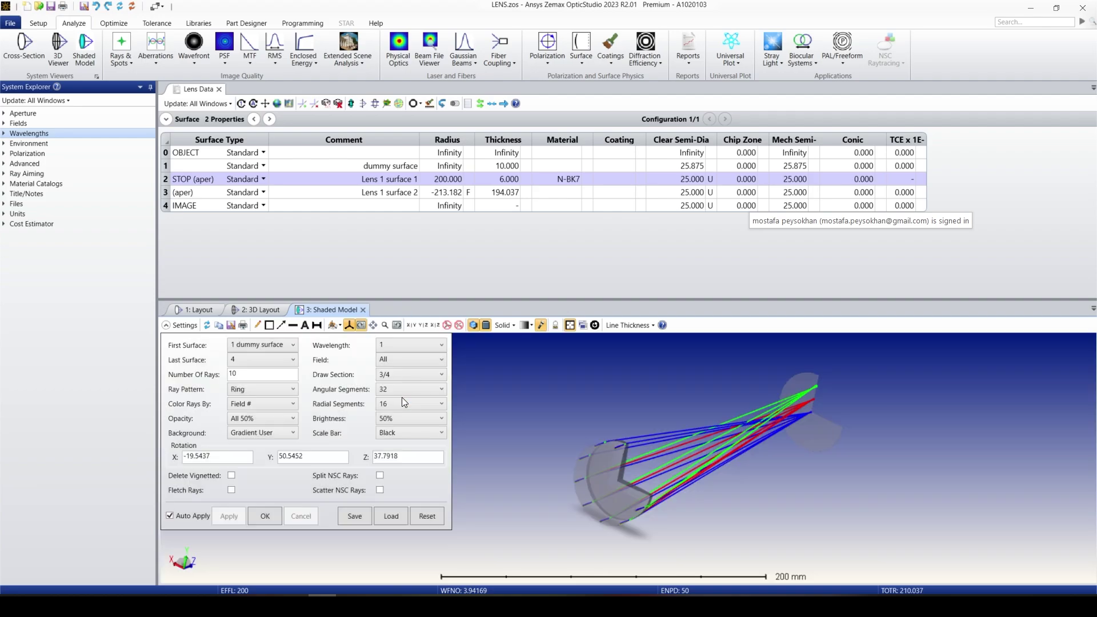
Try 8 Angular Segments for the shaded model, and settle on 128
click(408, 392)
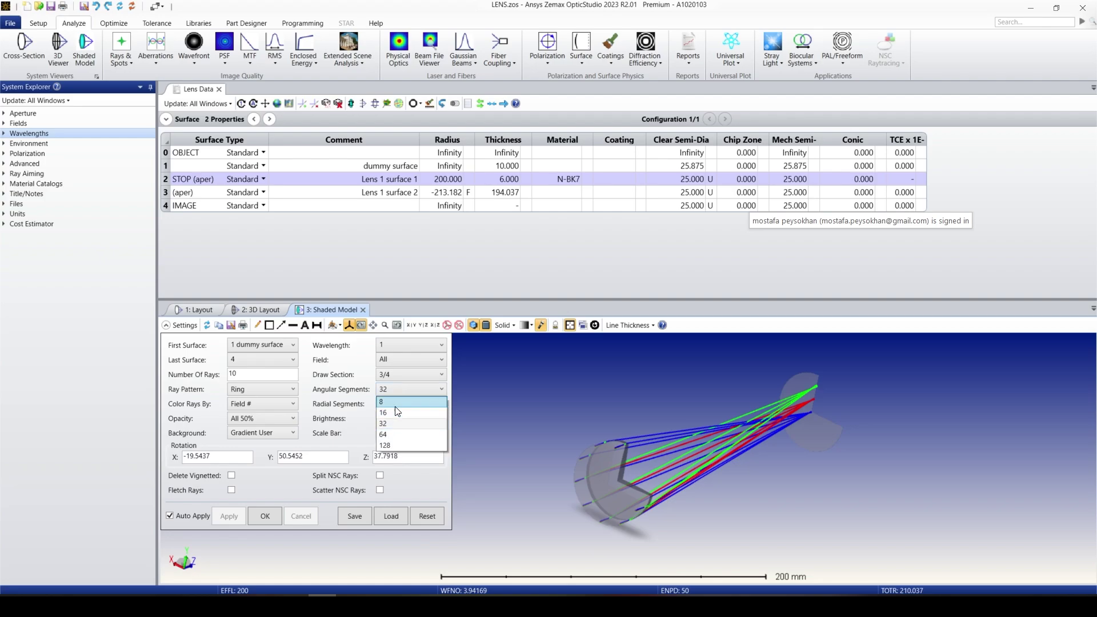
click(396, 404)
click(399, 390)
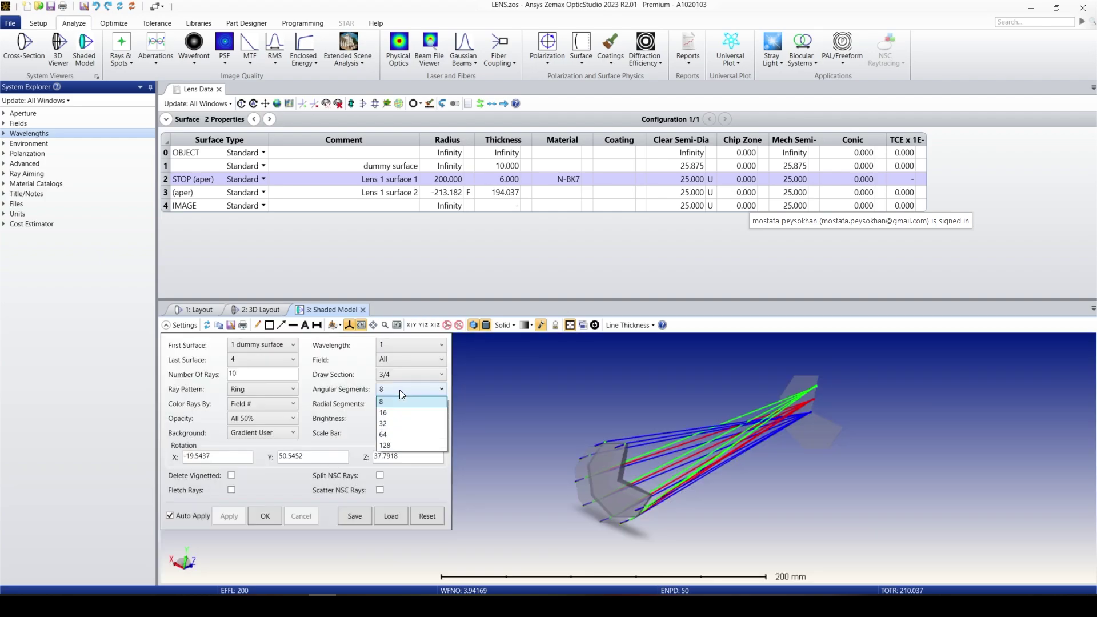
click(399, 445)
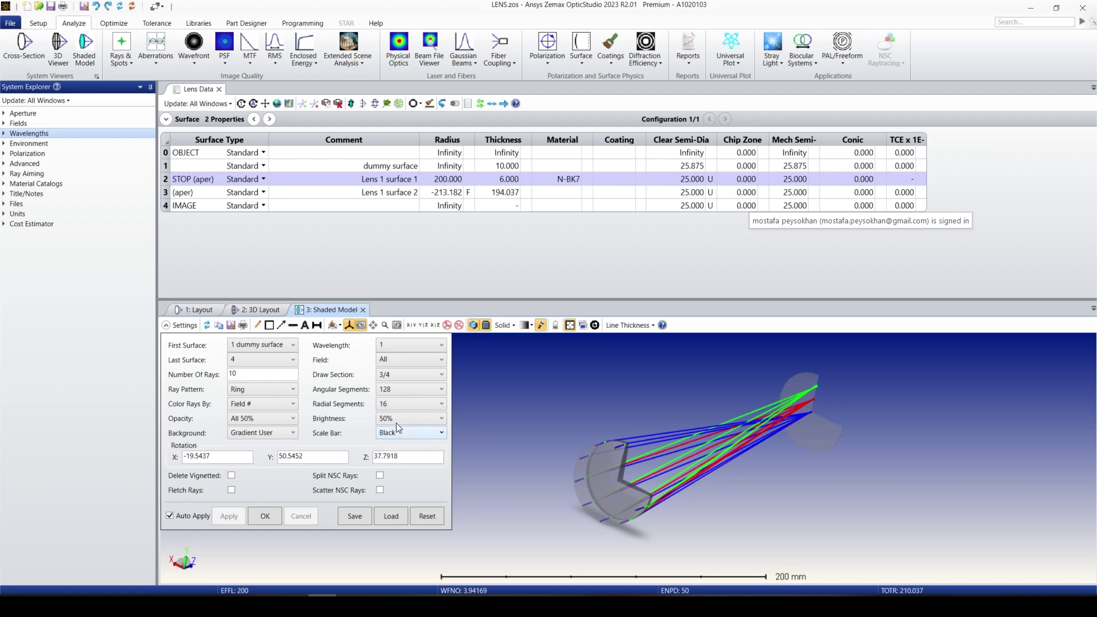
Try 64 Radial Segments for the shaded model, and settle on 128
click(402, 403)
click(392, 453)
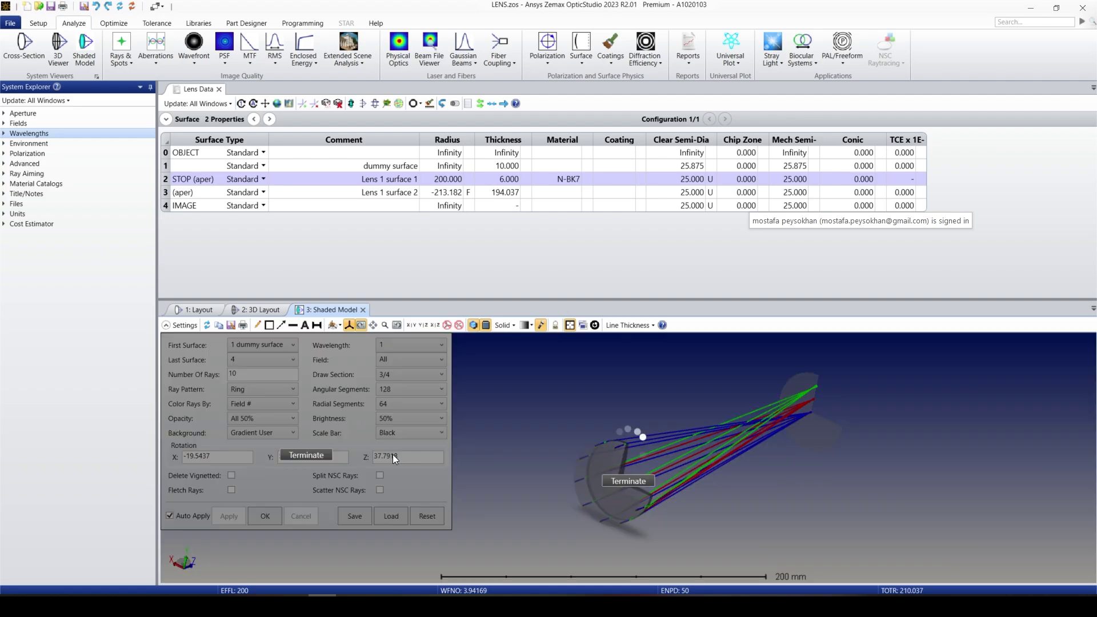
click(396, 400)
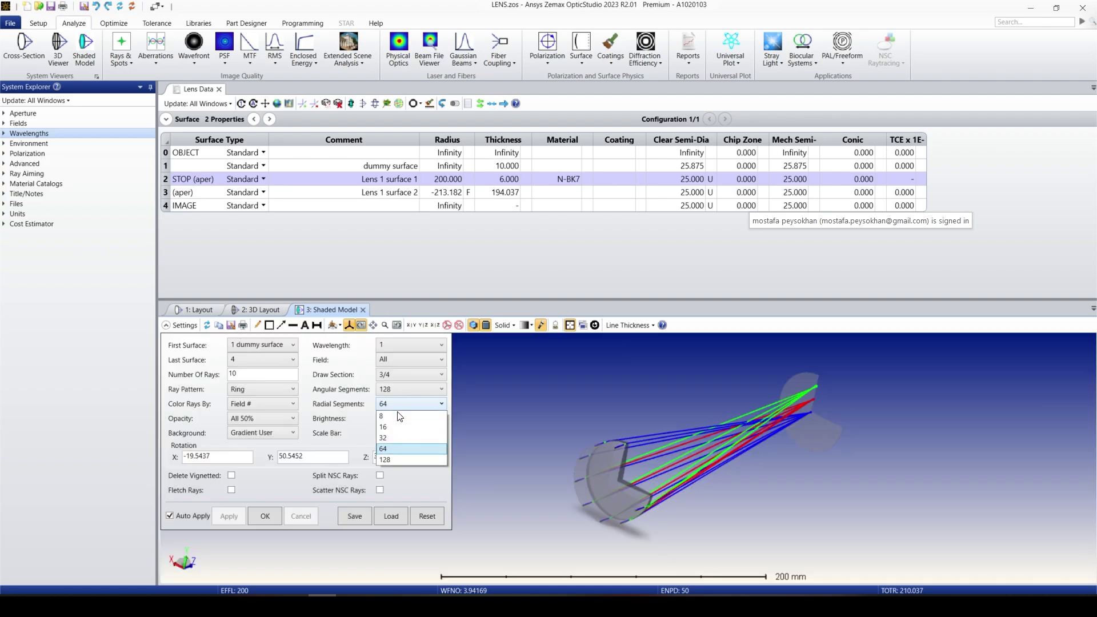
click(393, 464)
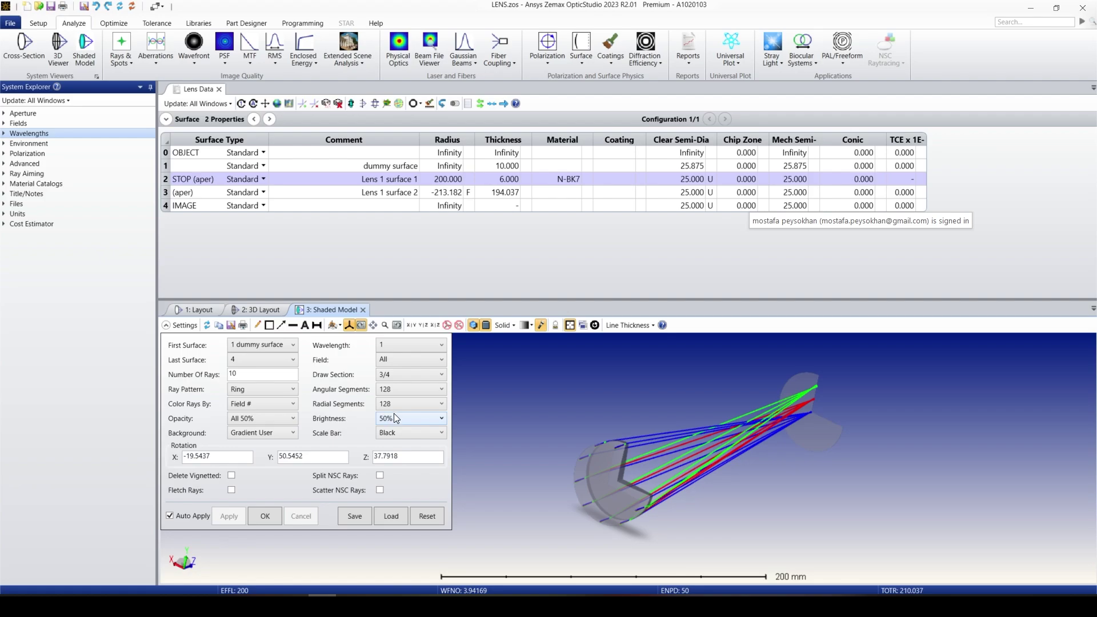
Try Brightness levels of 20% and 100% on the shaded model, and return it to 50%
click(402, 417)
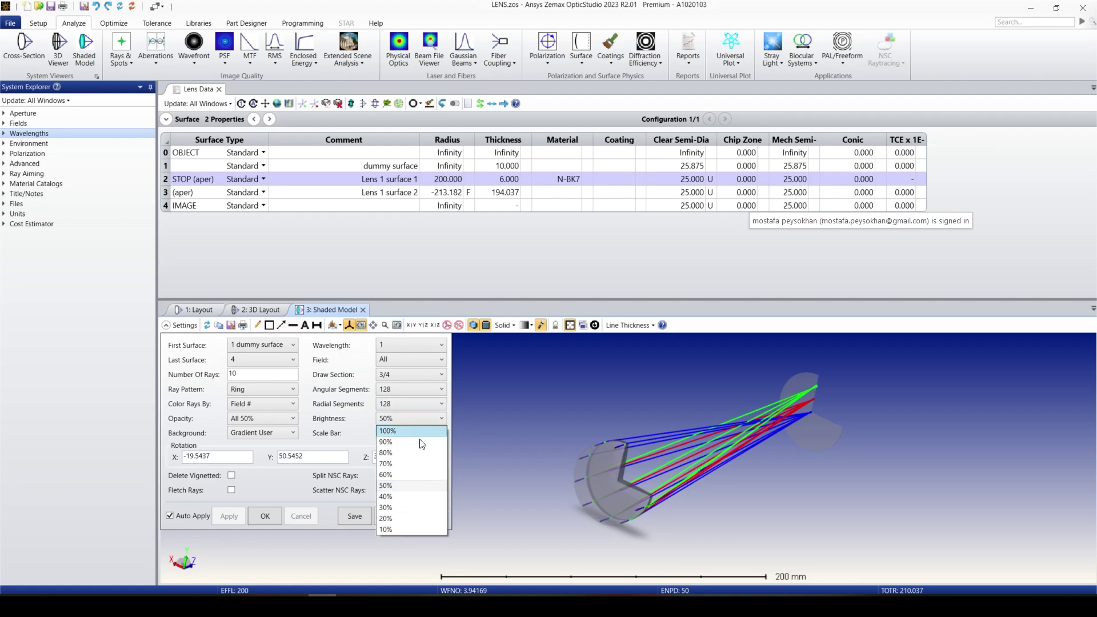
click(406, 518)
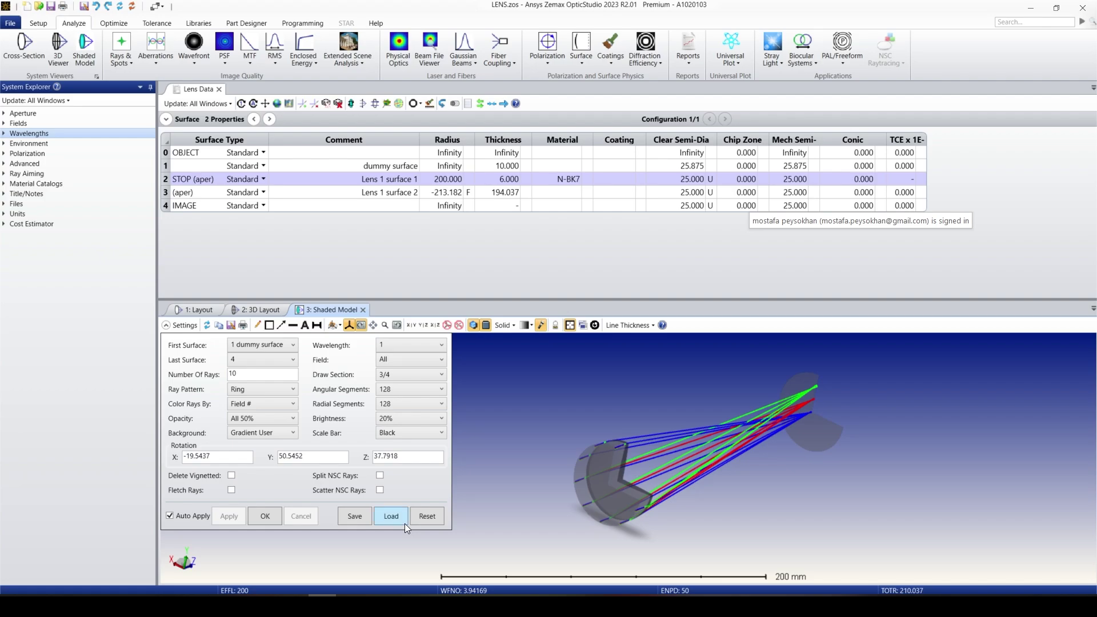
click(410, 424)
click(407, 433)
click(406, 417)
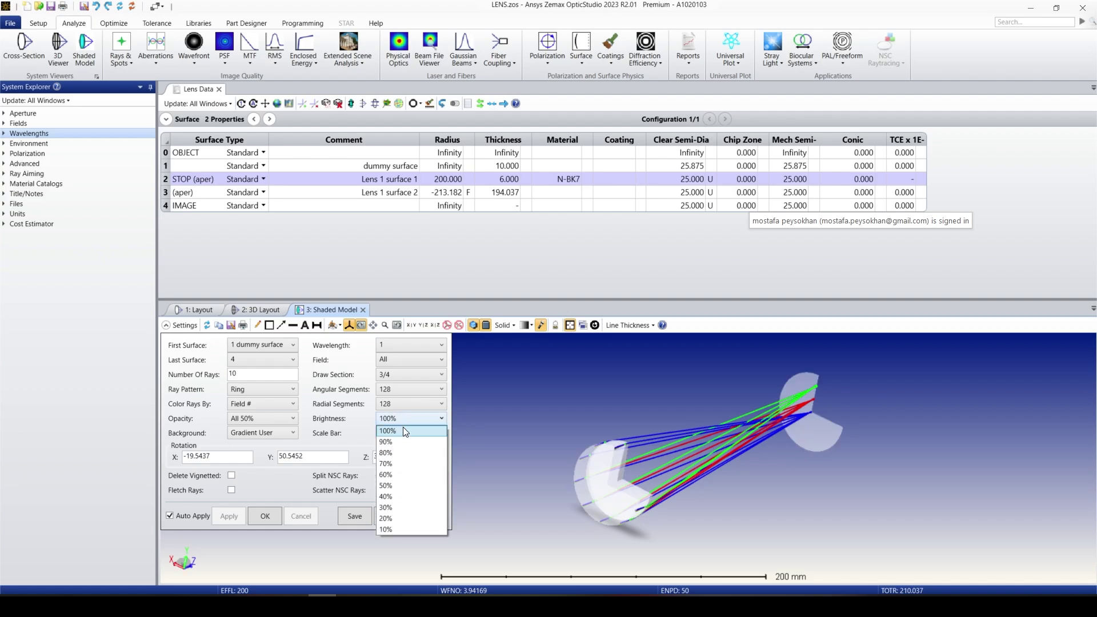
click(397, 485)
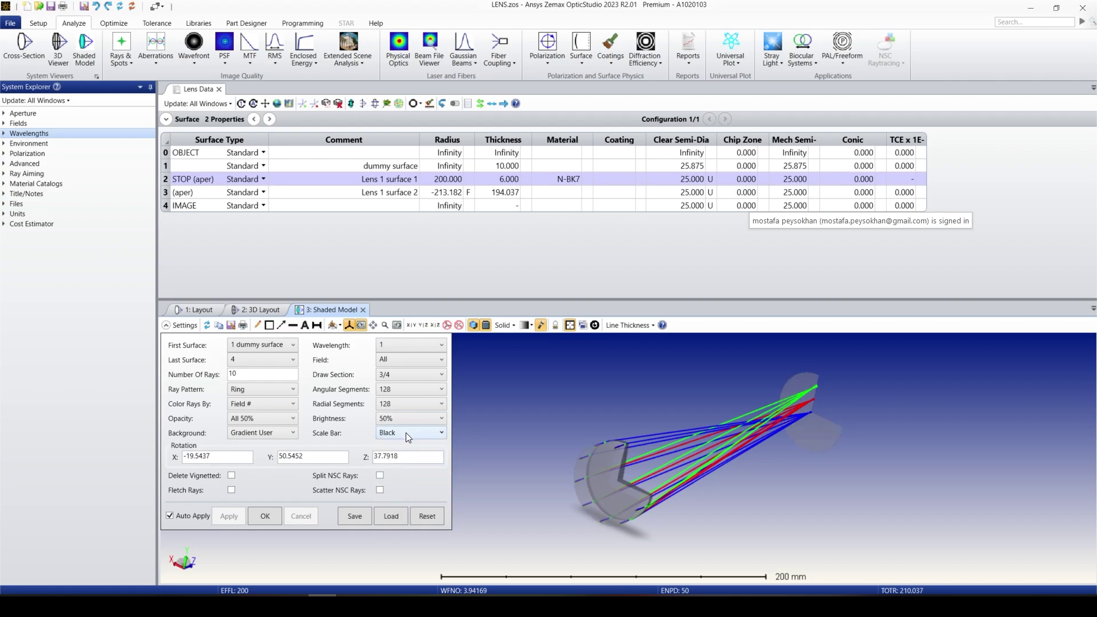
Try White and another Scale Bar option in the shaded model, and return it to Black
click(406, 433)
click(402, 455)
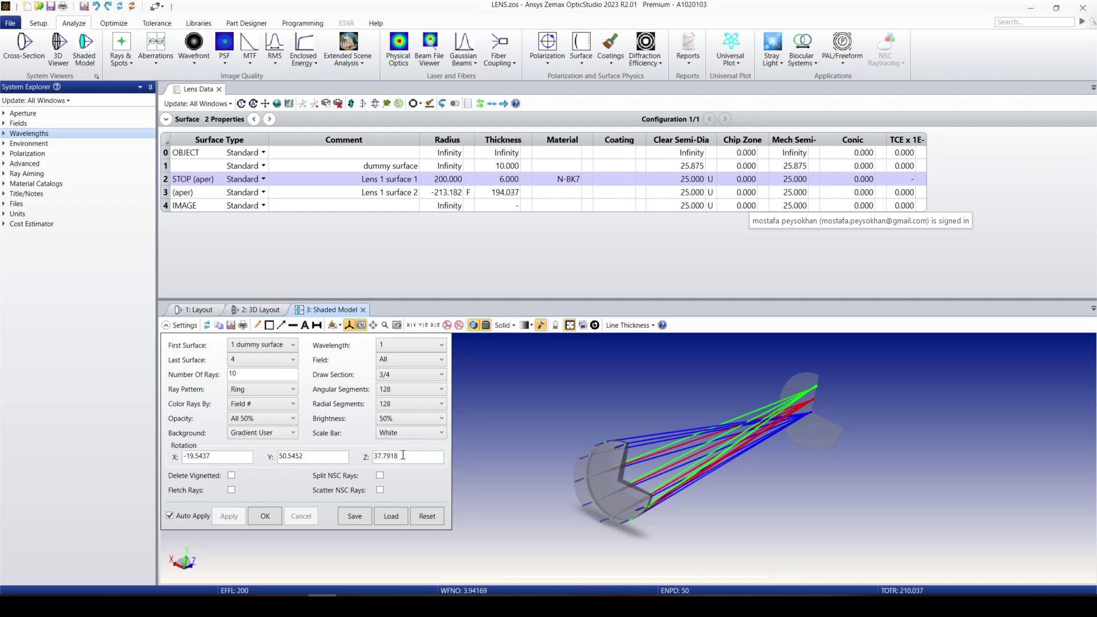
click(402, 437)
click(397, 465)
click(402, 434)
click(400, 444)
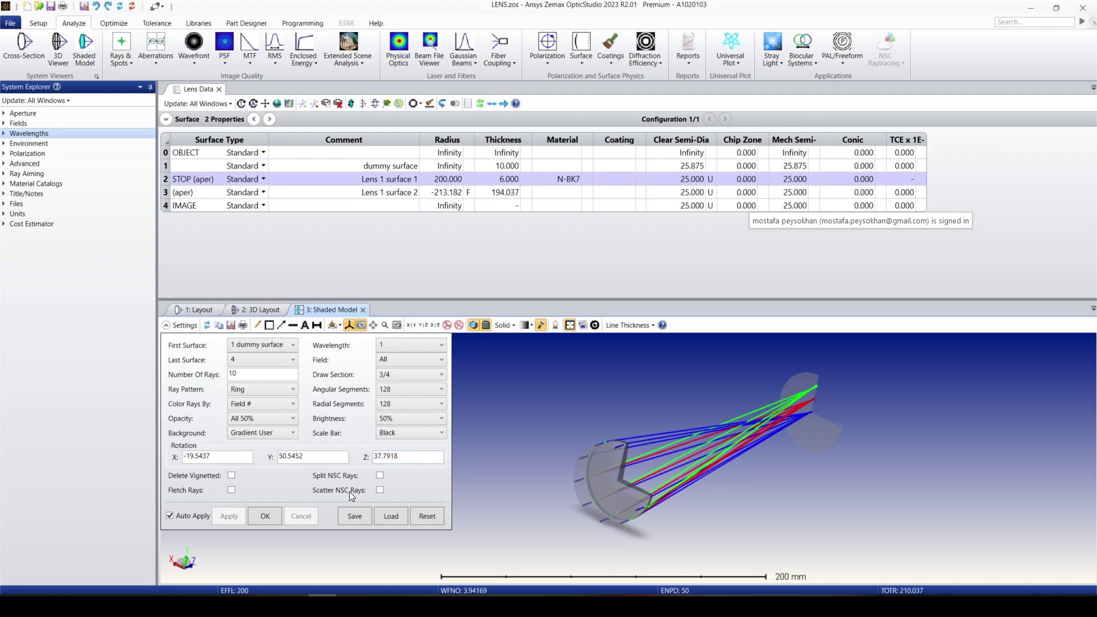